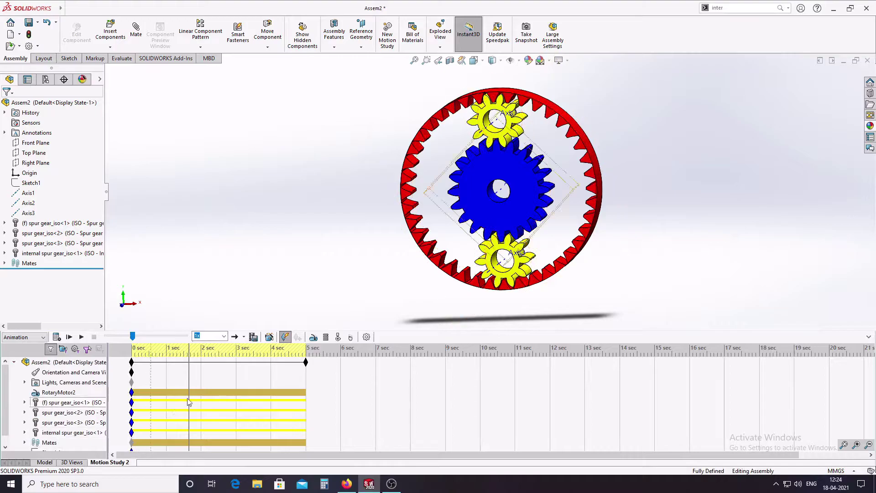
Play the finished coloured planetary gear animation in the motion study
left_click(82, 338)
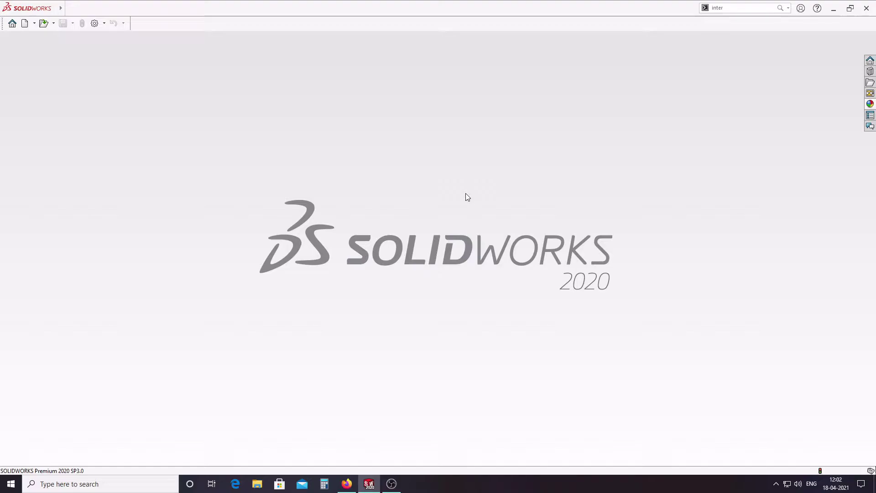
Create a new assembly document, Assem2, without inserting any components
left_click(27, 25)
left_click(426, 226)
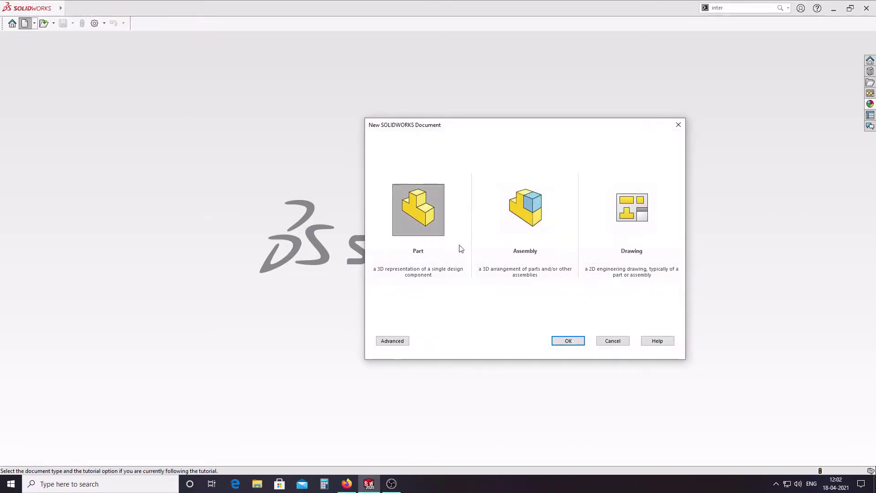
left_click(524, 230)
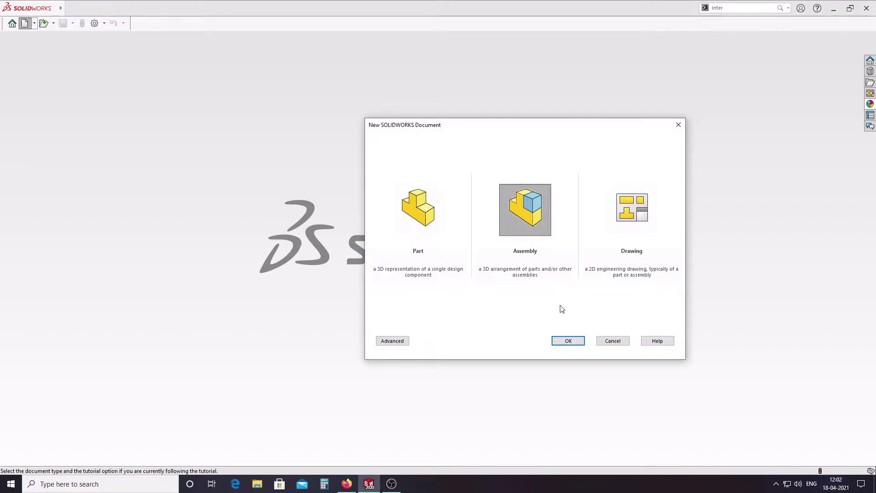
left_click(568, 342)
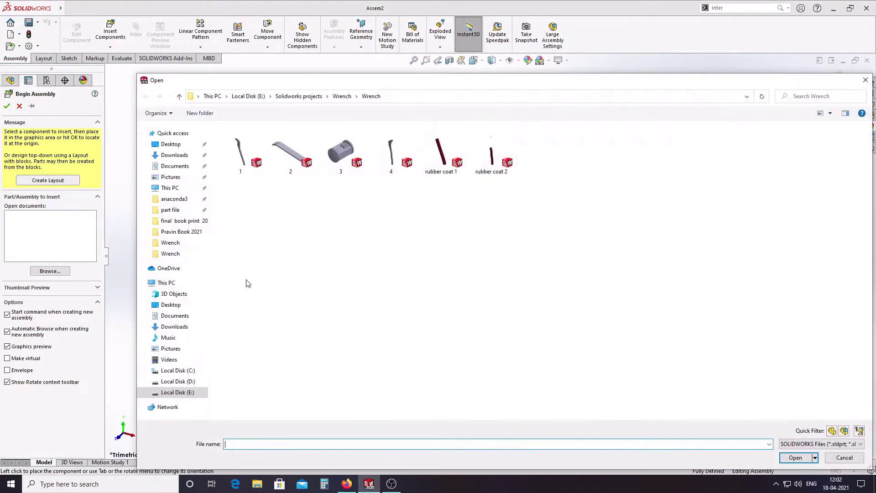
left_click(849, 460)
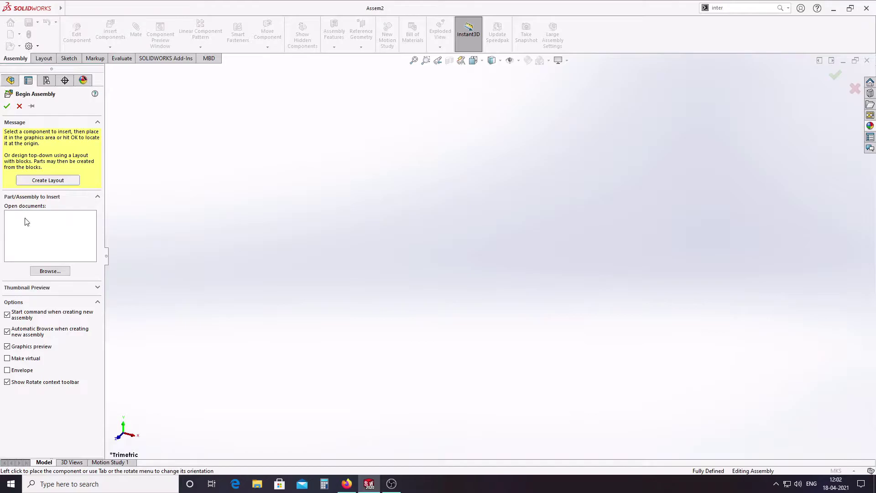
left_click(19, 106)
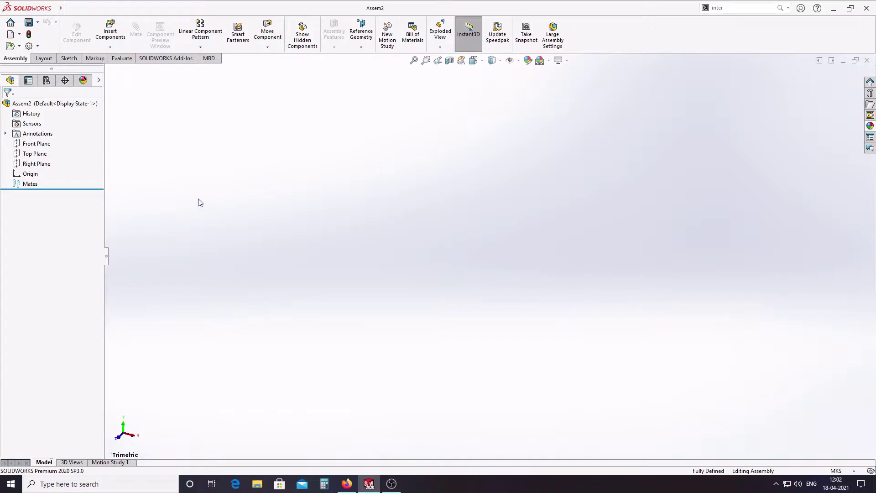
On the Front Plane, sketch large and inner circles at the origin plus a small circle above
left_click(44, 144)
left_click(51, 126)
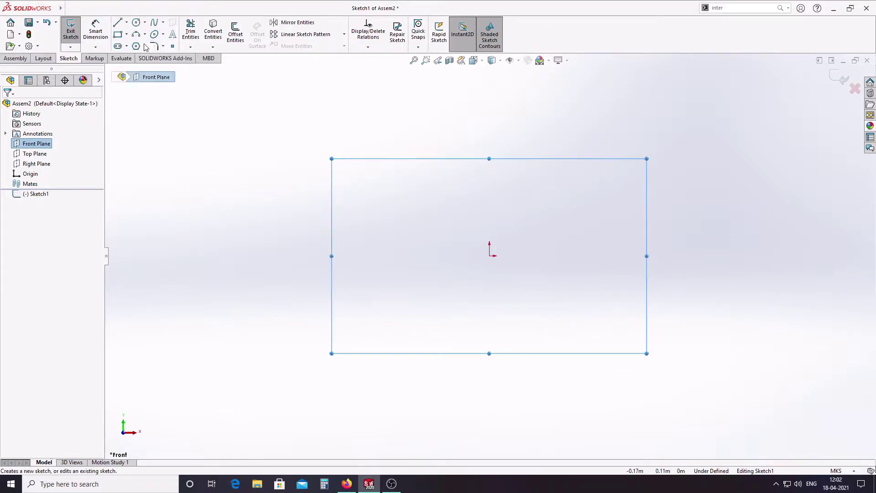
left_click(136, 23)
left_click(489, 256)
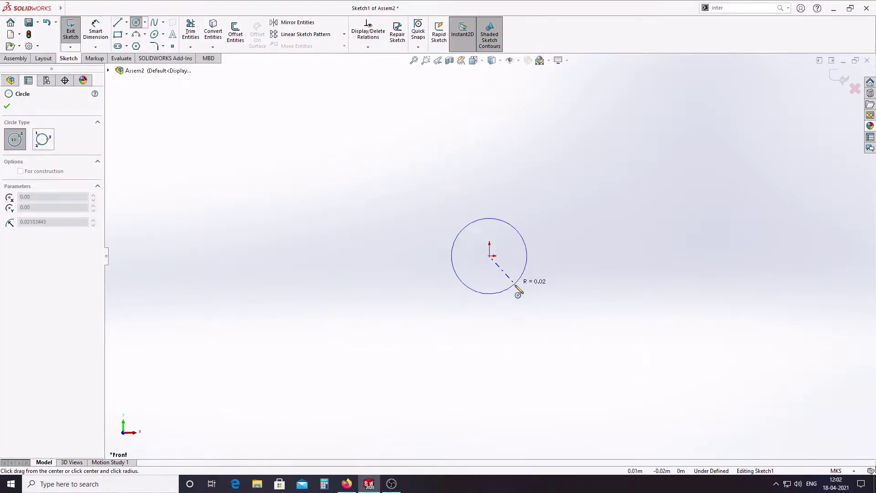
left_click(536, 323)
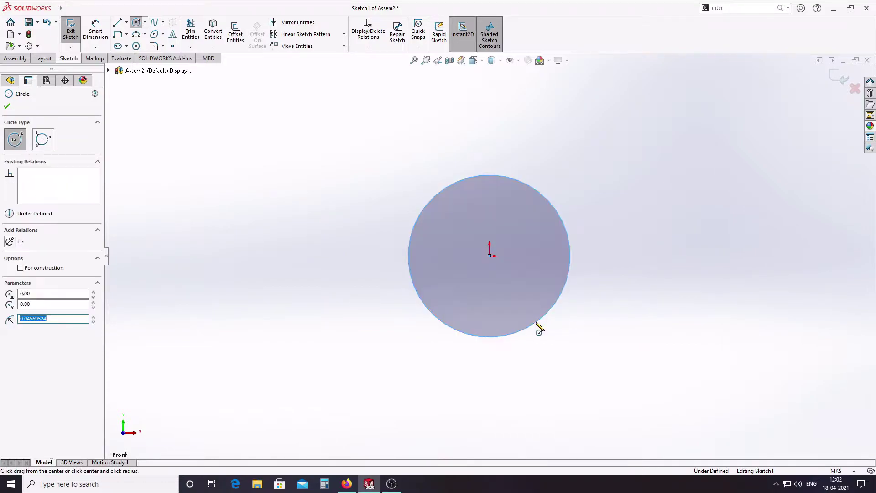
left_click(490, 256)
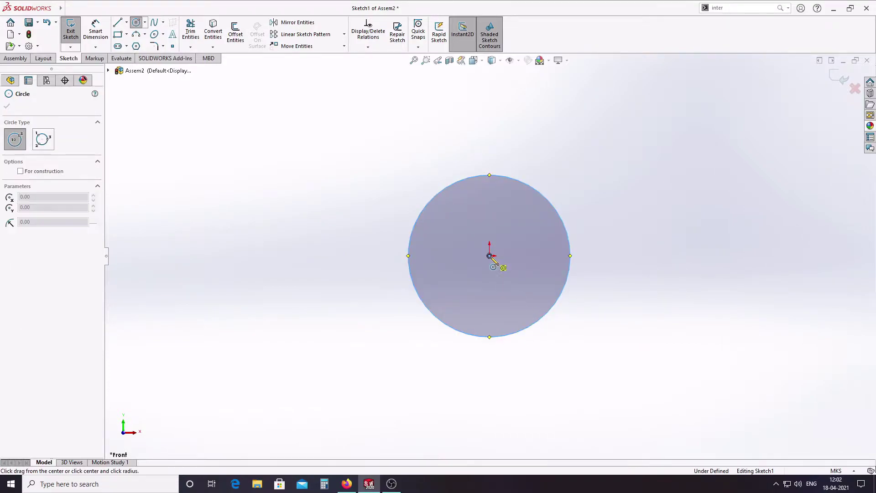
left_click(504, 283)
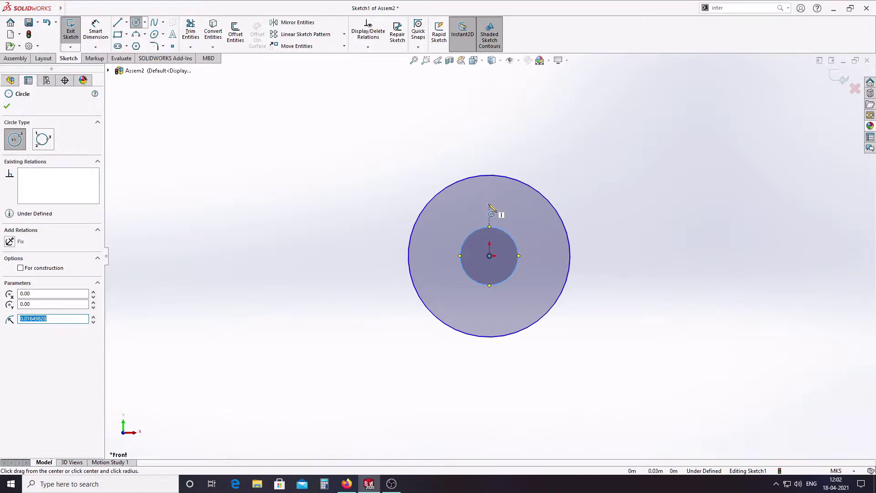
left_click(472, 200)
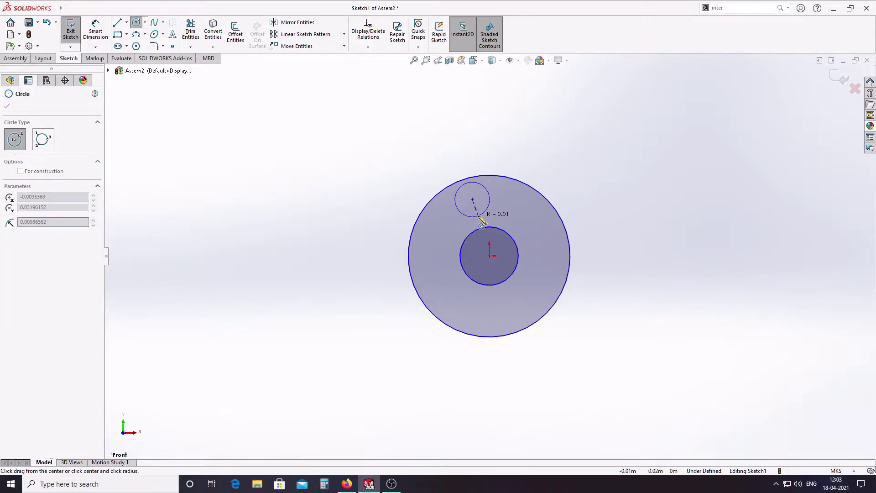
left_click(482, 222)
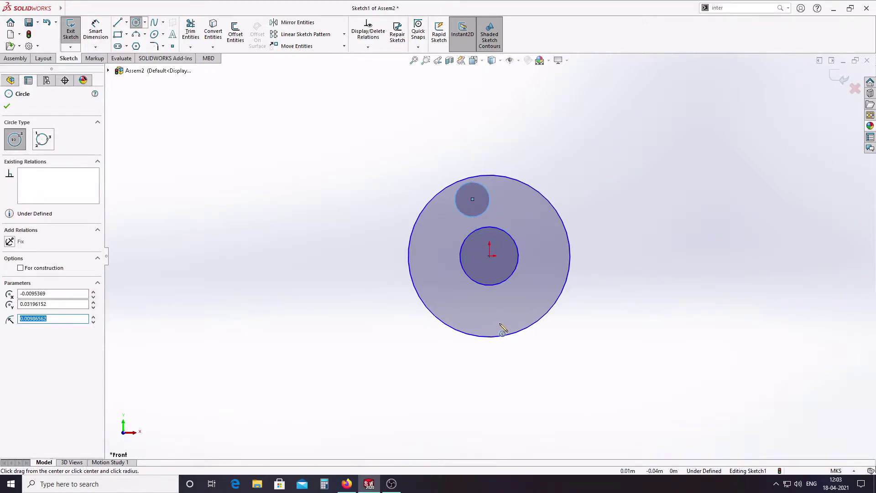
left_click(6, 106)
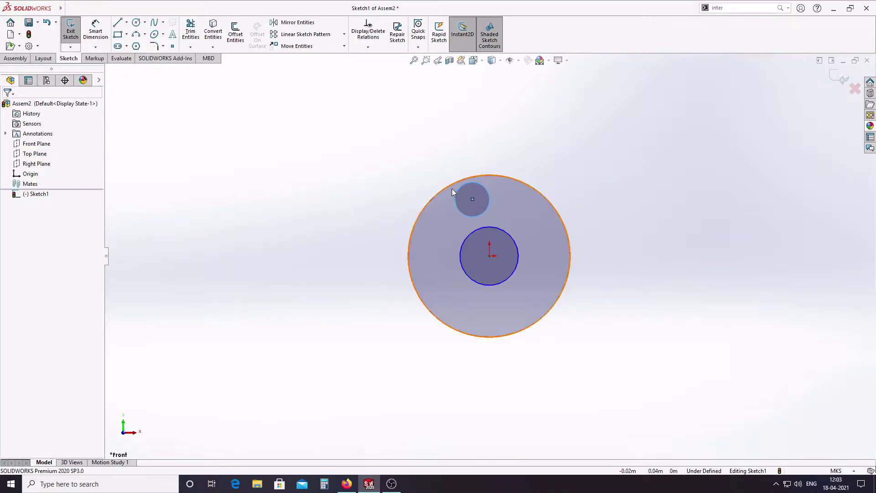
Make the small circle tangent to both the large circle and the inner circle
left_click(459, 195)
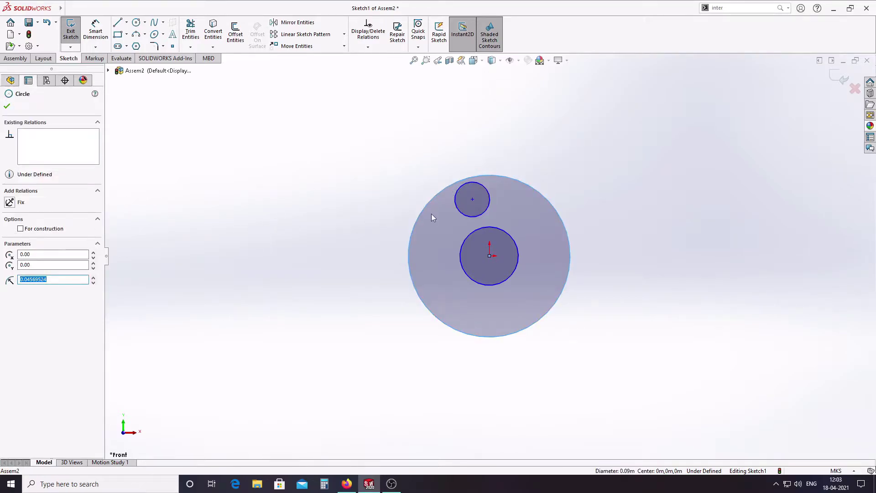
left_click(458, 191, "ctrl")
left_click(14, 264)
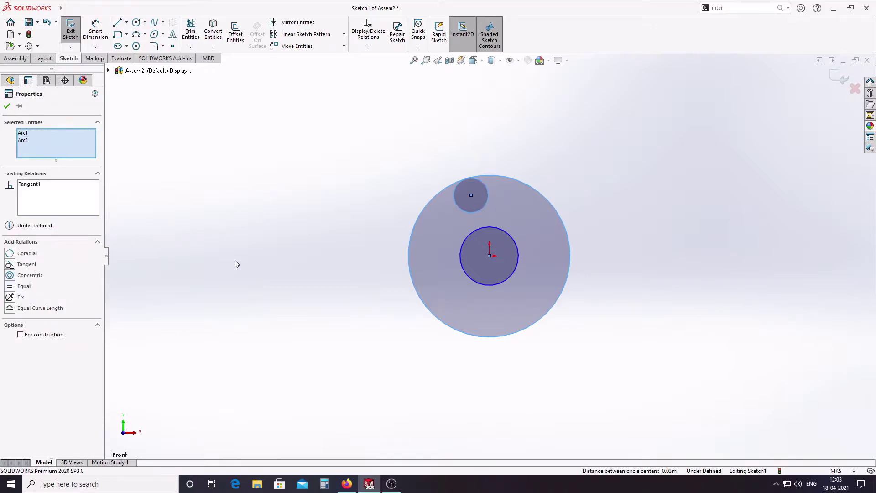
left_click(234, 262)
left_click(480, 211)
left_click(509, 235, "ctrl")
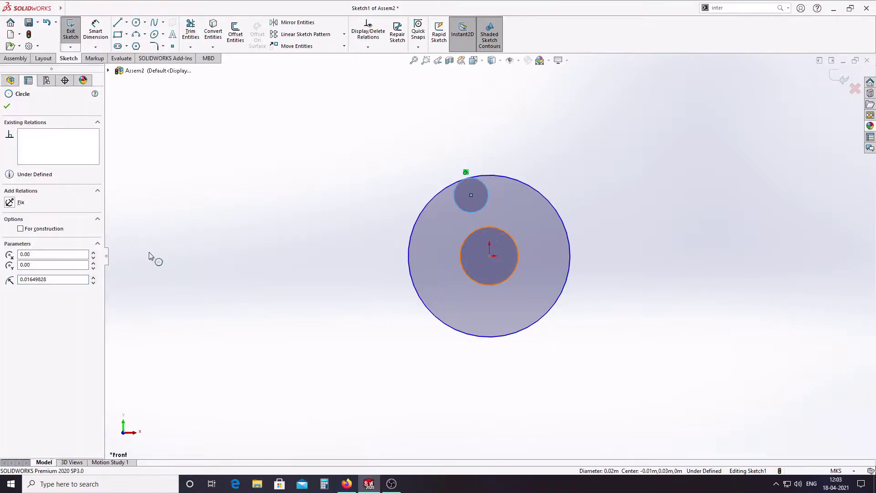
left_click(10, 265)
left_click(266, 259)
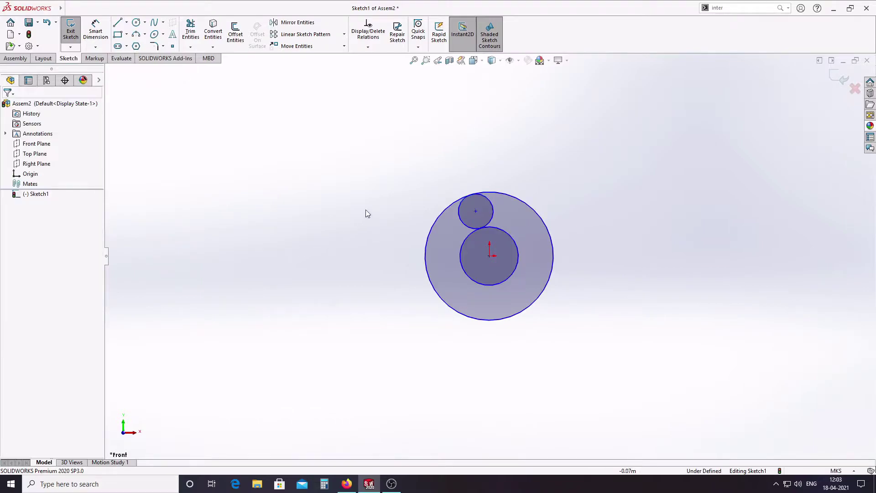
Add a Vertical relation between the small circle's centre and the origin centre point
left_click(426, 60)
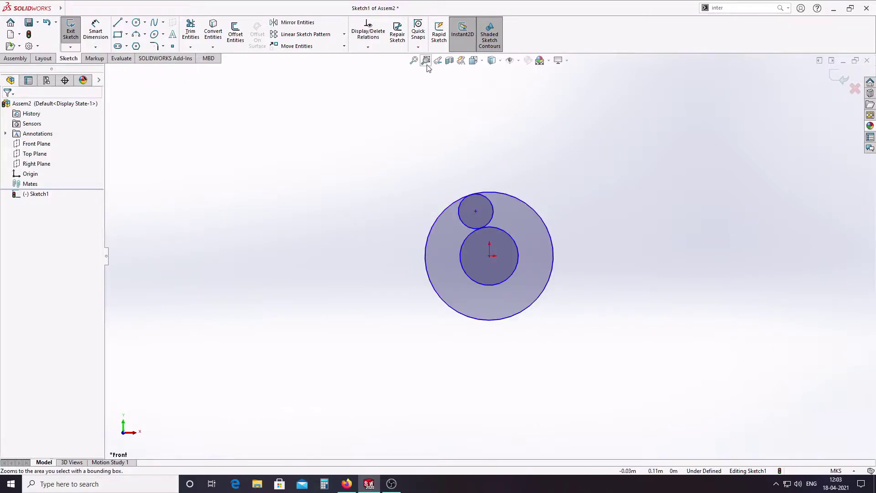
left_click_drag(288, 127, 693, 394)
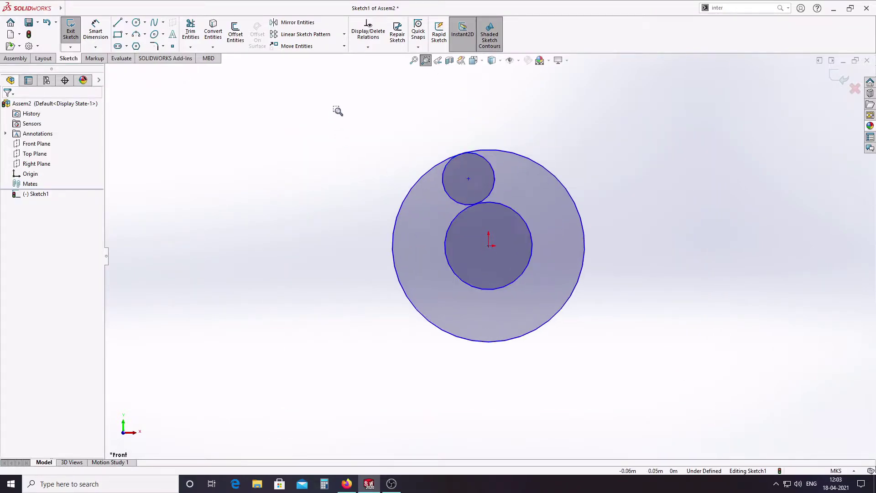
left_click_drag(342, 104, 647, 391)
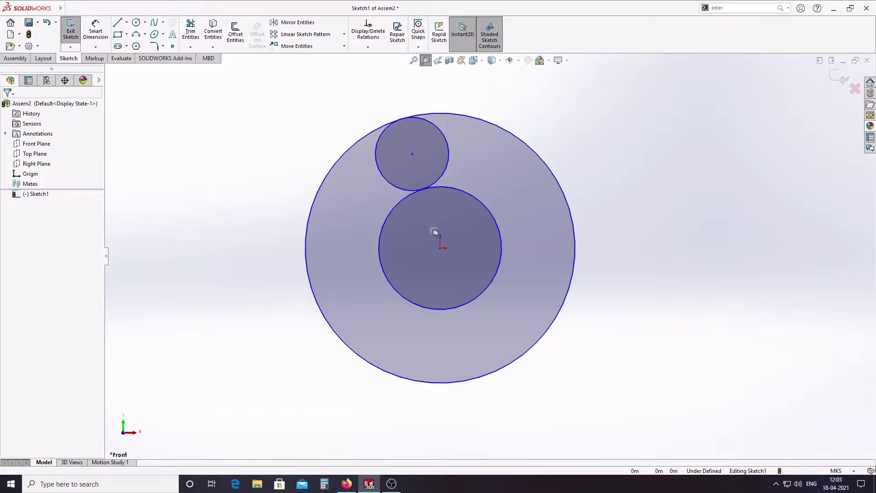
right_click(176, 179)
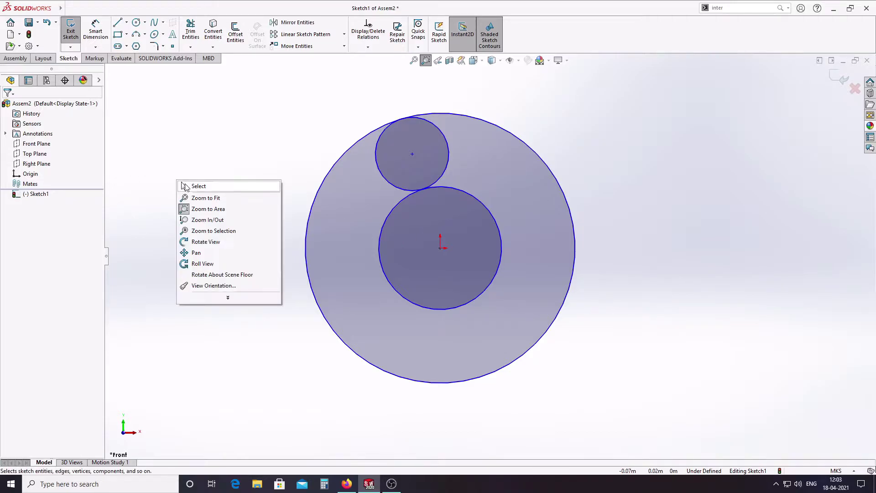
left_click(200, 186)
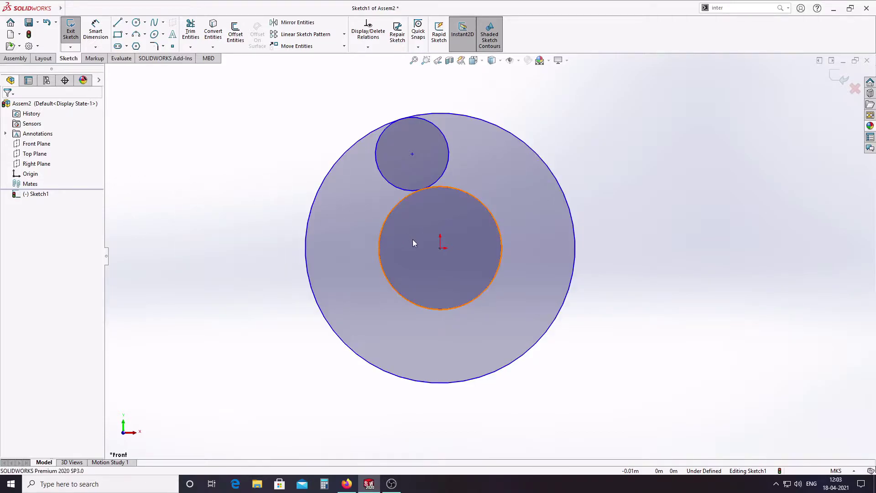
left_click(440, 248)
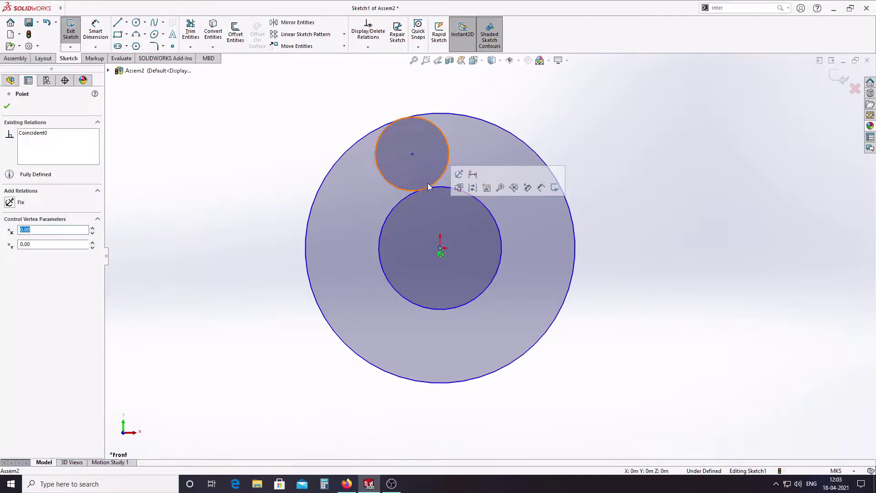
left_click(412, 153)
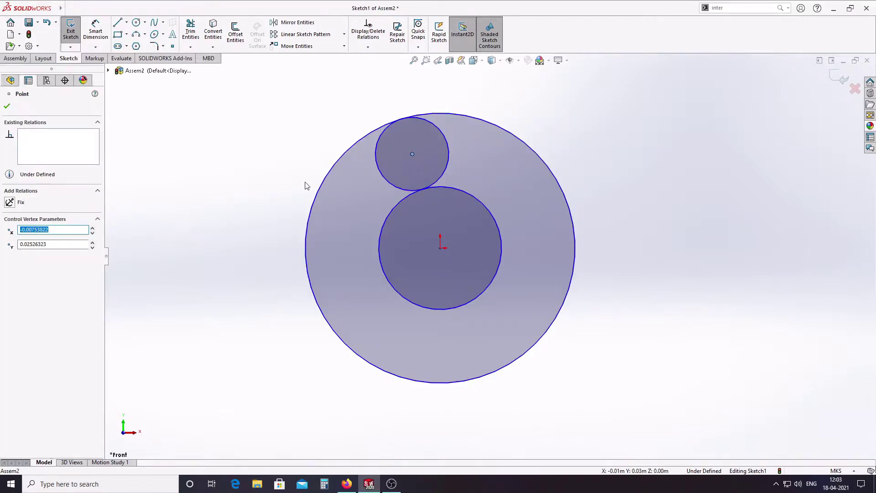
left_click(439, 247, "ctrl")
left_click(11, 264)
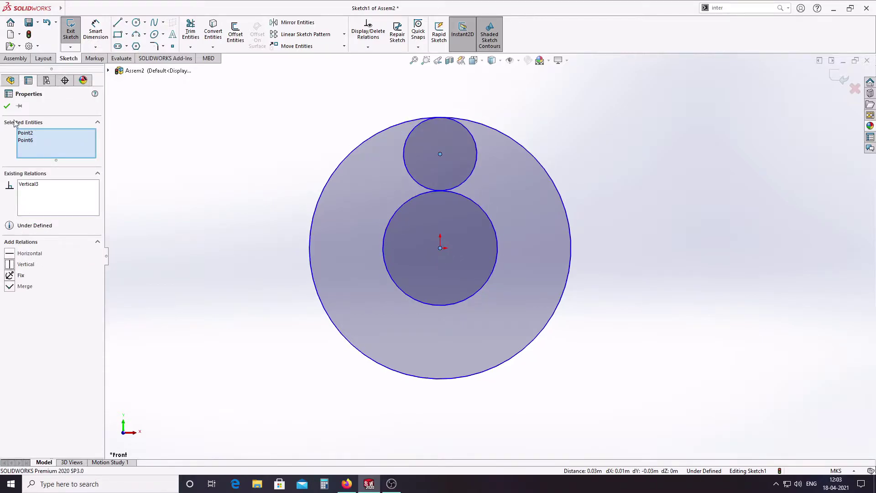
left_click(7, 106)
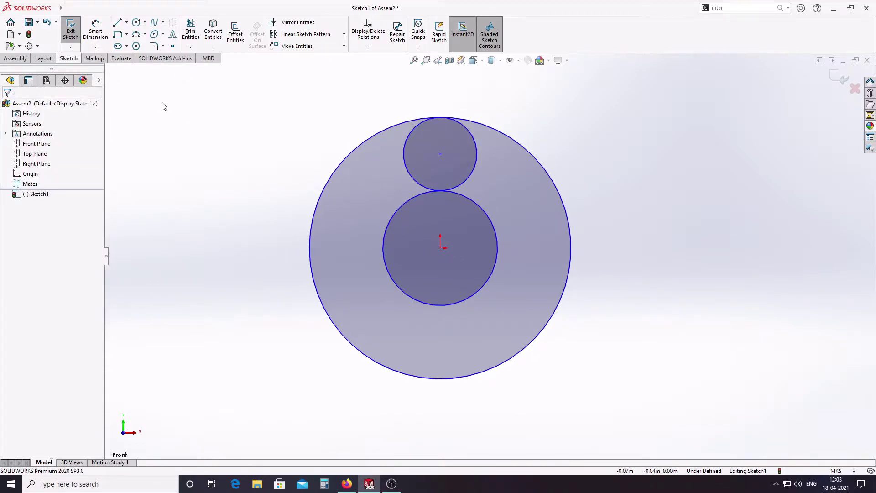
Switch the document units to millimetres (MMGS)
left_click(96, 29)
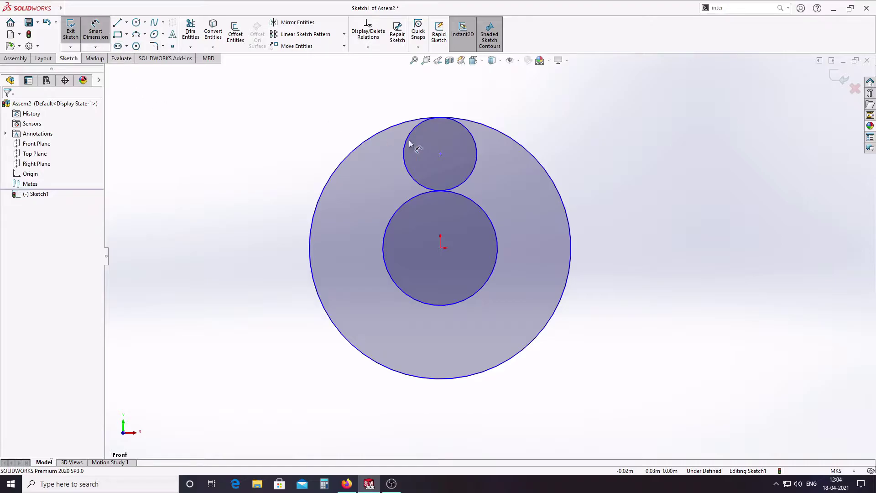
left_click(352, 152)
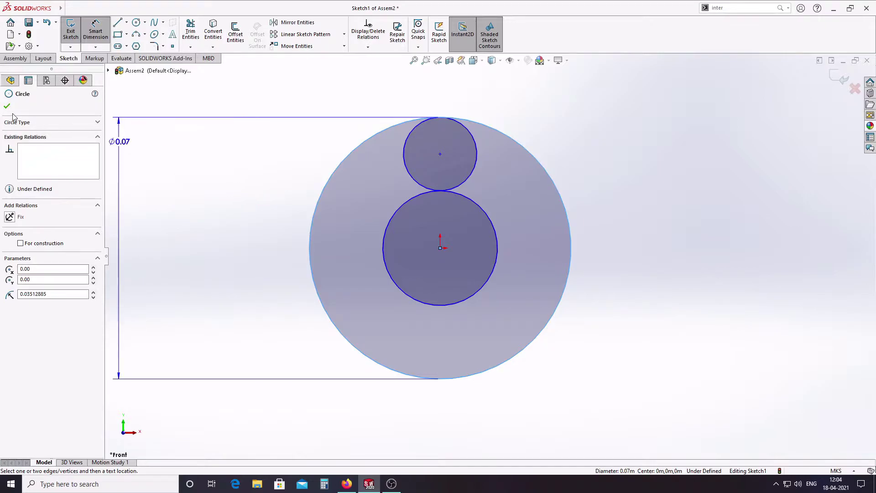
key("Escape")
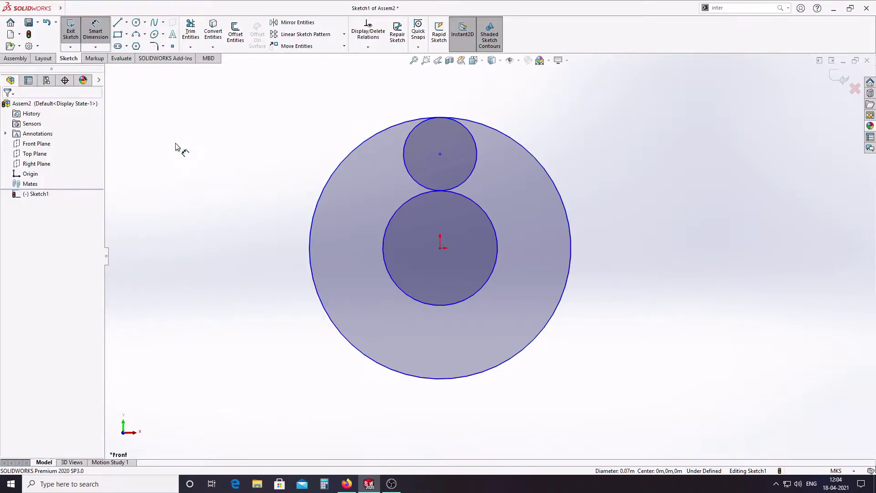
left_click(840, 470)
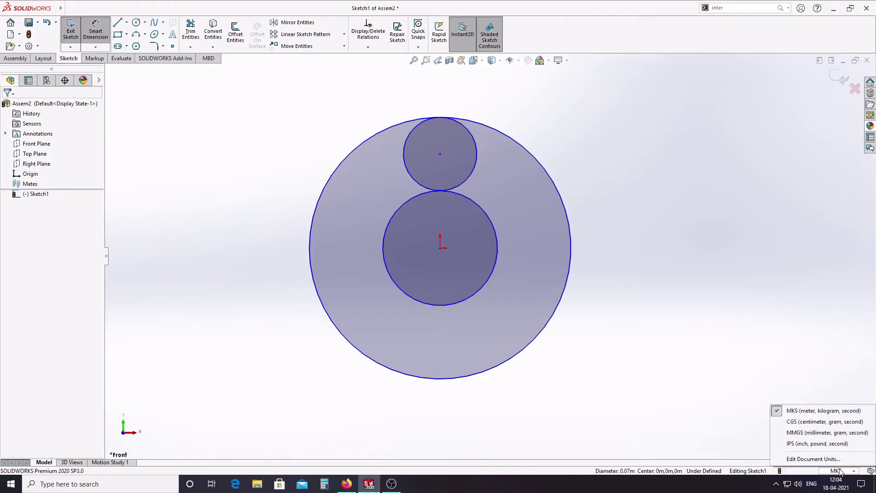
left_click(821, 432)
key("ctrl+b")
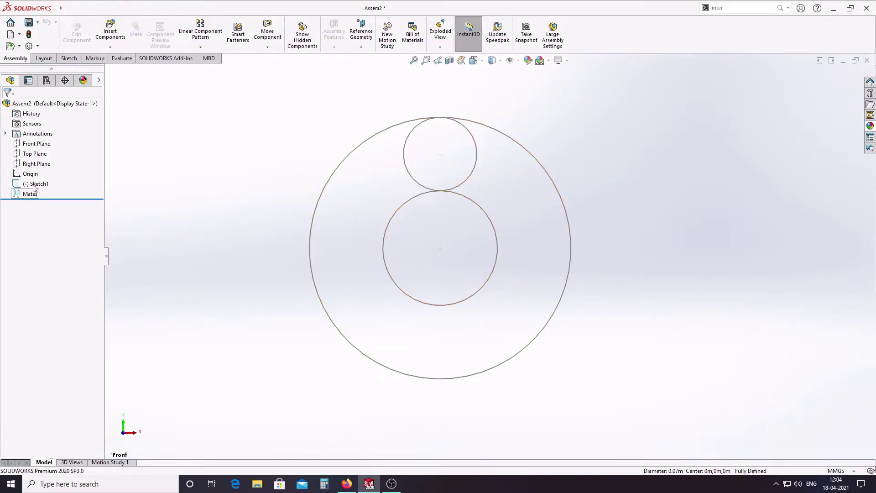
In Sketch1, dimension the outer circle to Ø80 and the inner circle to Ø40
left_click(33, 187)
left_click(40, 165)
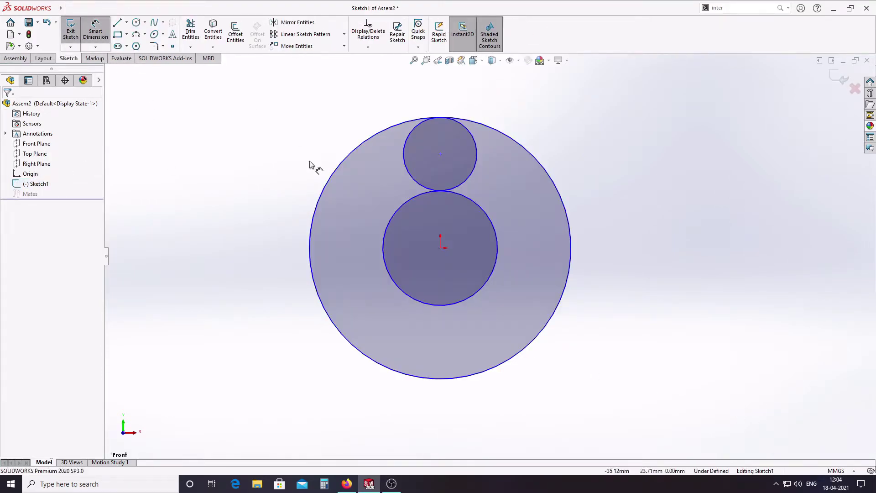
left_click(324, 190)
left_click(227, 220)
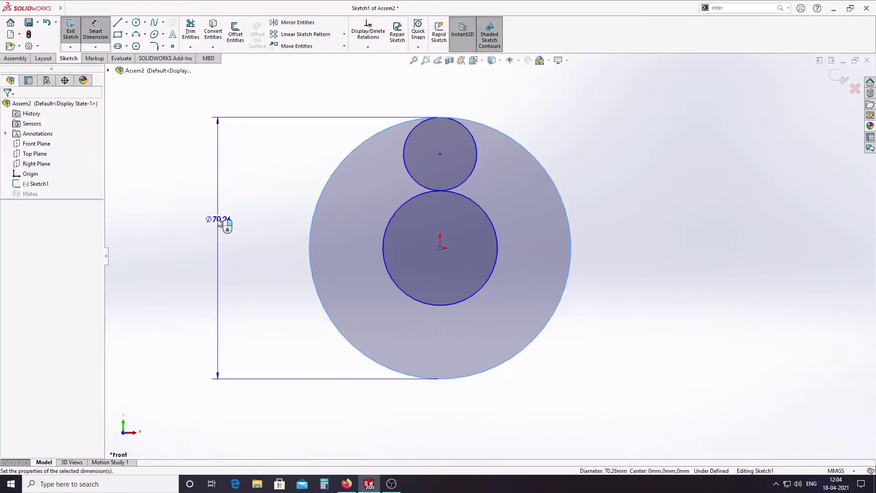
type("80")
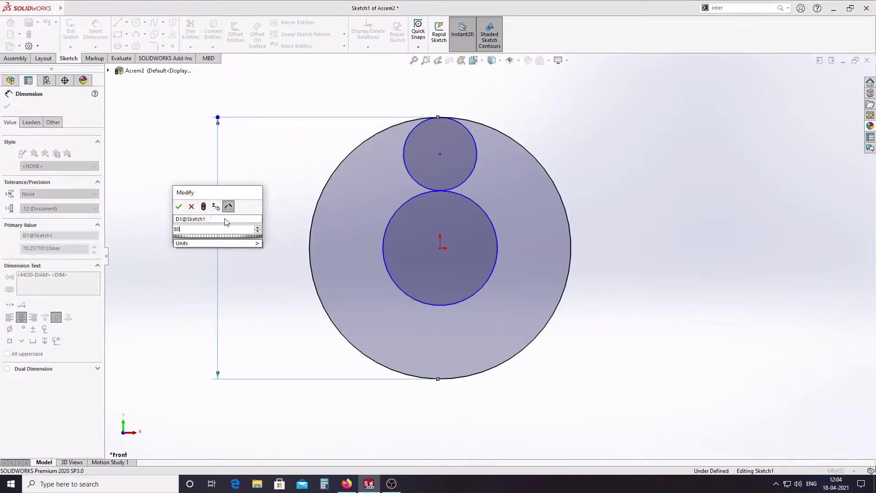
key("Return")
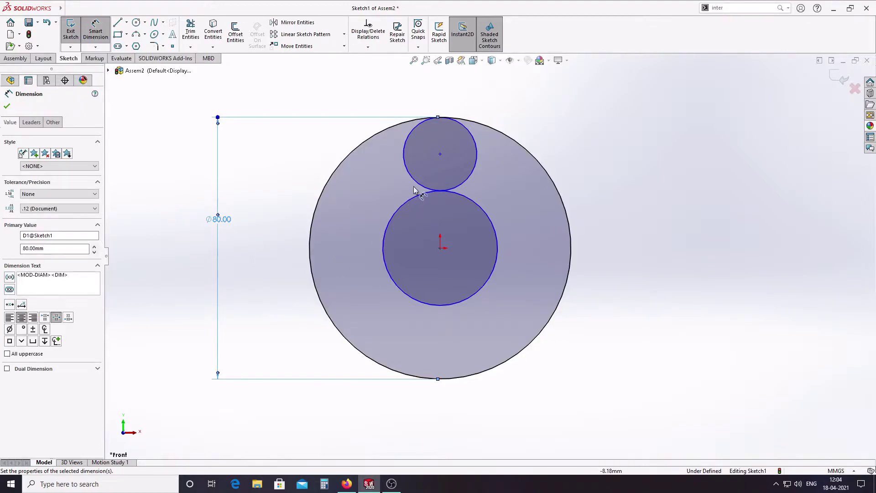
left_click(395, 216)
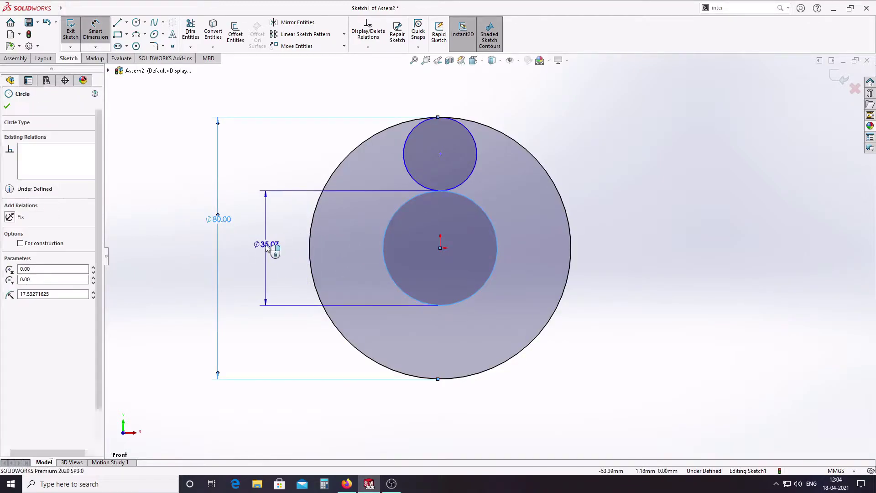
left_click(265, 245)
type("40")
key("Return")
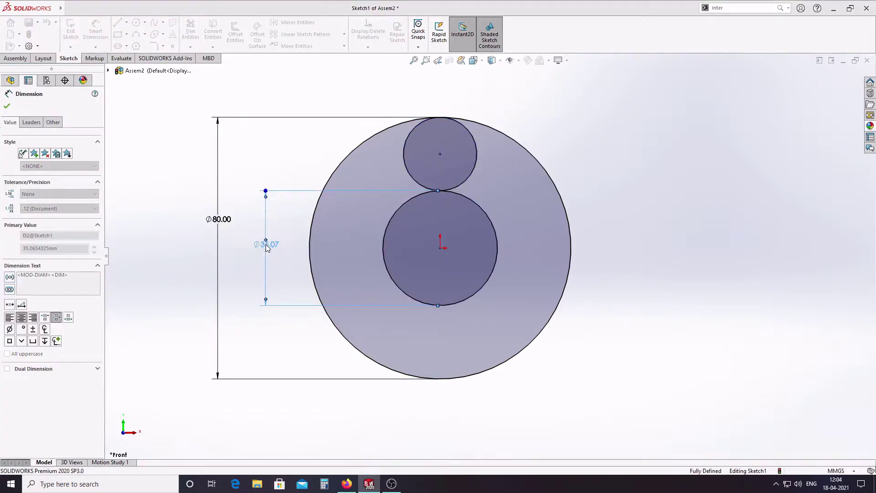
Exit Sketch1 without dimensioning the small circle
left_click(413, 150)
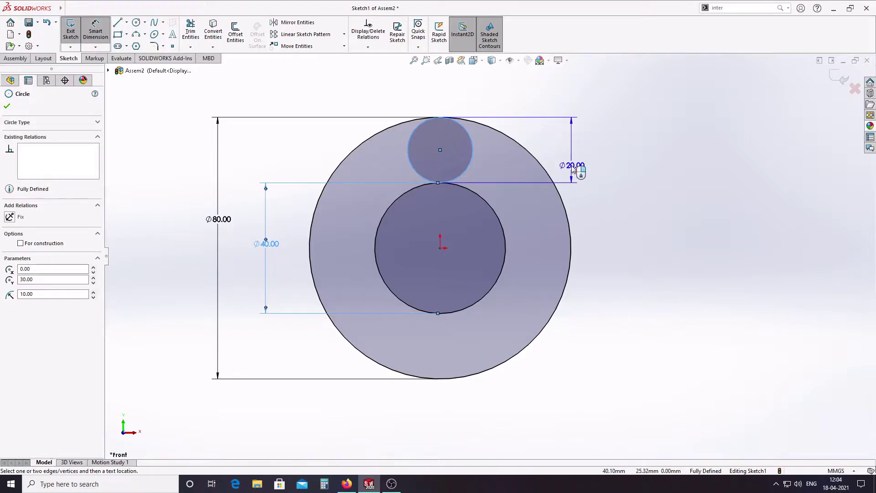
key("Escape")
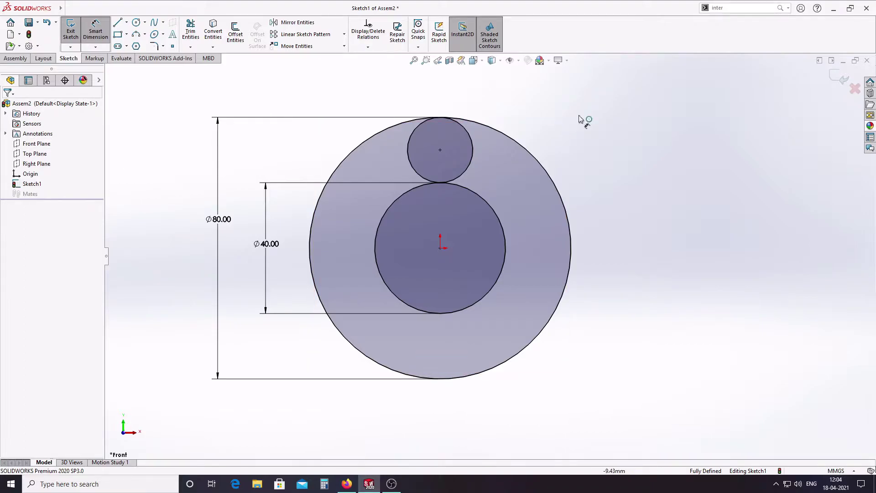
left_click(840, 78)
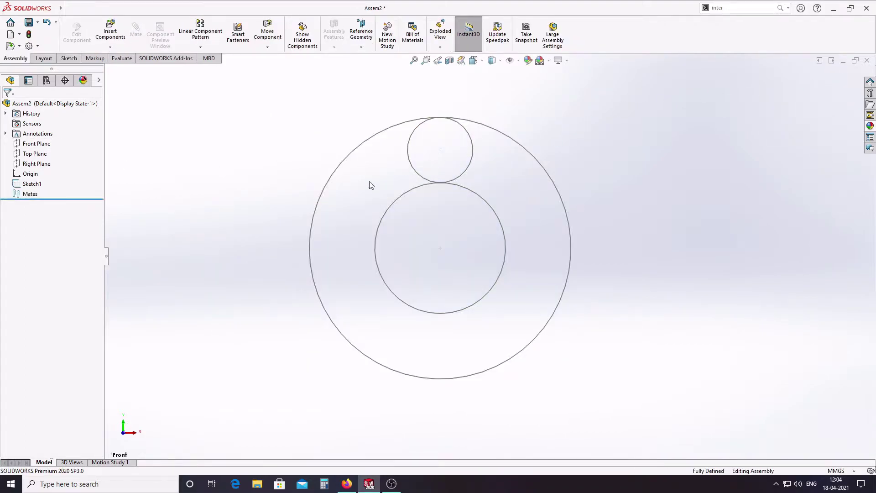
right_click(47, 134)
Show the Ø80 and Ø40 feature dimensions and enable the SOLIDWORKS Toolbox Library add-in
left_click(76, 165)
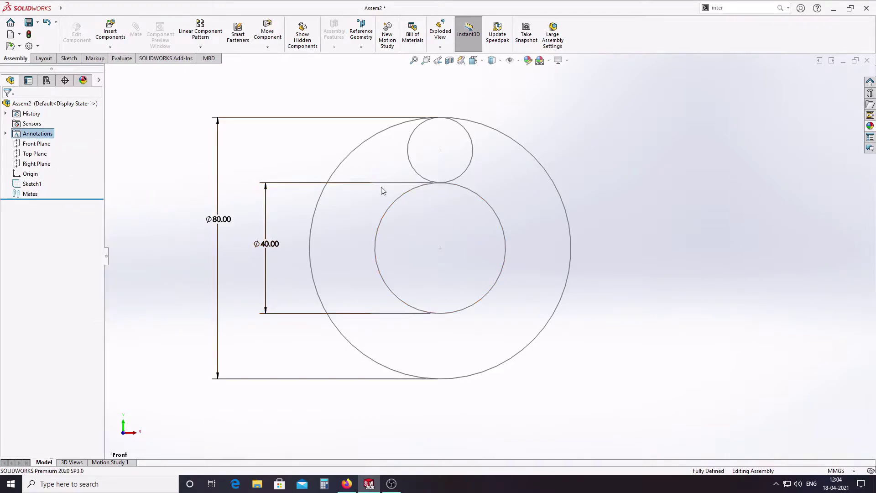
key("Escape")
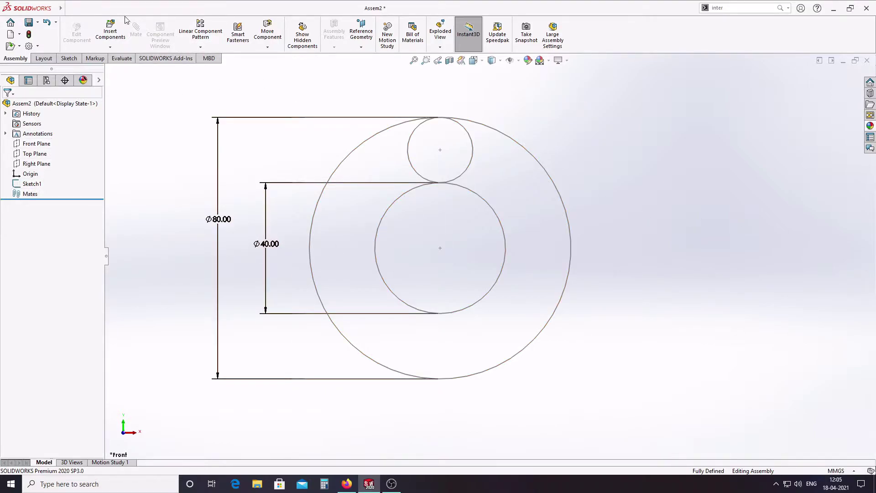
left_click(171, 9)
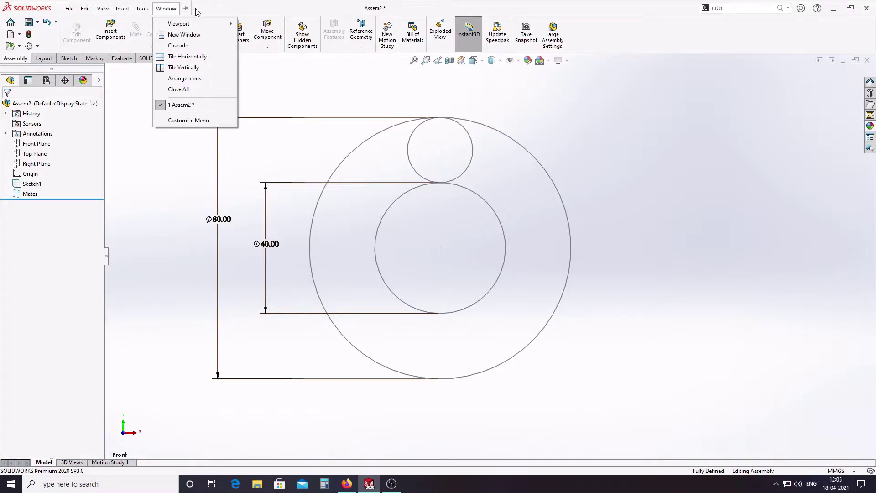
left_click(38, 46)
left_click(50, 80)
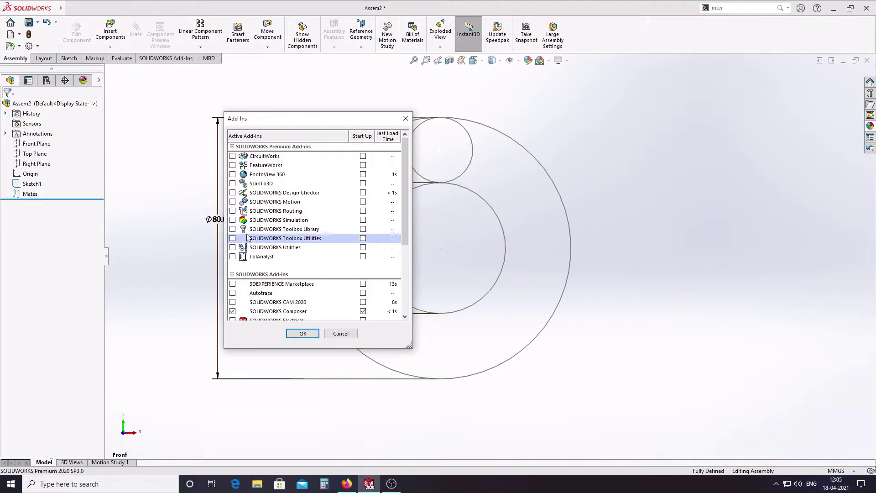
left_click(233, 229)
left_click(303, 333)
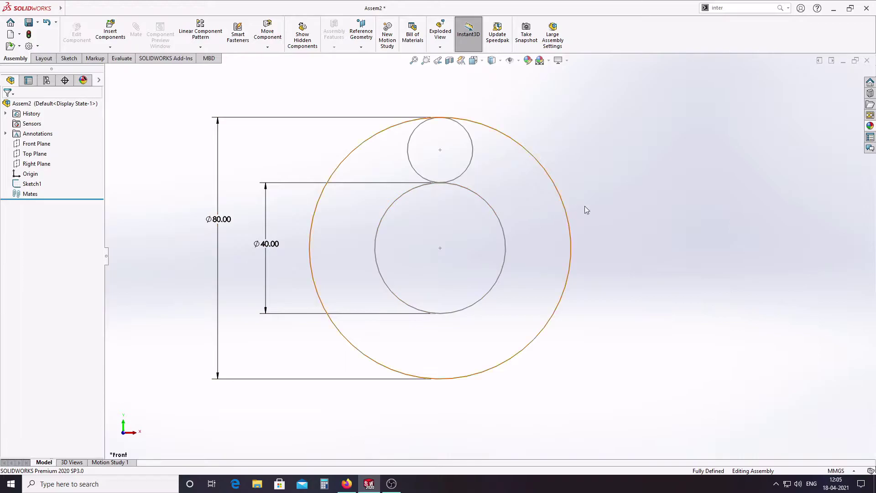
Browse the Design Library to Toolbox > ISO > Power Transmission > Gears
left_click(870, 93)
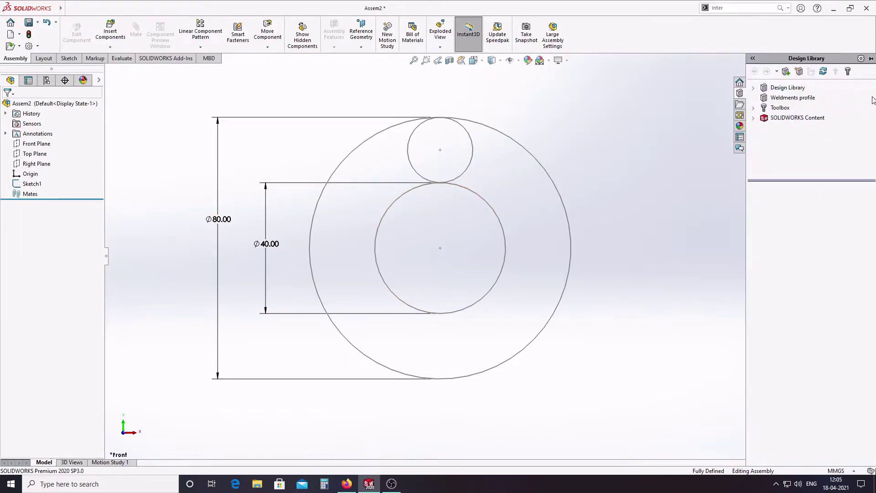
left_click(775, 88)
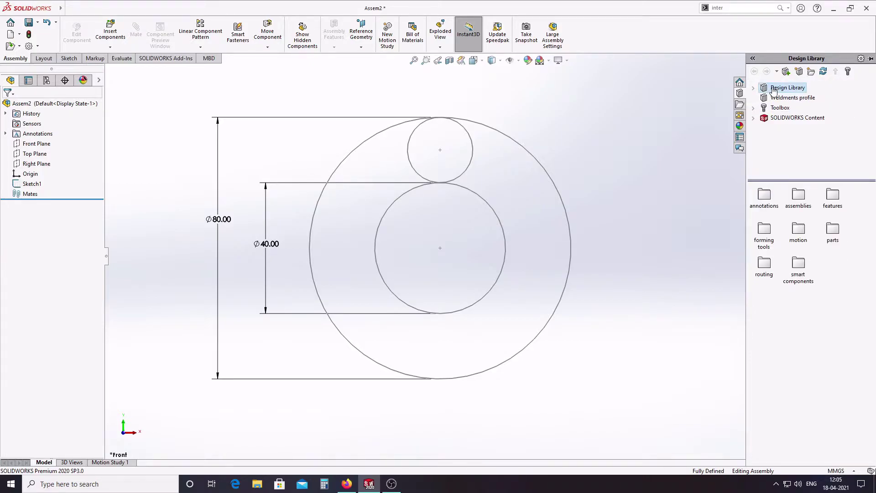
left_click(759, 109)
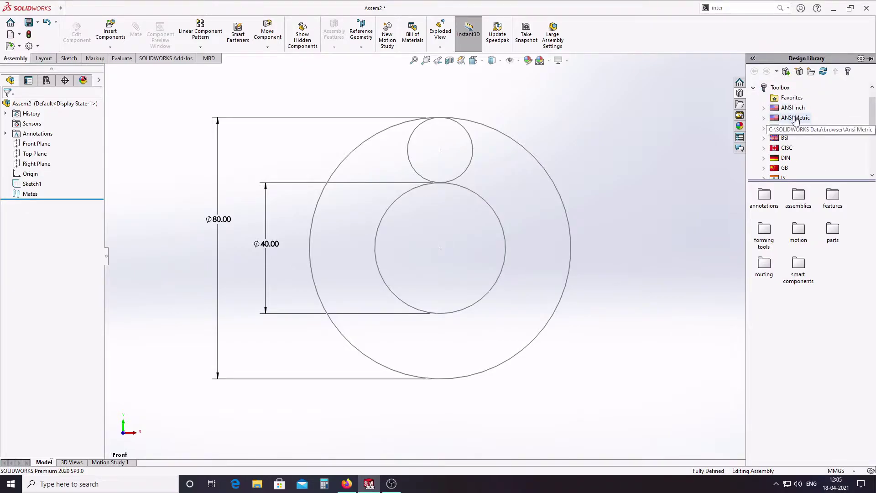
scroll(792, 124, "down", 1)
scroll(788, 127, "down", 1)
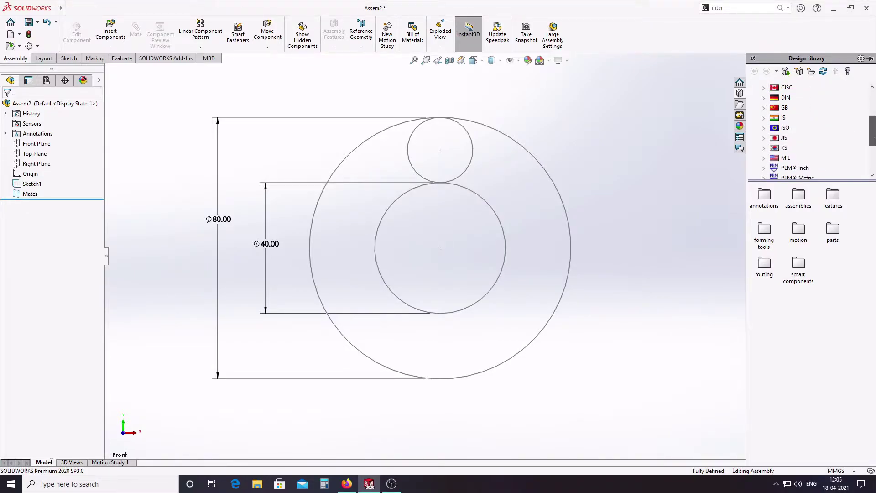
left_click(784, 128)
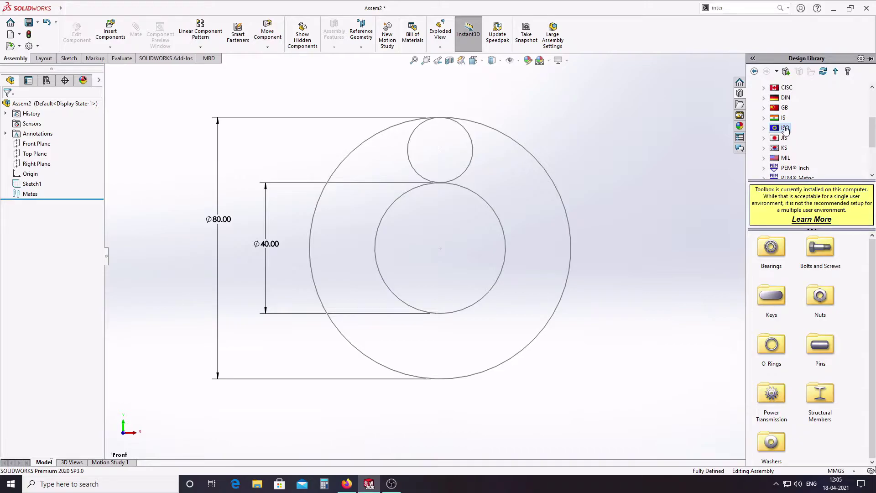
double_click(779, 403)
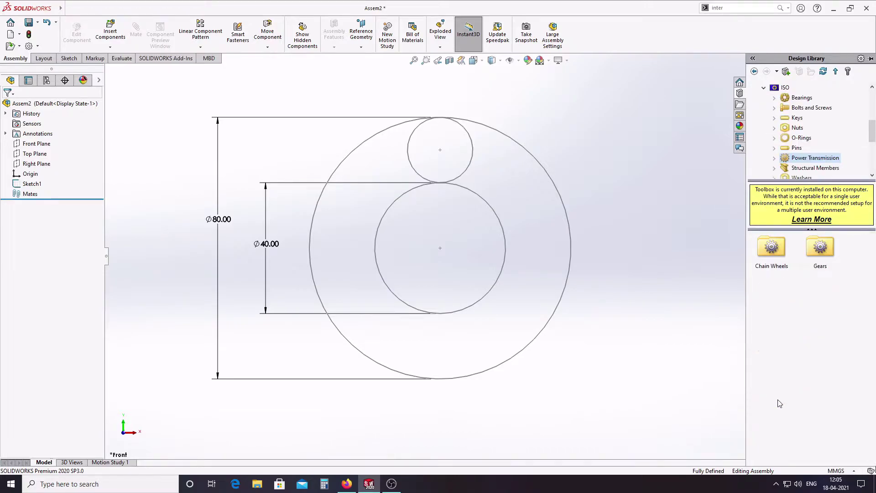
double_click(771, 248)
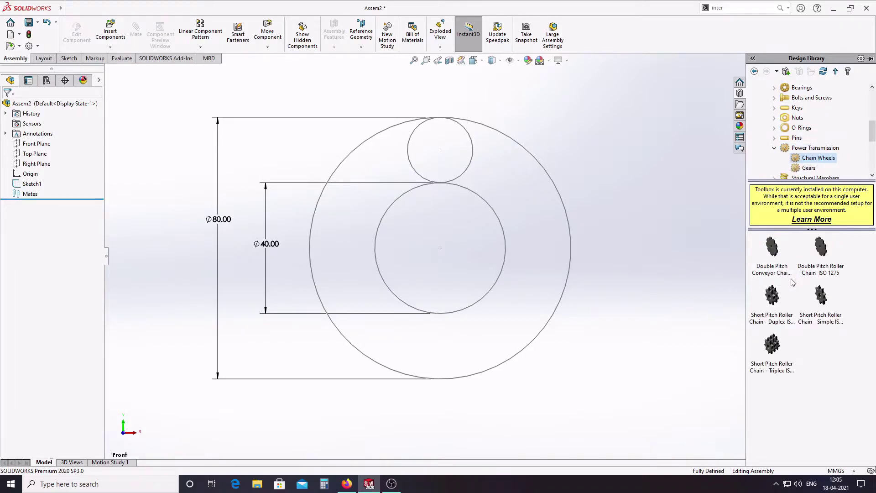
left_click(808, 167)
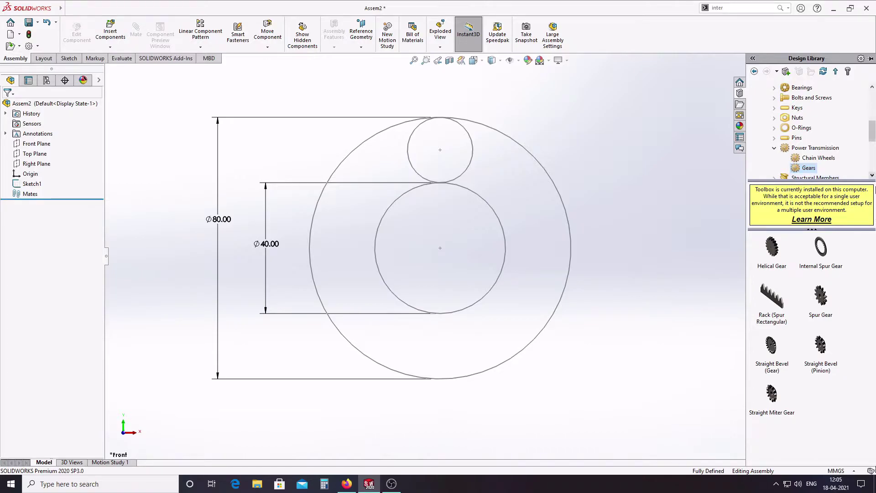
Insert one ISO spur gear with module 2, 20 teeth and Type A hub as the sun gear
left_click_drag(825, 298, 492, 255)
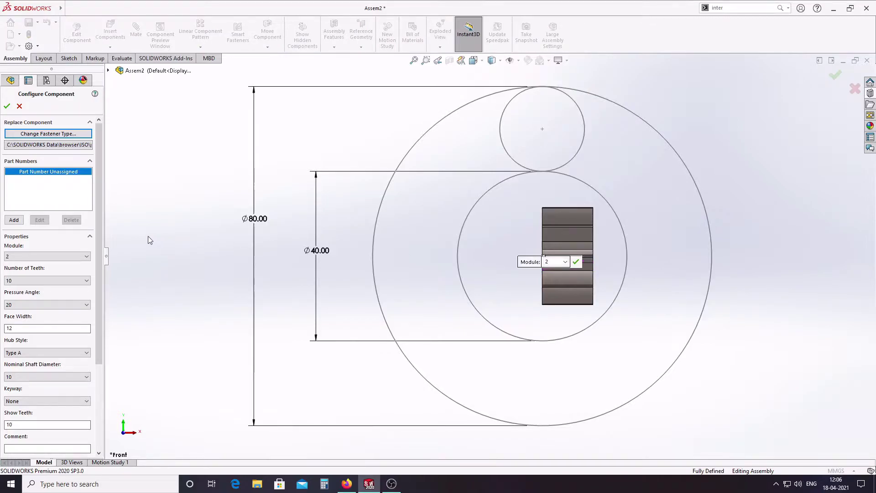
left_click(18, 257)
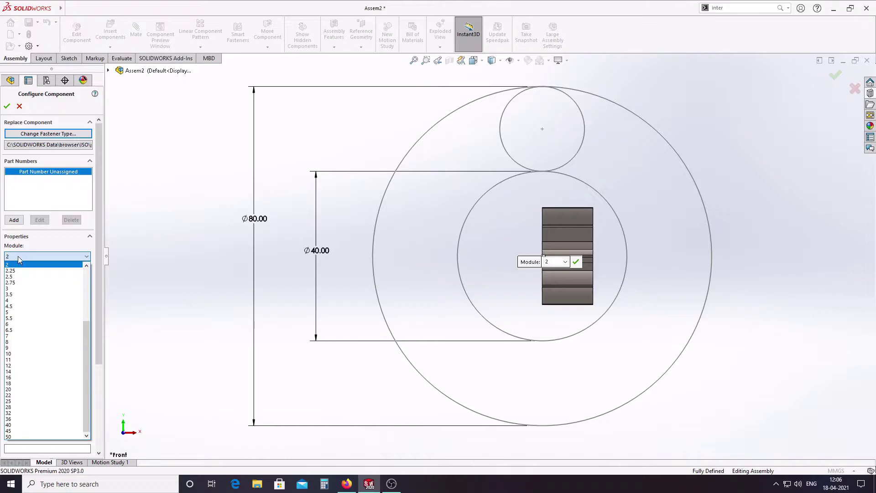
left_click(17, 256)
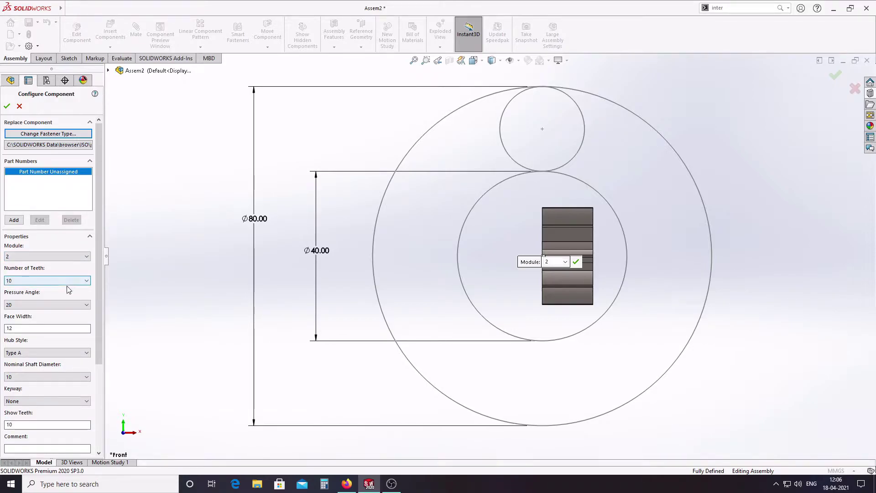
left_click(68, 280)
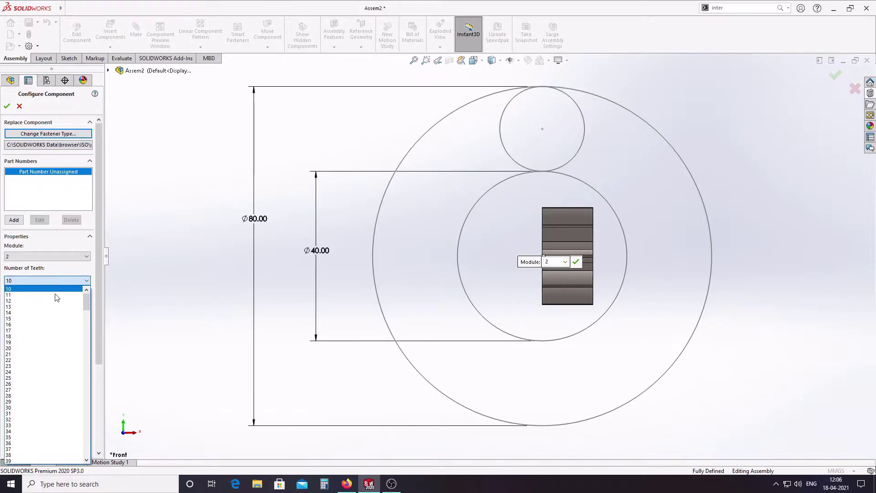
left_click(24, 348)
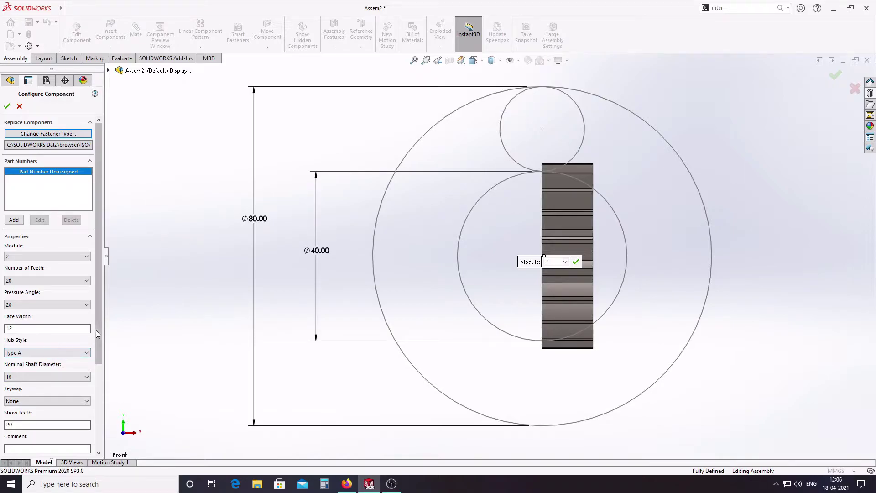
scroll(95, 330, "down", 2)
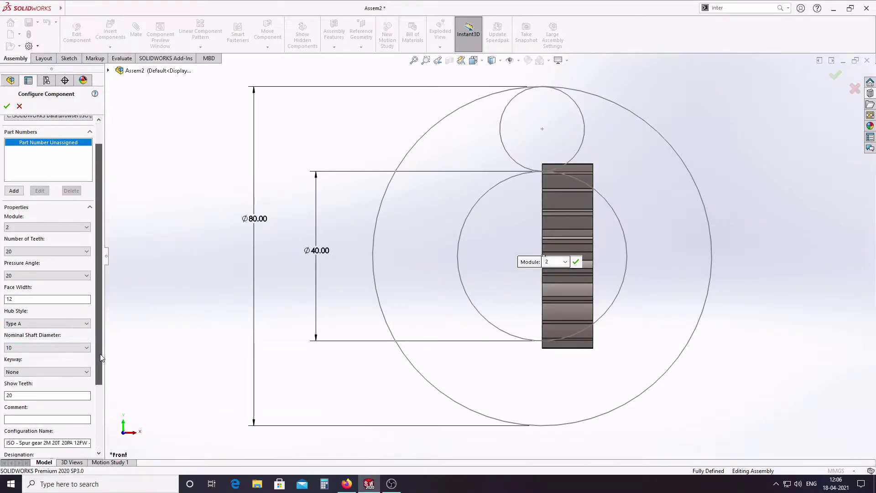
left_click(76, 322)
left_click(83, 334)
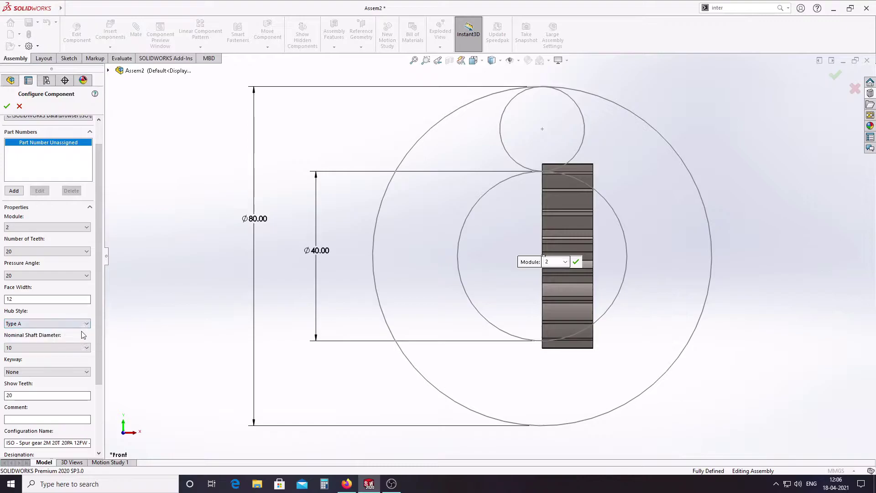
scroll(82, 334, "down", 1)
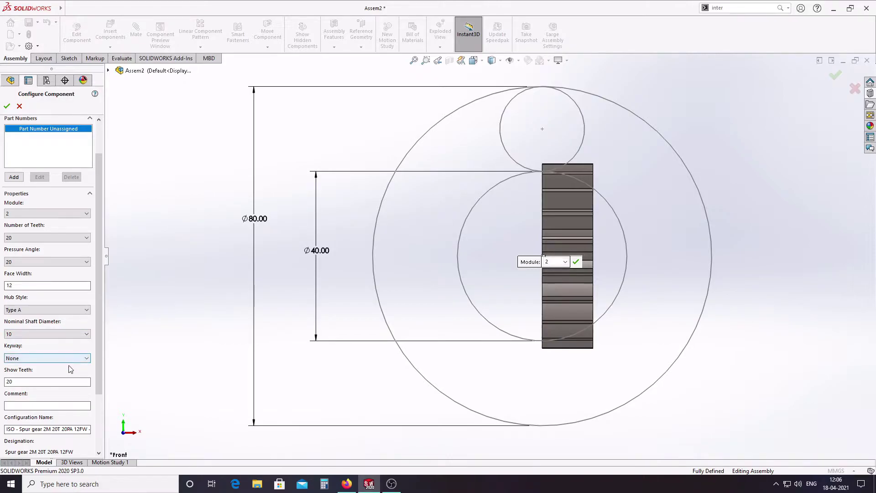
left_click(7, 105)
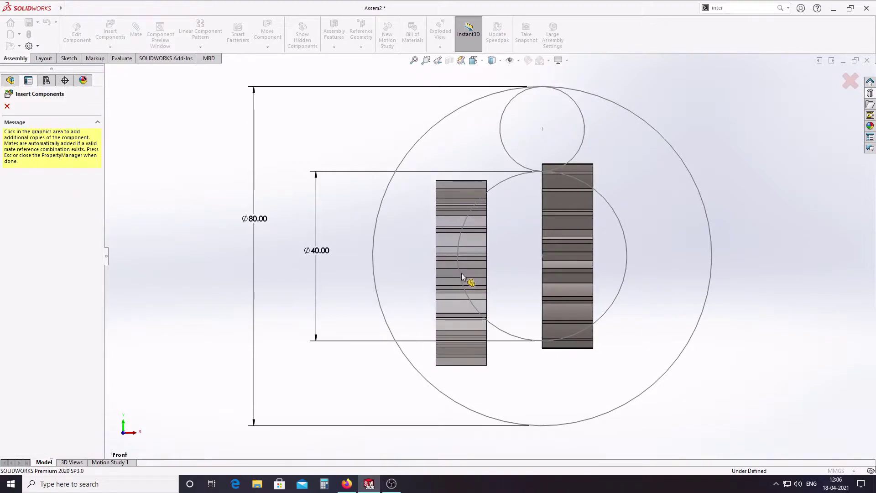
left_click(6, 107)
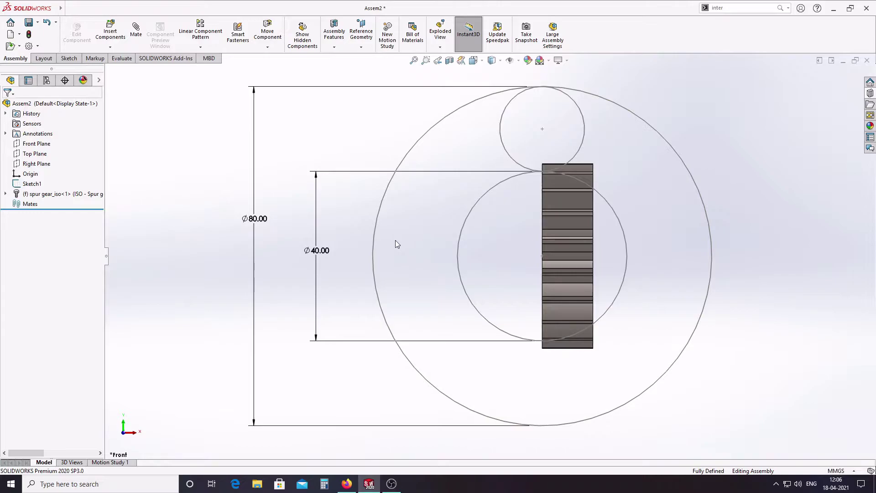
Orbit to inspect the gear, return to the front view, and reopen the Design Library
middle_click_drag(530, 284, 499, 288)
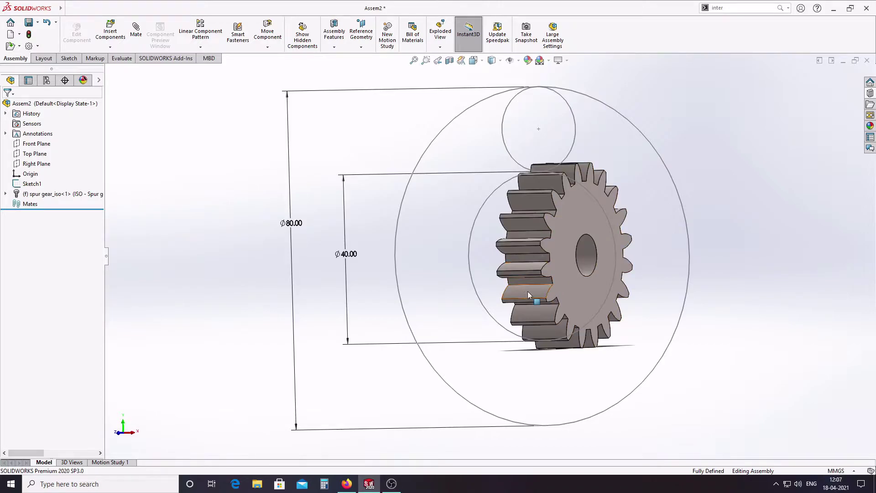
middle_click_drag(527, 291, 565, 292)
key("ctrl+1")
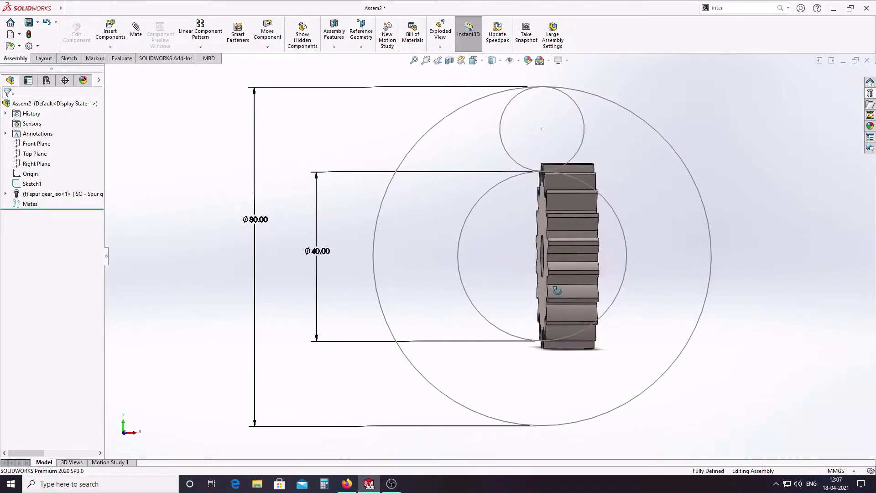
left_click(870, 94)
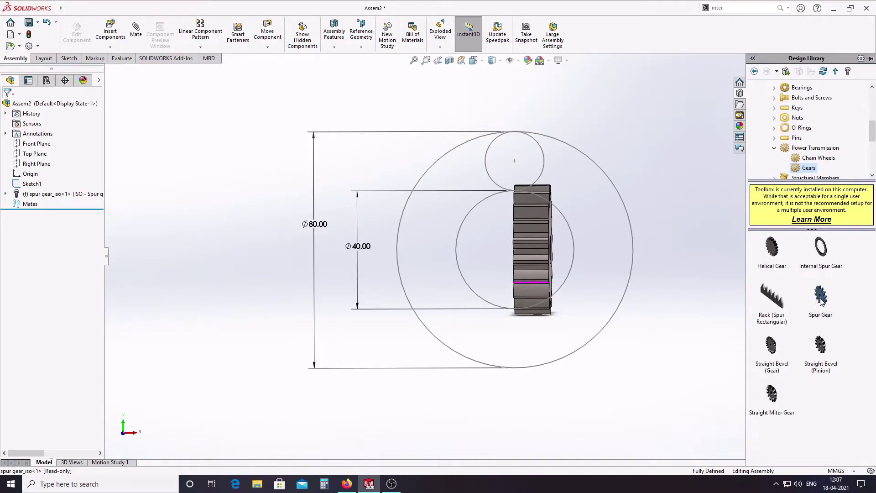
Insert two 10-tooth ISO spur gears as planet gears beside the sun gear
left_click_drag(820, 298, 658, 139)
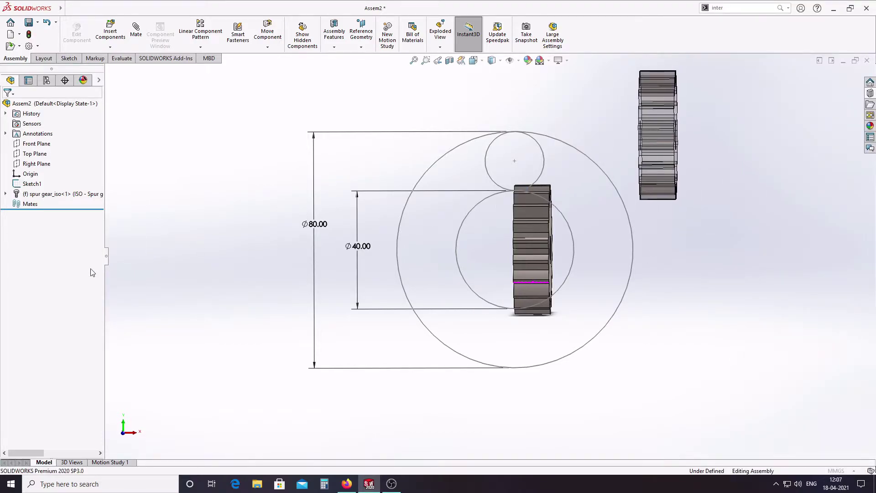
scroll(65, 283, "down", 3)
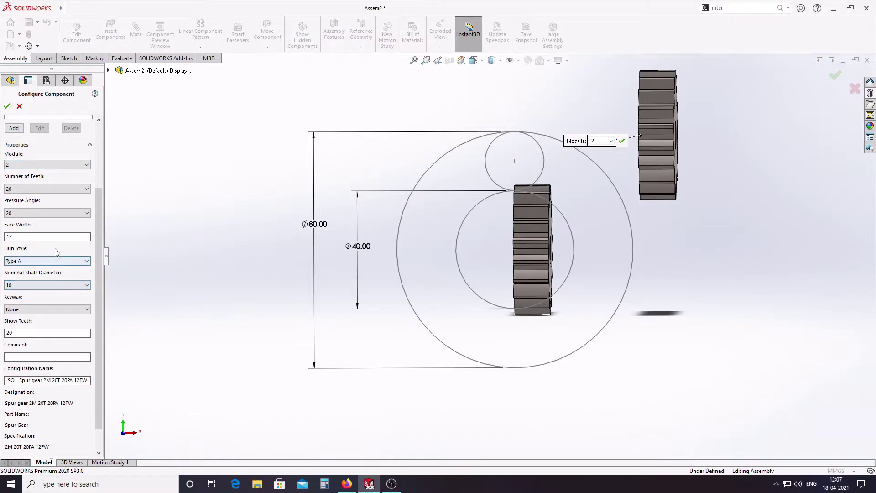
left_click(44, 189)
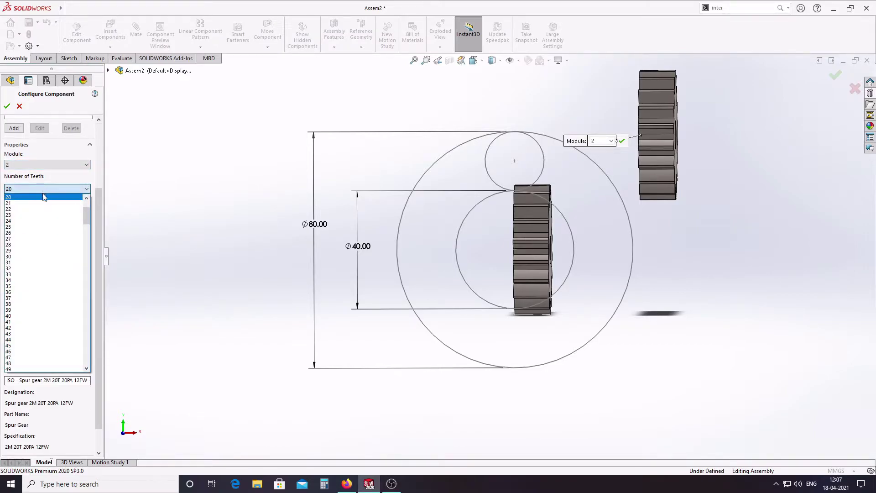
left_click_drag(87, 211, 86, 205)
left_click(46, 197)
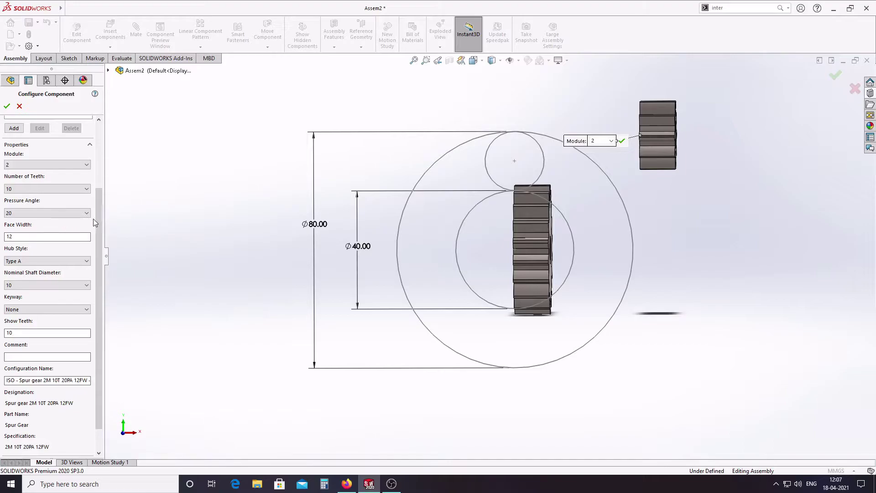
scroll(94, 222, "up", 1)
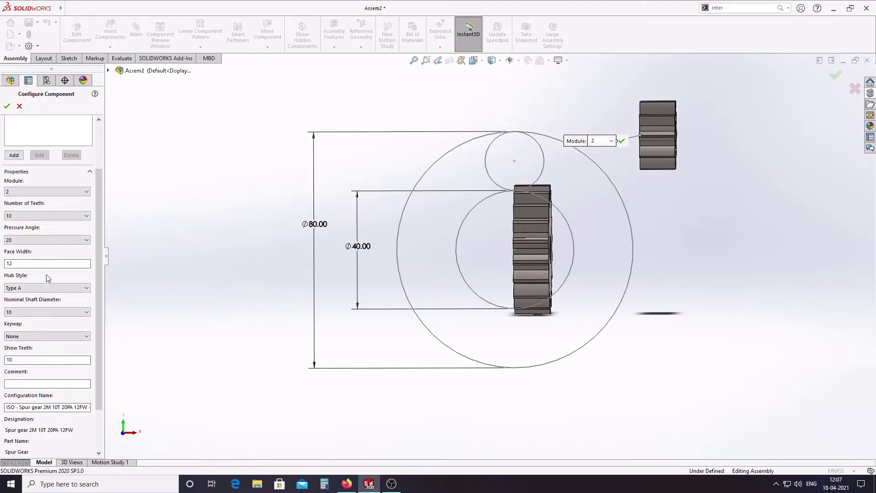
left_click(7, 106)
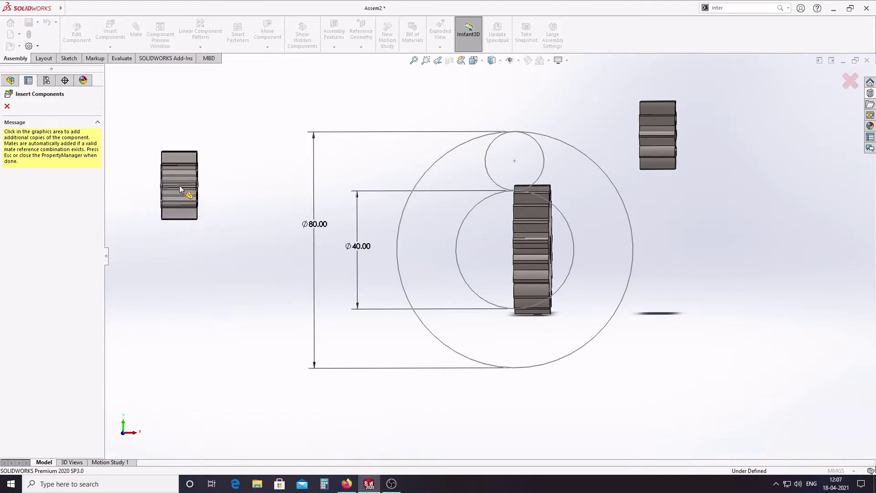
middle_click_drag(180, 189, 258, 208, "ctrl")
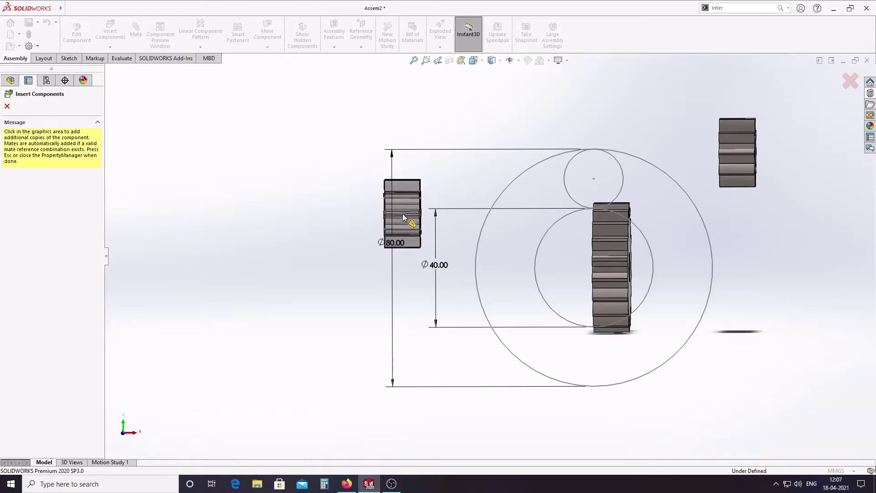
scroll(403, 218, "up", 2)
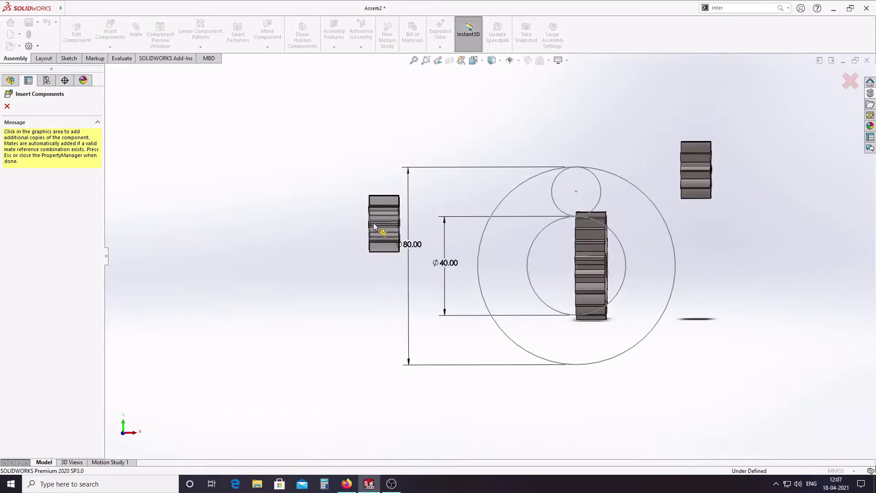
left_click(371, 220)
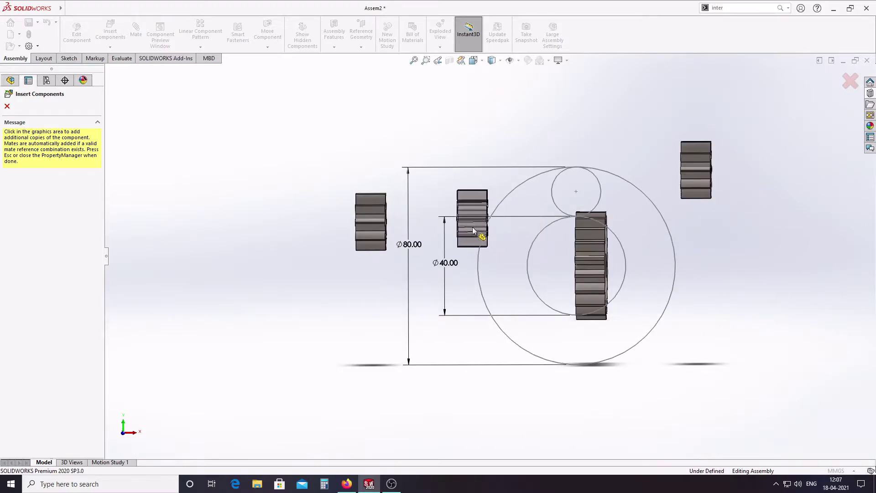
left_click(8, 106)
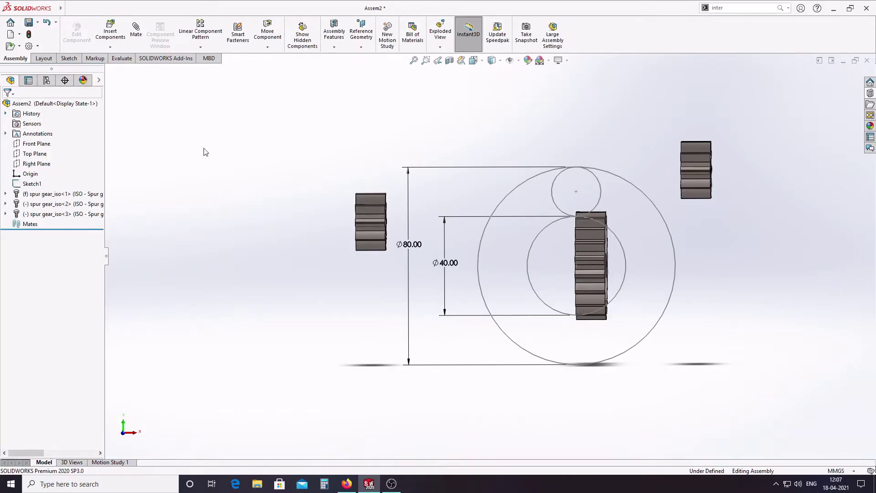
Edit Sketch1 and draw a small circle below the central sun circle
scroll(520, 228, "down", 3)
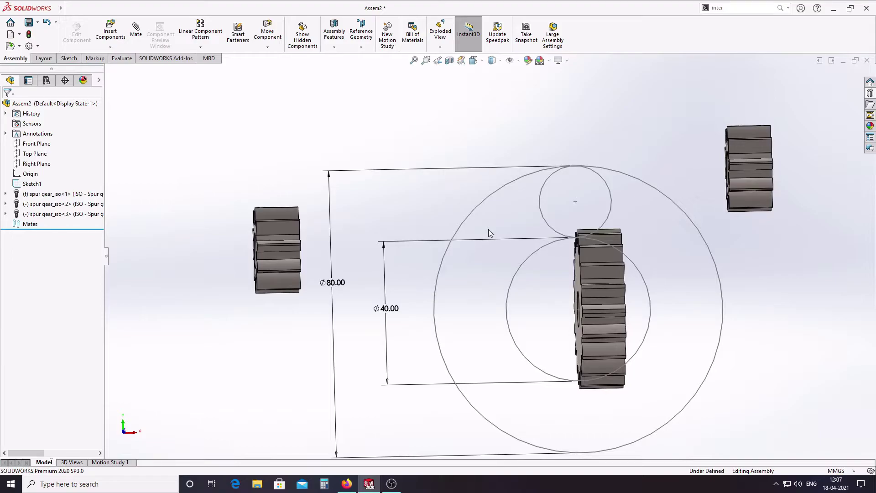
left_click(41, 184)
left_click(55, 153)
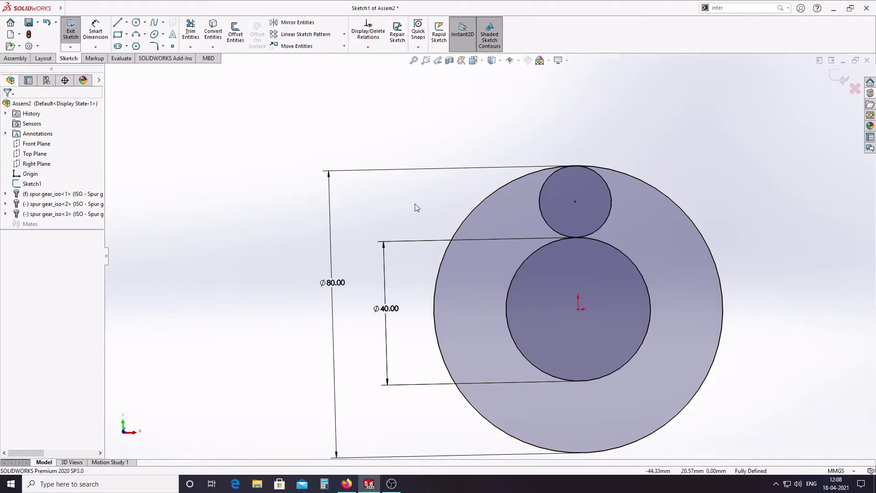
left_click(155, 37)
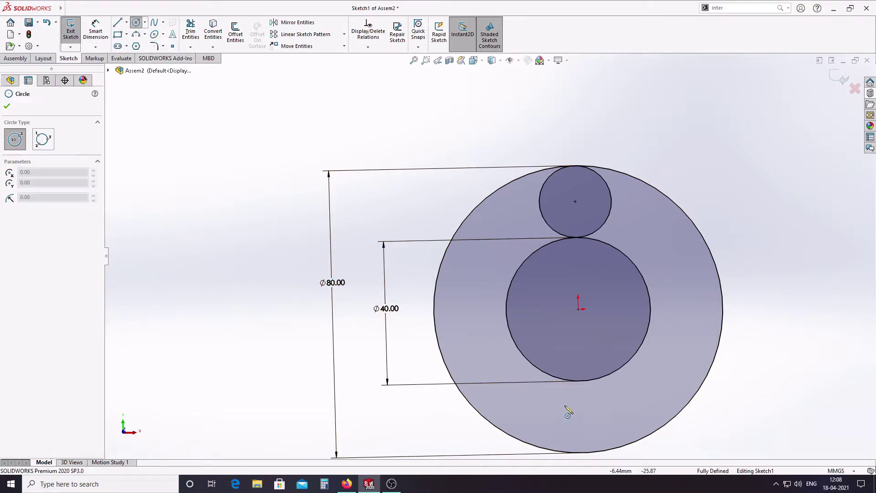
left_click(581, 412)
left_click(600, 431)
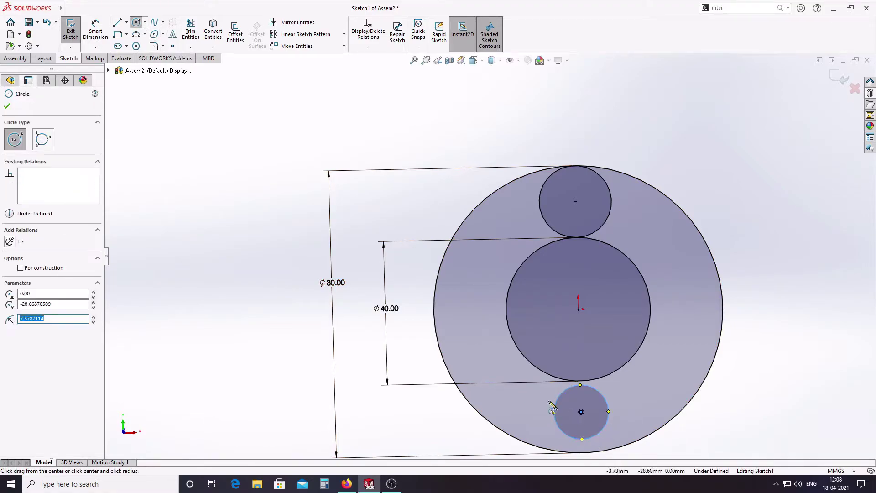
left_click(9, 107)
key("Escape")
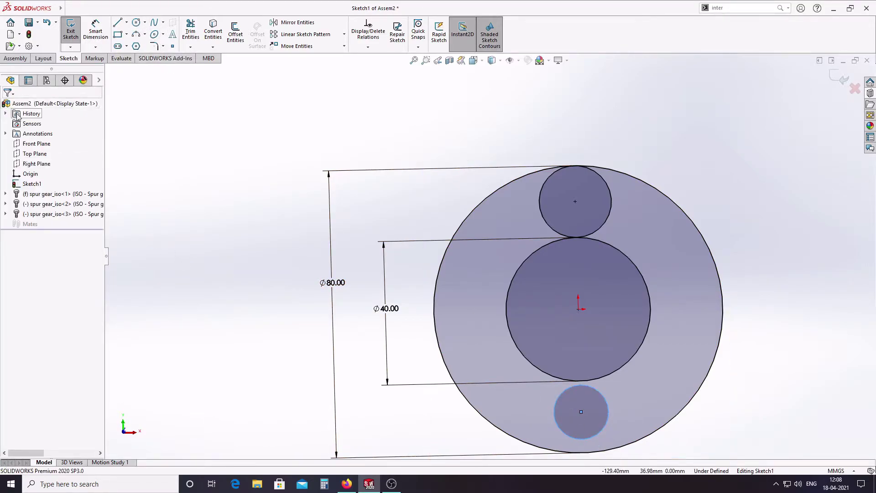
Make the bottom circle tangent to both the sun circle and the outer ring circle
left_click(595, 377)
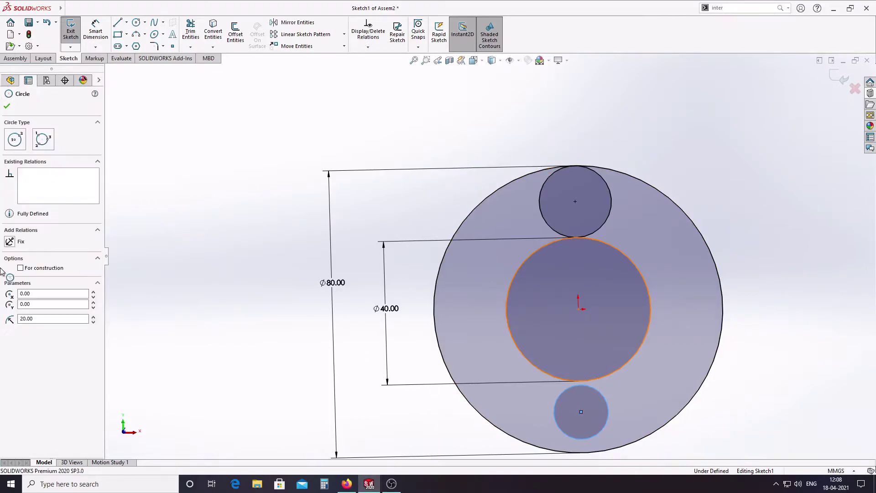
left_click(592, 425, "ctrl")
left_click(27, 264)
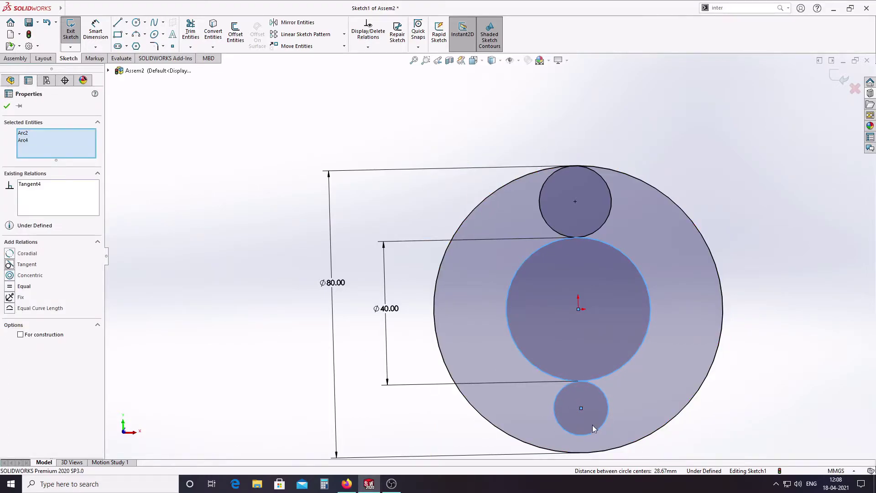
left_click(630, 445, "ctrl")
key("Escape")
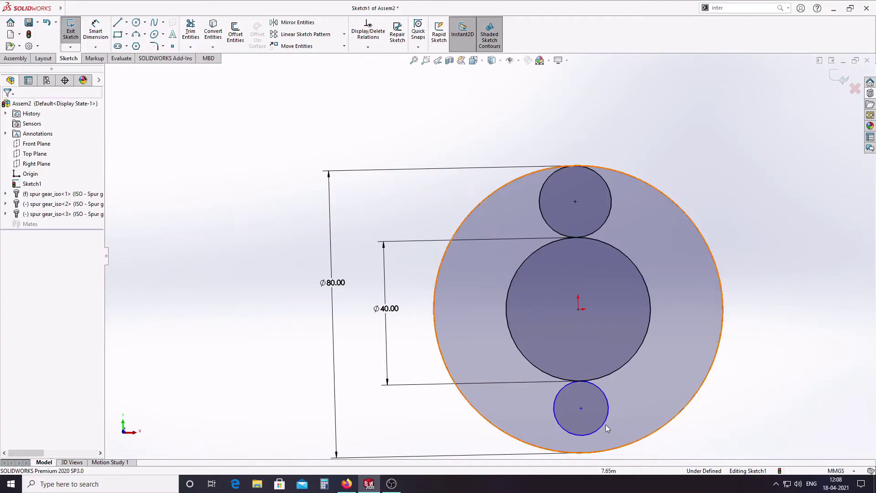
left_click(603, 423)
left_click(621, 445, "ctrl")
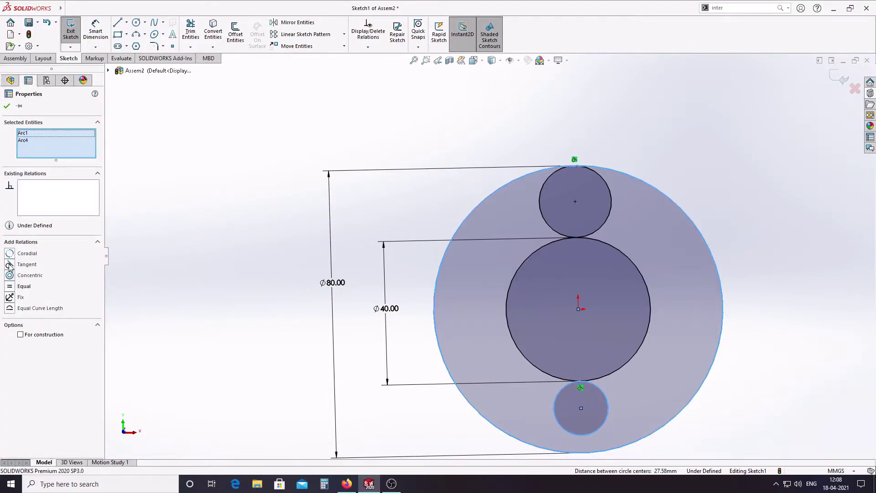
left_click(9, 265)
left_click(178, 247)
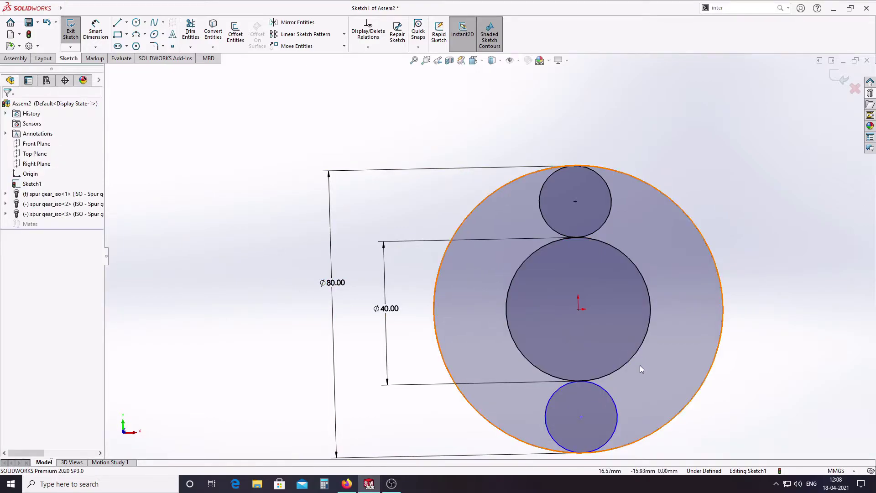
Align the bottom and sun circle centres vertically and exit the sketch
left_click(581, 416)
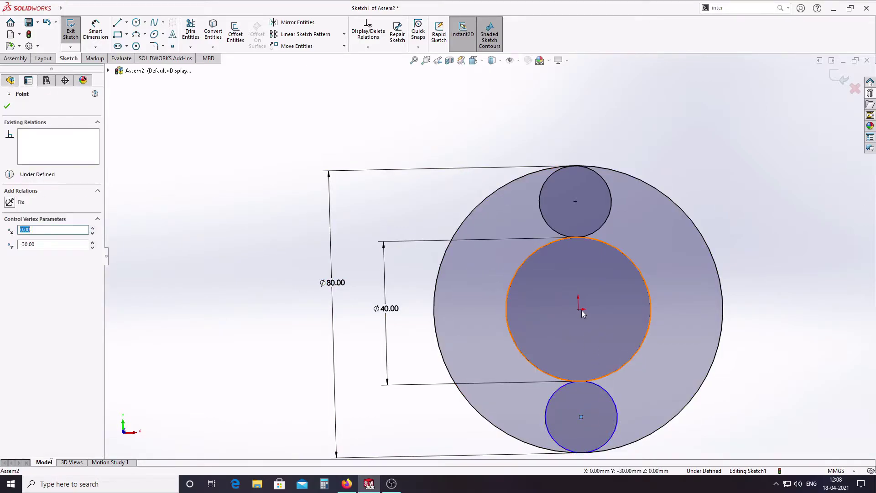
left_click(582, 311, "ctrl")
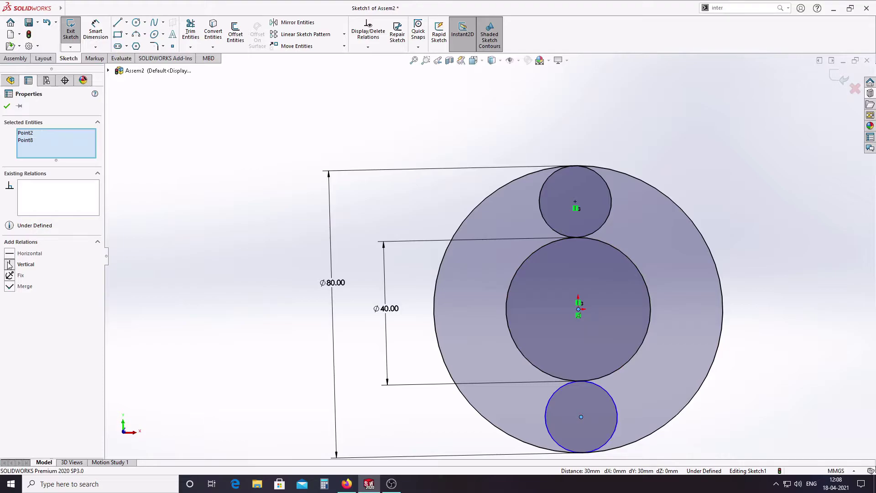
left_click(9, 265)
left_click(194, 304)
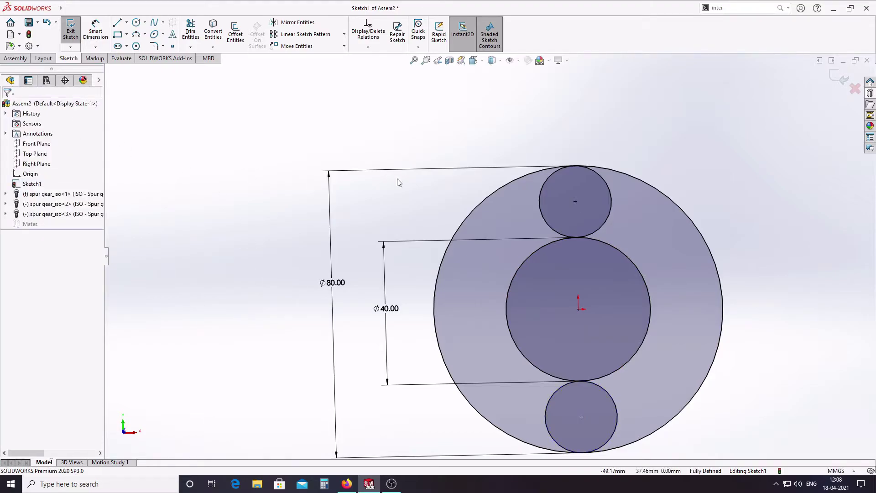
left_click(842, 78)
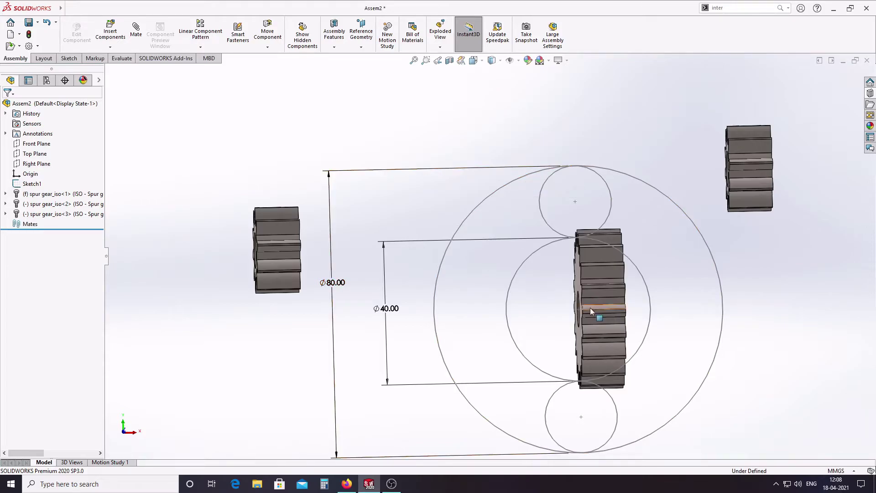
Create Axis1 normal to the Front Plane through the top circle's centre
middle_click_drag(589, 311, 574, 258)
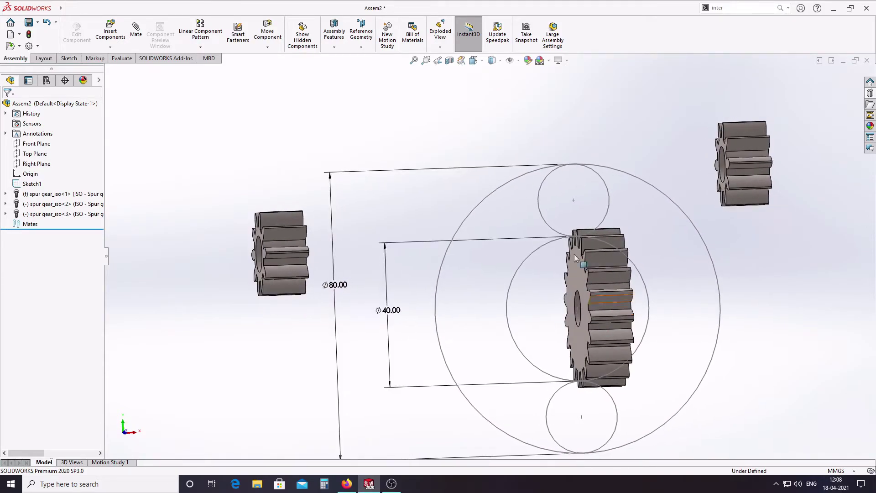
left_click(353, 49)
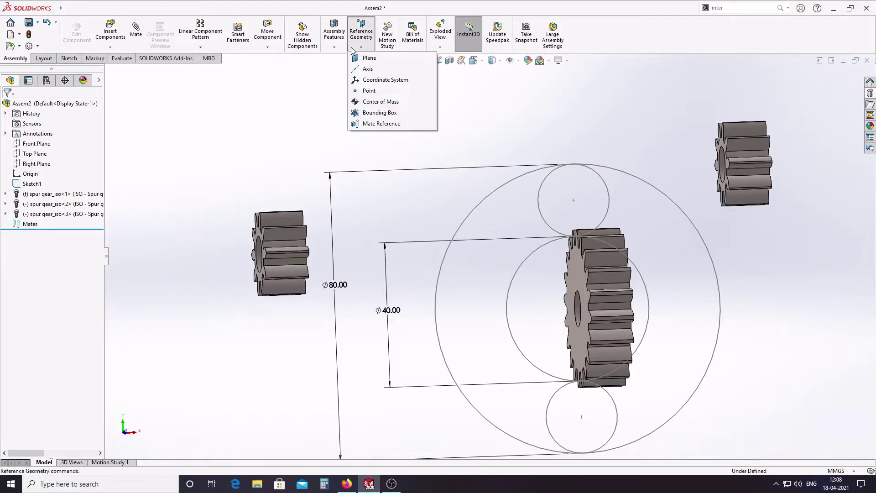
left_click(367, 68)
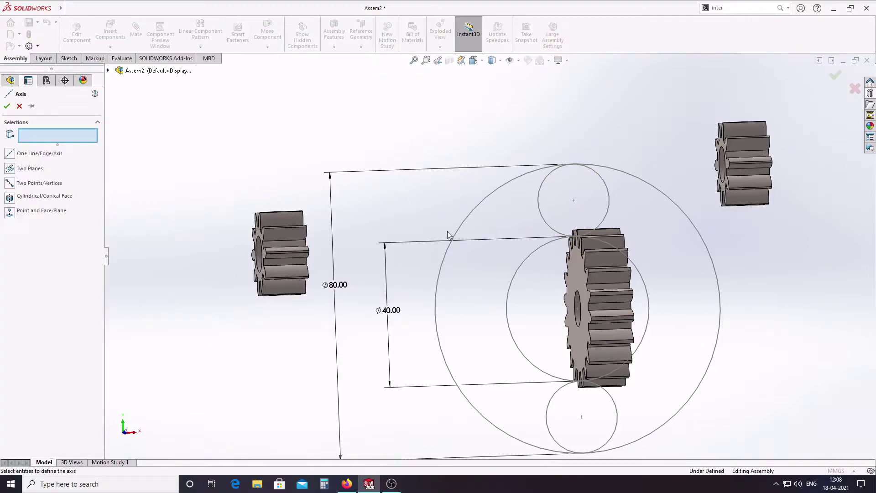
middle_click_drag(447, 235, 522, 222)
scroll(533, 213, "up", 3)
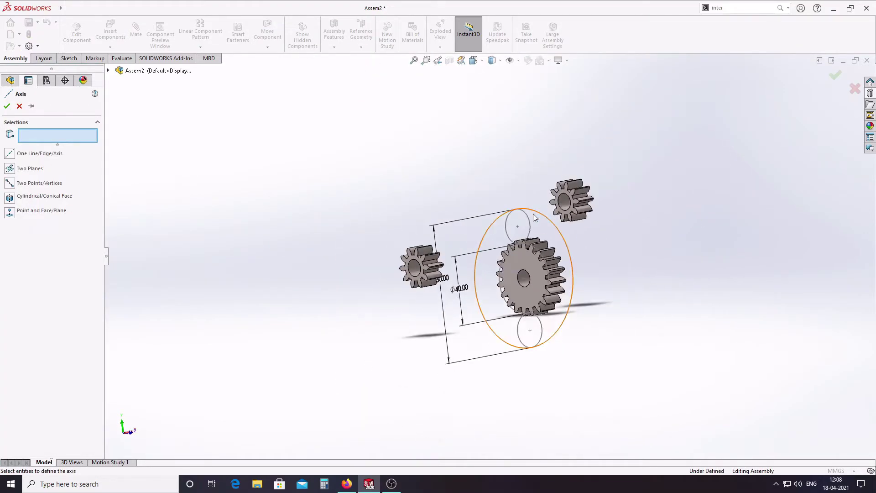
scroll(347, 95, "down", 2)
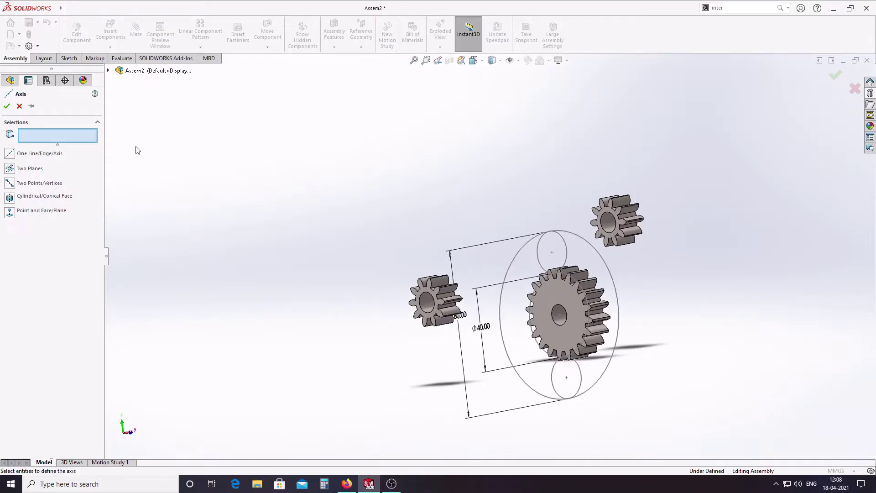
left_click(108, 71)
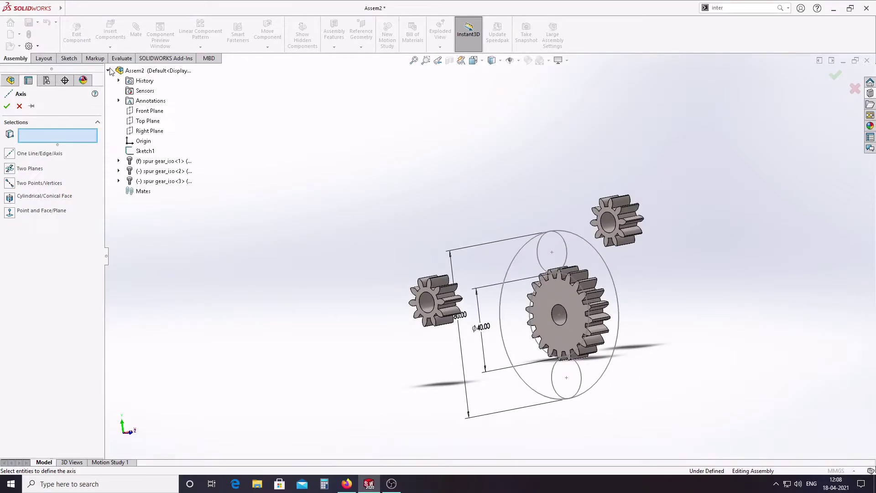
left_click(152, 114)
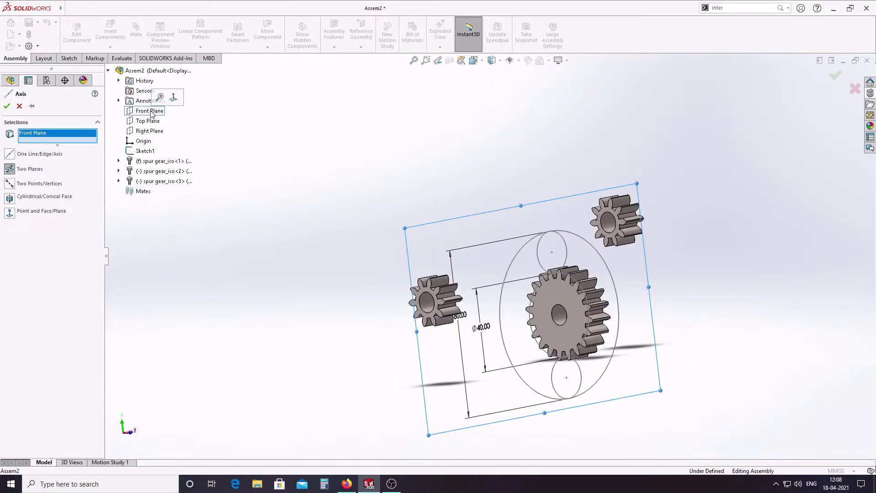
left_click(554, 253)
middle_click_drag(663, 318, 666, 299)
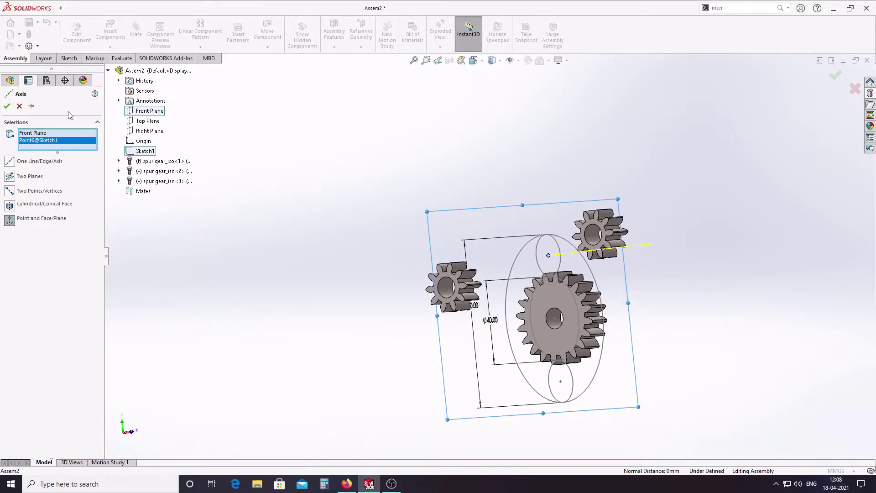
left_click(7, 106)
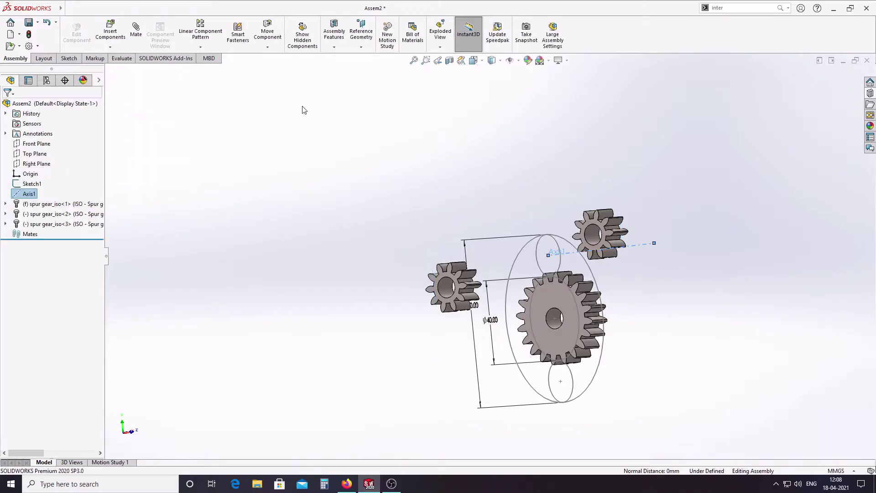
Add Axis2 and Axis3 normal to the Front Plane through the middle and bottom circle centres
left_click(361, 47)
left_click(379, 69)
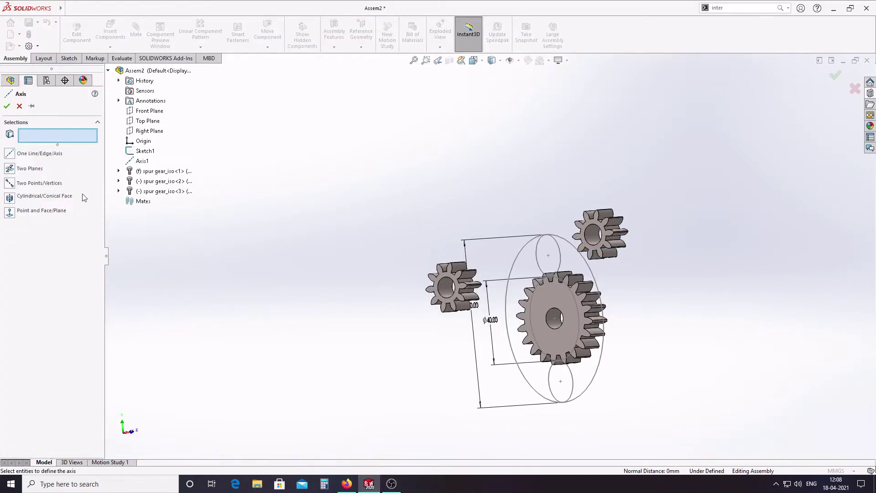
left_click(146, 111)
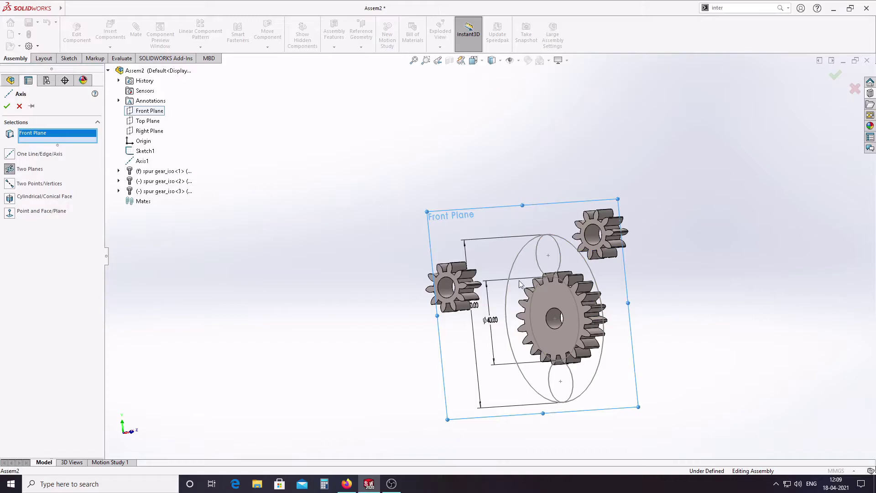
left_click(554, 318)
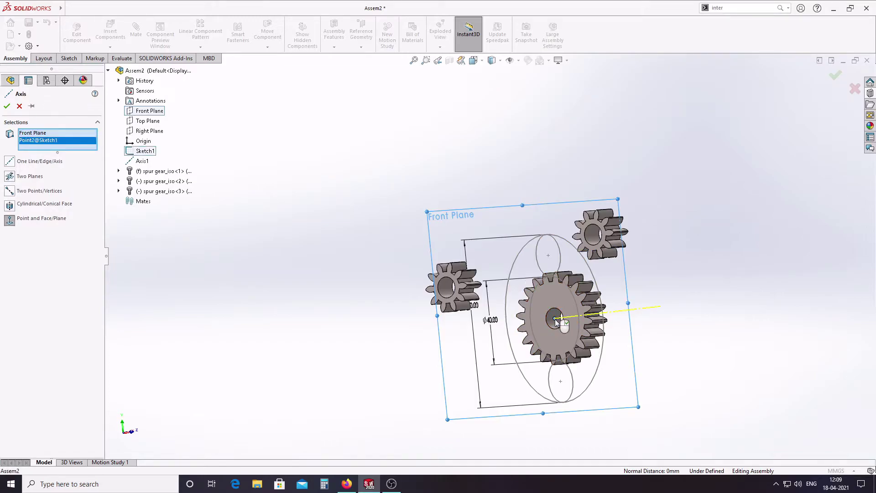
left_click(7, 105)
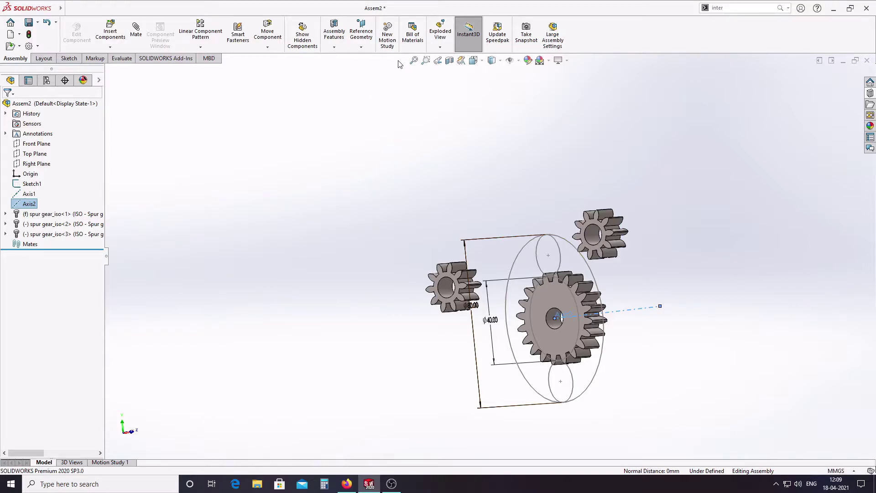
left_click(361, 47)
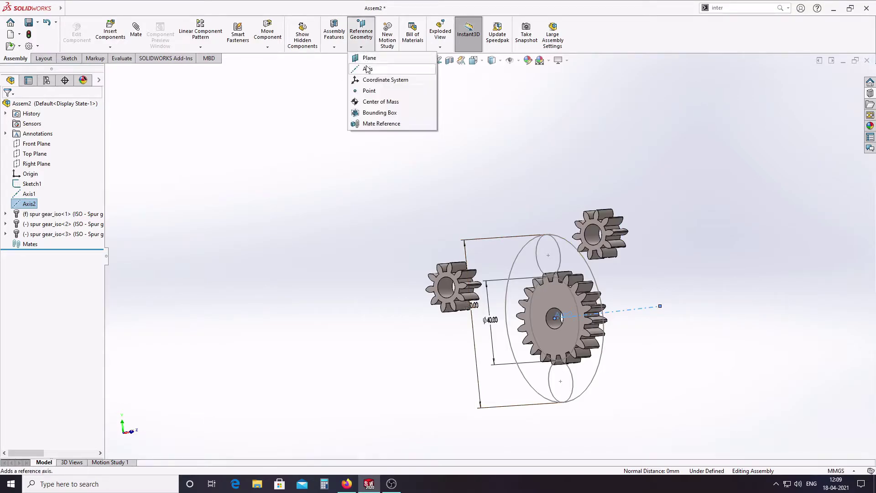
left_click(367, 69)
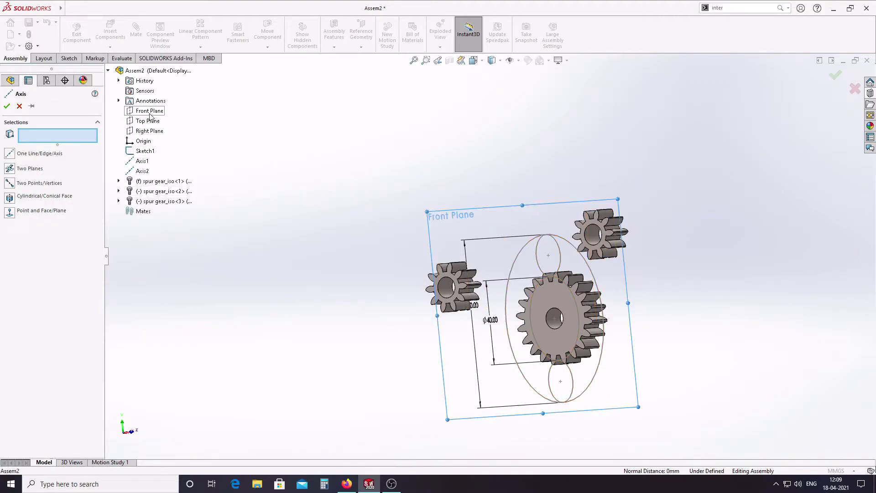
left_click(150, 111)
left_click(560, 382)
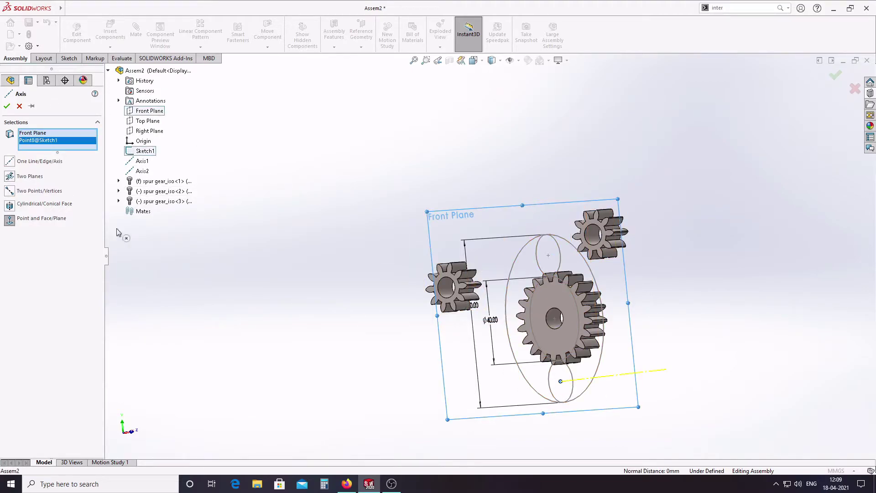
key("Return")
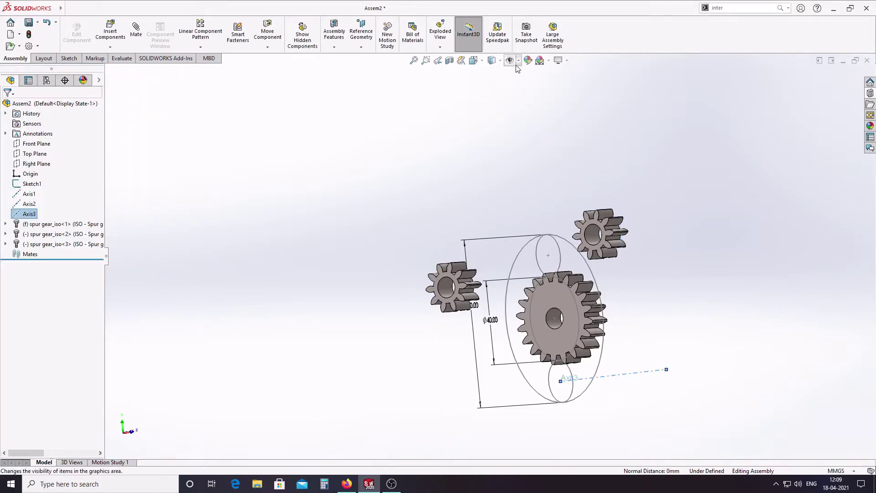
Turn on View Axes so the reference axes show in the model
left_click(518, 60)
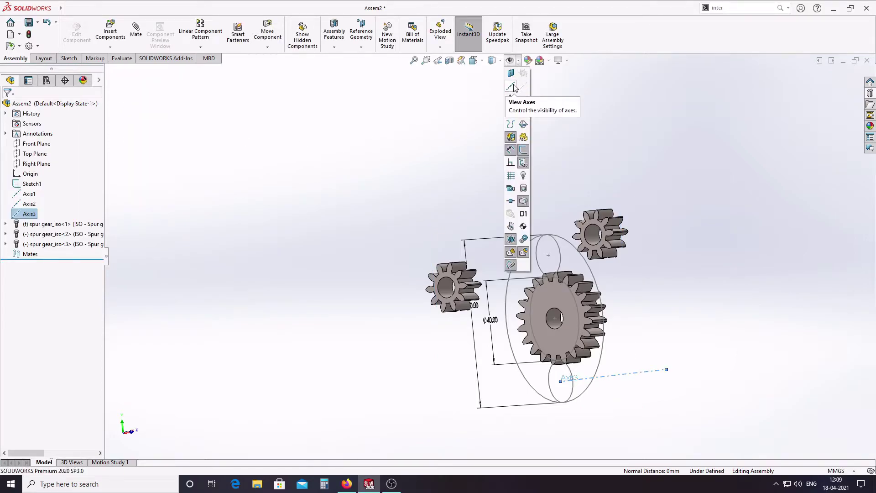
left_click(514, 87)
mouse_move(754, 277)
middle_mouse_down()
mouse_move(692, 295)
mouse_move(702, 303)
mouse_move(774, 289)
mouse_move(760, 288)
mouse_move(718, 332)
mouse_move(615, 352)
mouse_move(630, 360)
mouse_move(578, 342)
middle_mouse_up()
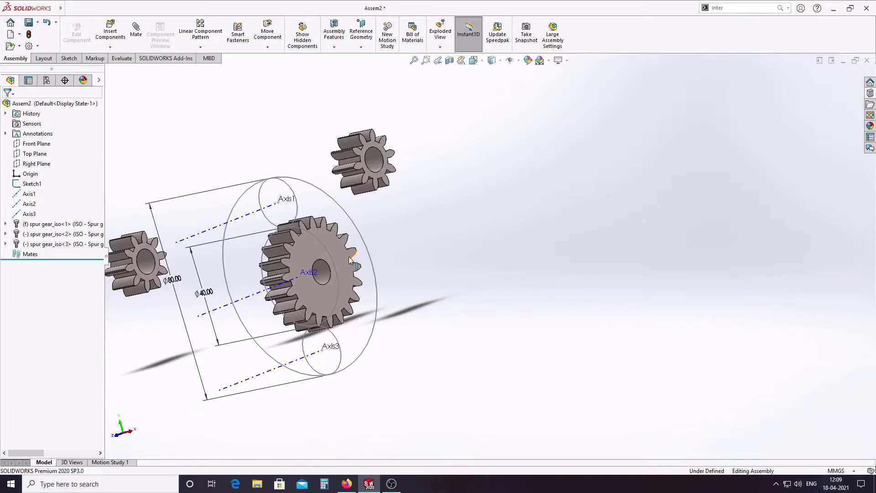
Change the middle gear from fixed to Float
left_click(330, 240)
right_click(329, 241)
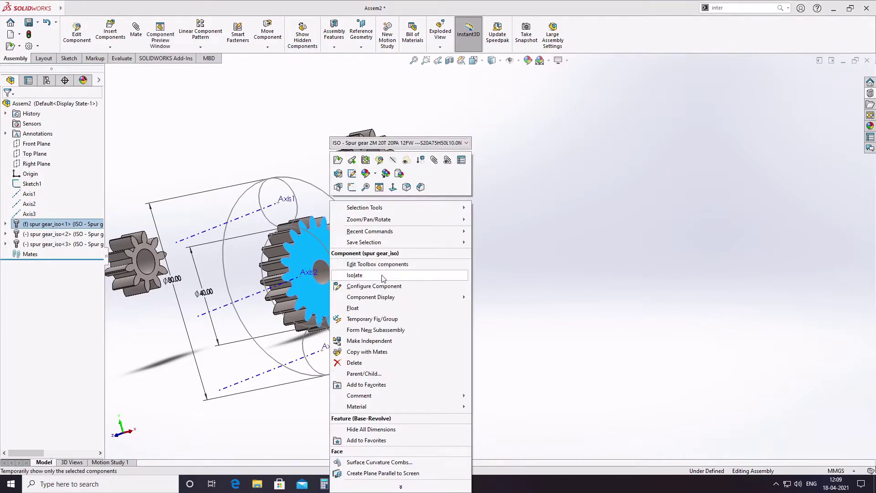
left_click(392, 308)
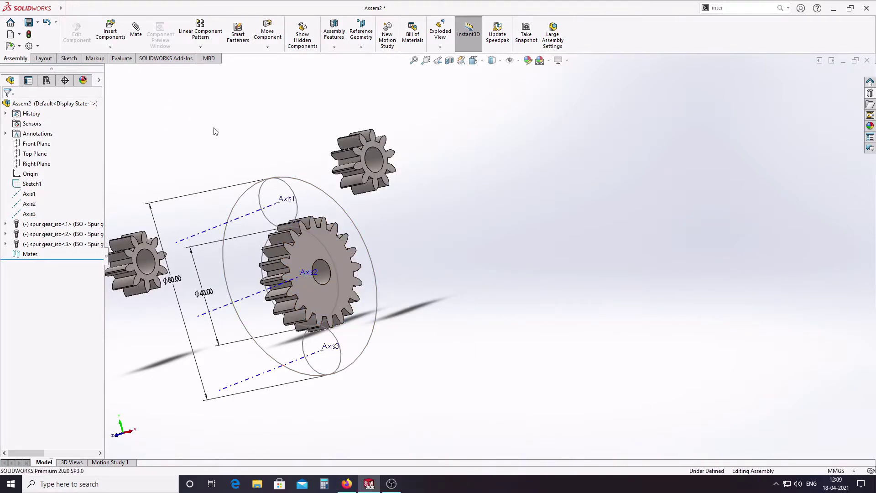
Mate the middle gear's front face coincident with the Front Plane
left_click(136, 30)
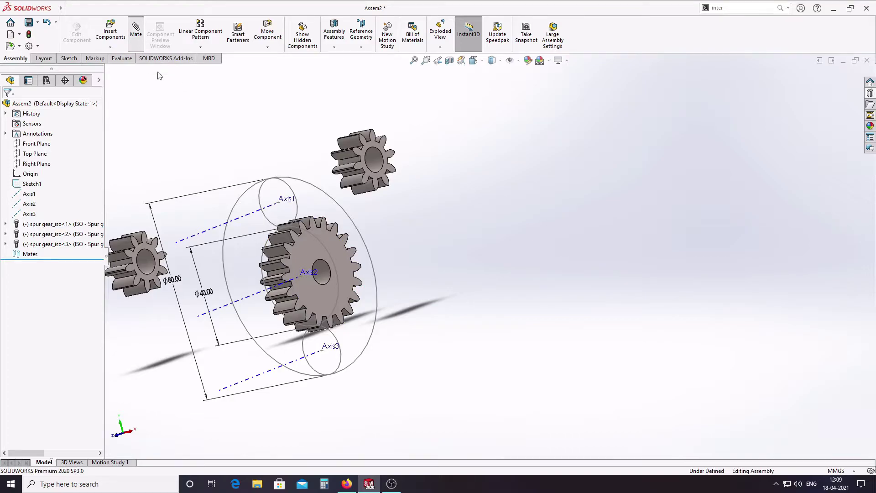
left_click(301, 258)
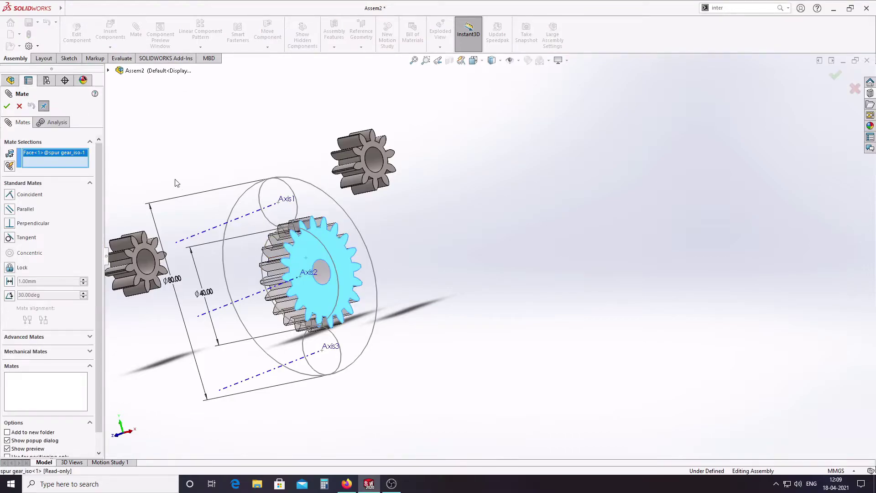
left_click(108, 70)
left_click(138, 113)
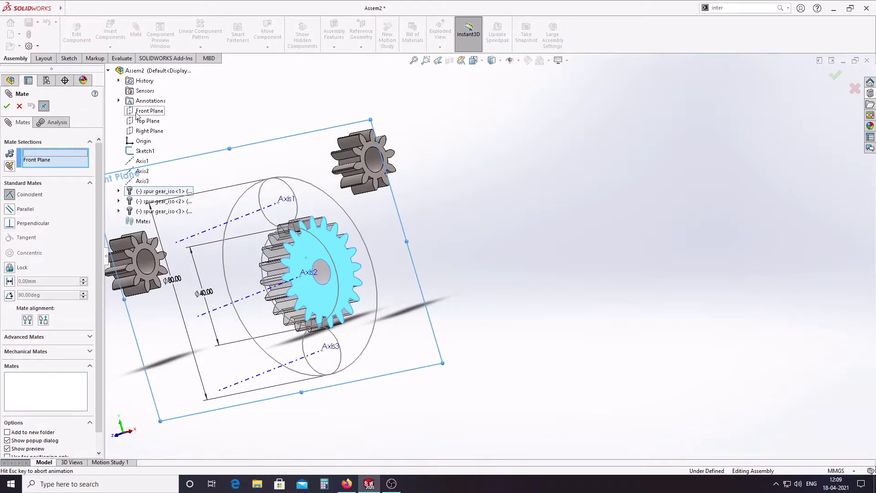
left_click(6, 107)
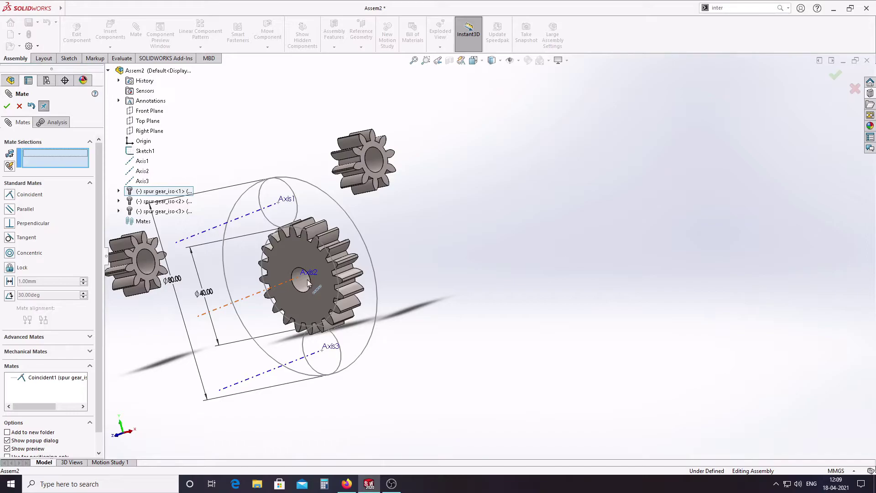
Mate the large gear's bore concentric with Axis2
mouse_move(327, 294)
middle_mouse_down()
mouse_move(334, 317)
mouse_move(390, 282)
middle_mouse_up()
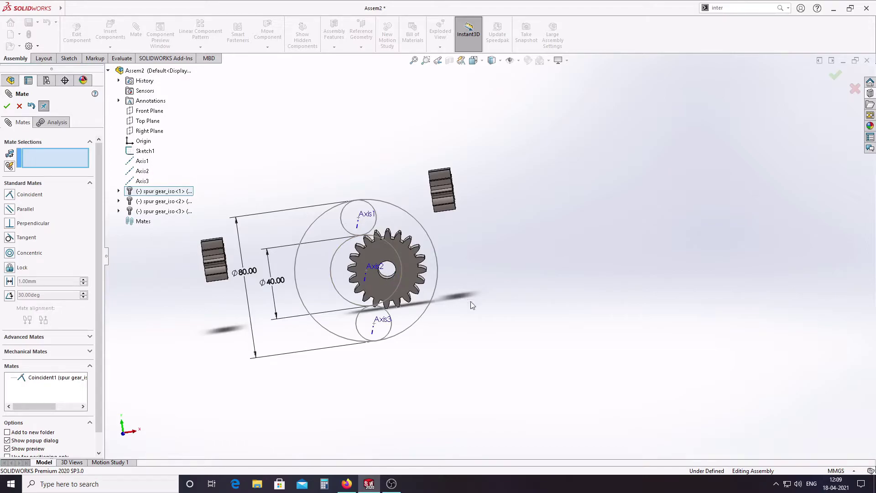
middle_click_drag(573, 319, 435, 328)
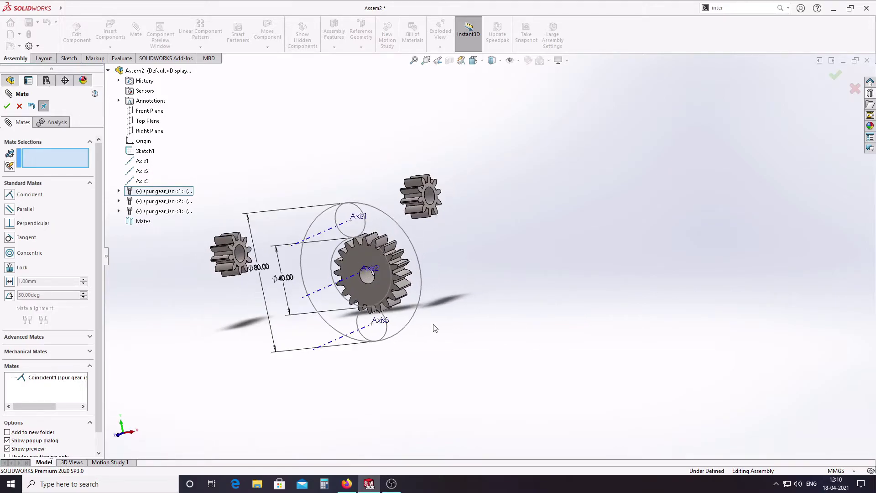
left_click(369, 274)
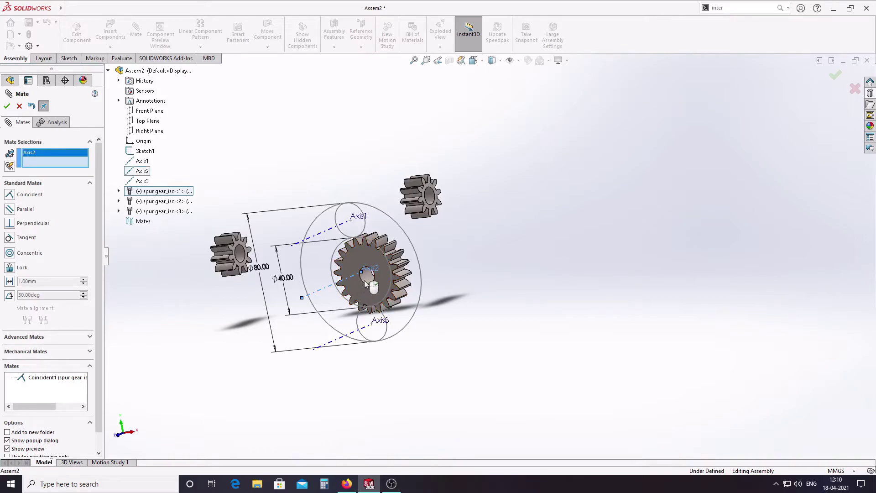
left_click(366, 282)
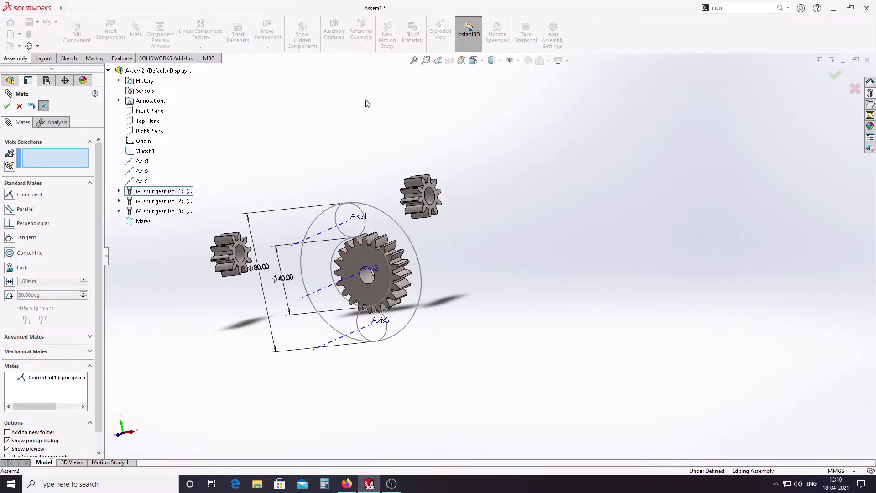
left_click(425, 60)
left_click_drag(264, 166, 445, 365)
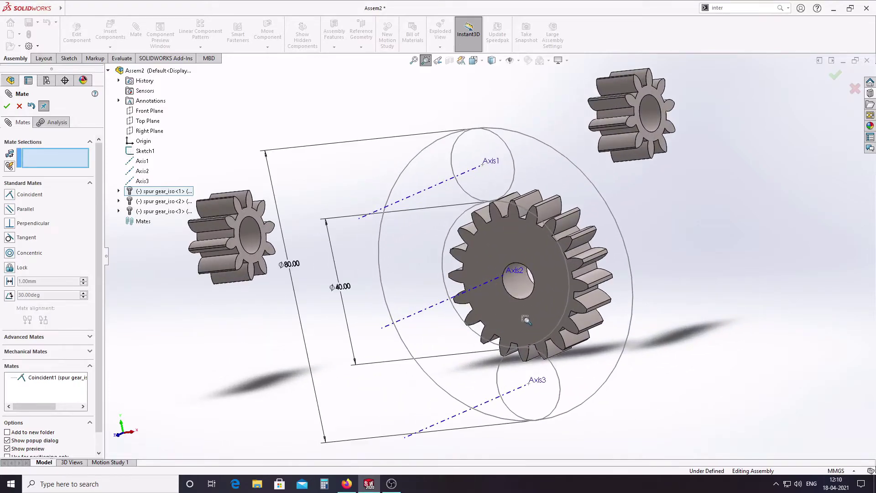
right_click(523, 295)
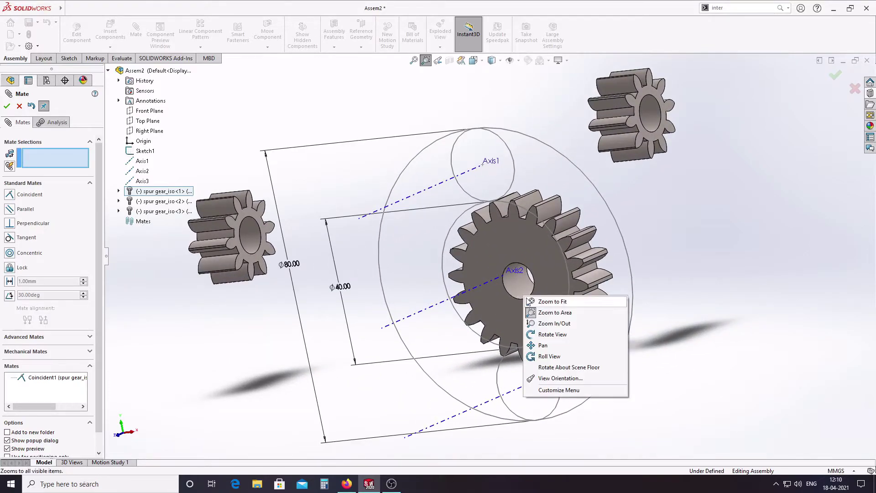
left_click(644, 273)
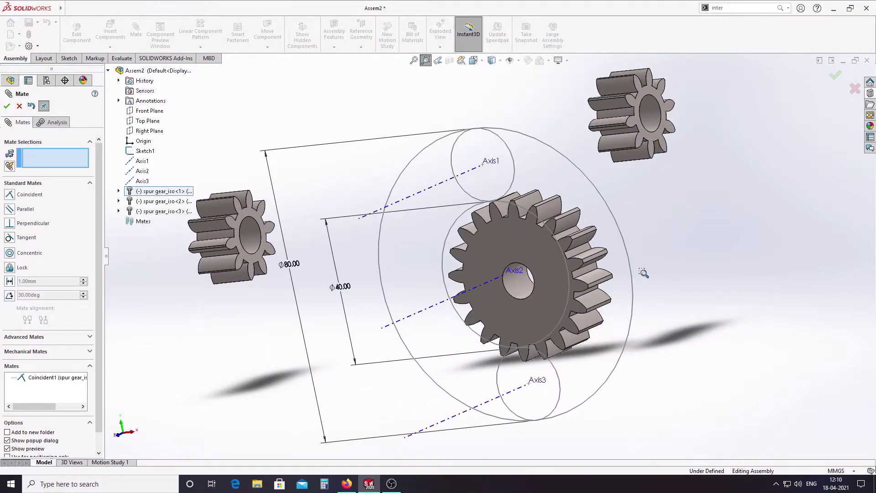
left_click(526, 295)
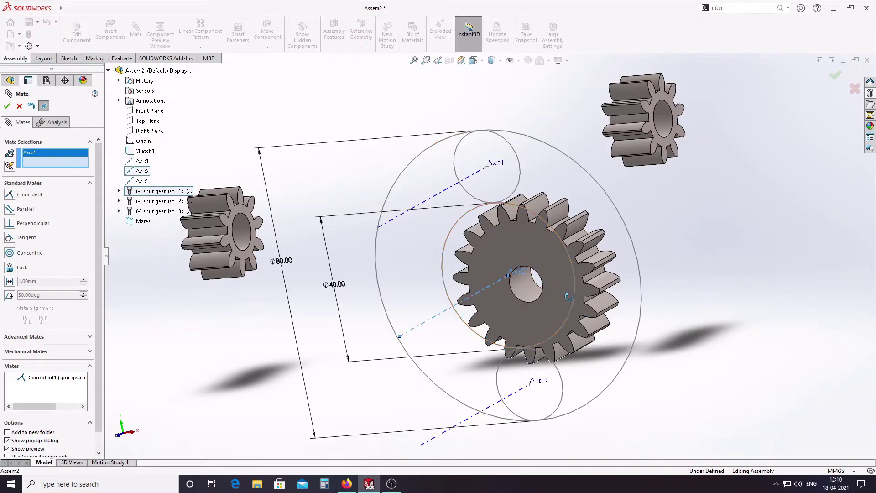
middle_click_drag(526, 295, 524, 247)
left_click(524, 247)
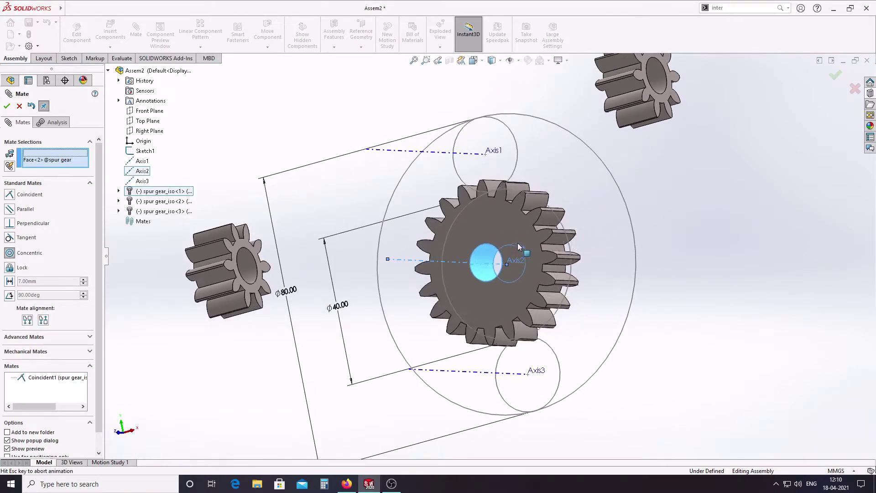
left_click(7, 106)
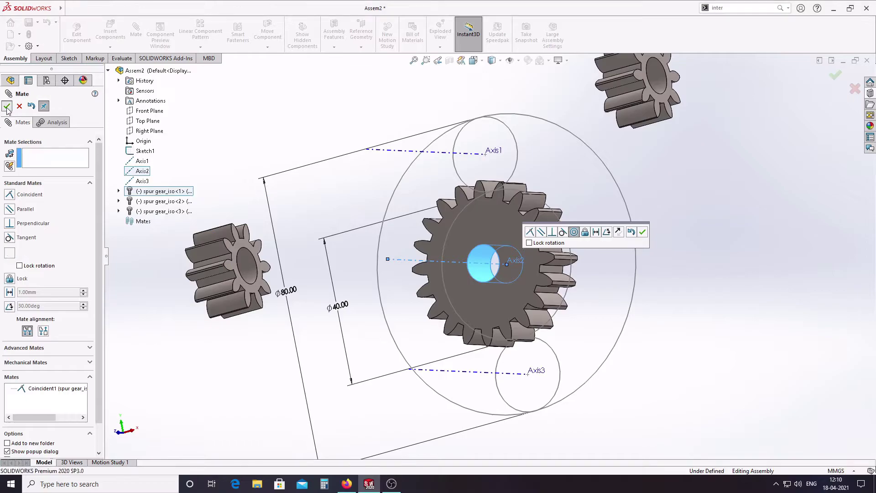
Mate the top small gear flush with the Front Plane and concentric with Axis1
mouse_move(613, 252)
middle_mouse_down()
mouse_move(624, 269)
mouse_move(570, 281)
middle_mouse_up()
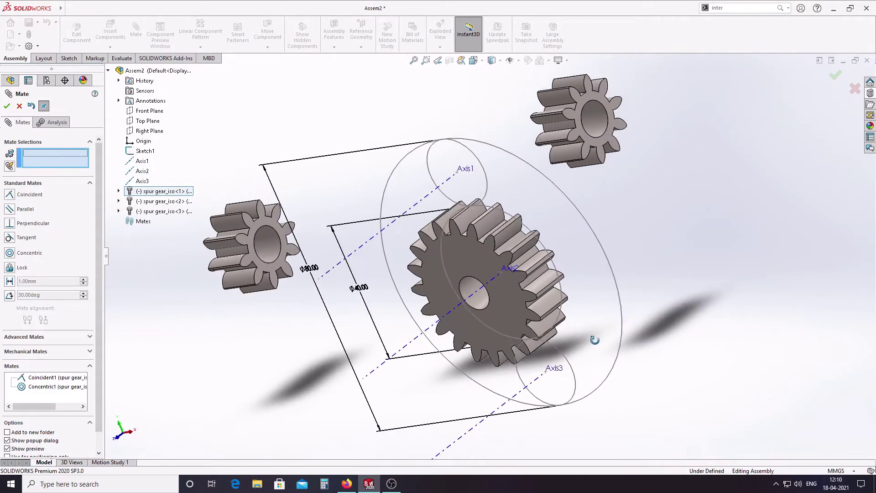
left_click(556, 171)
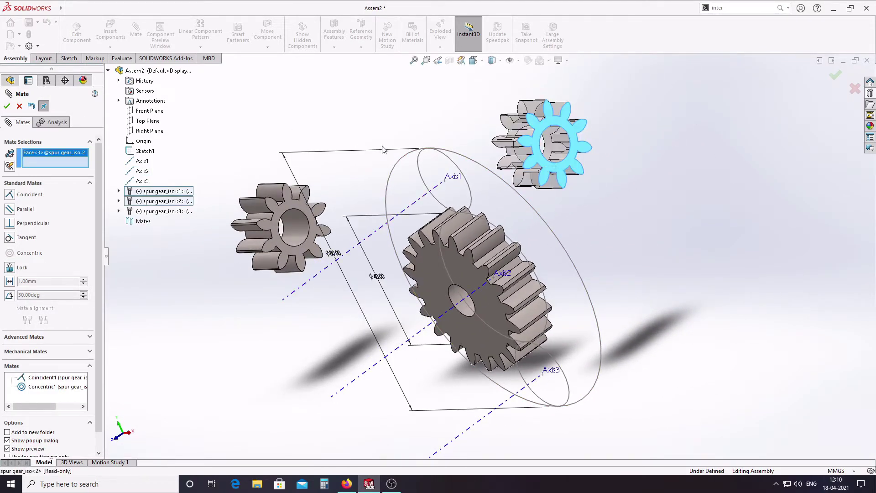
left_click(149, 112)
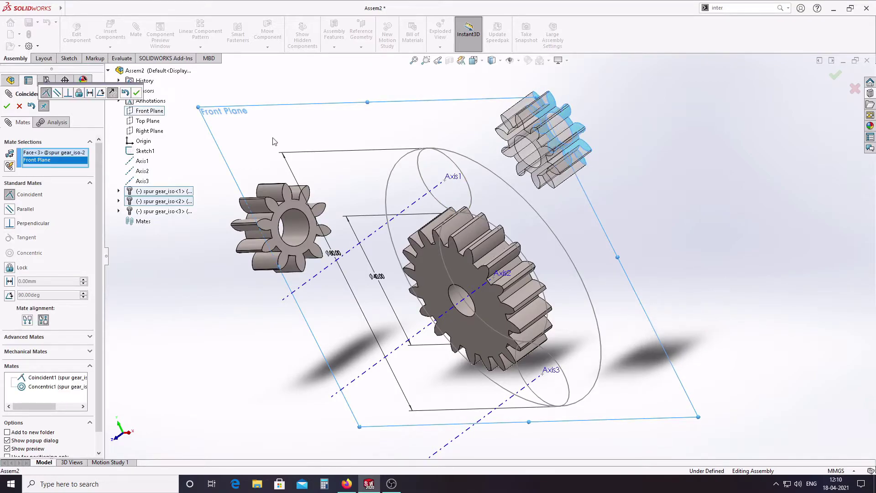
left_click(6, 106)
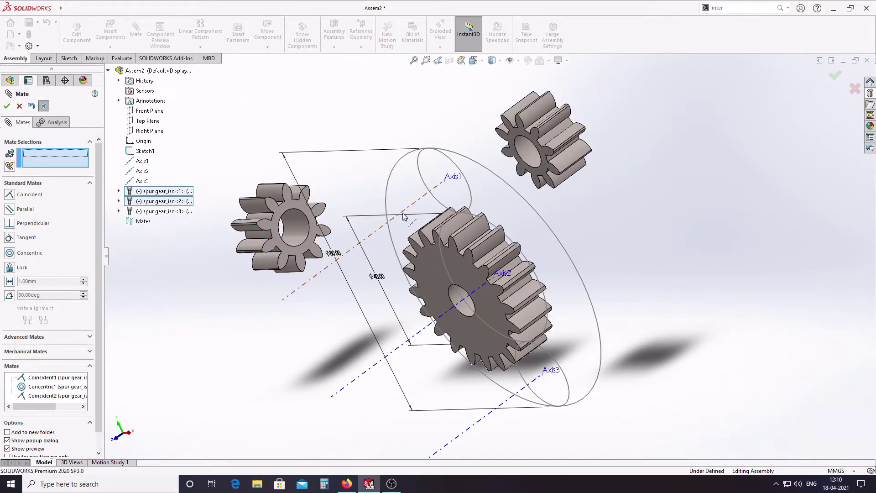
left_click(408, 208)
left_click(531, 160)
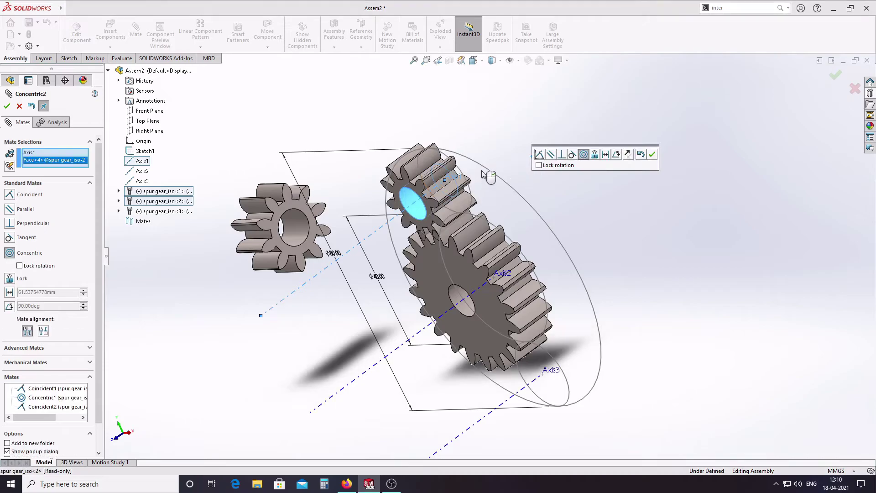
left_click(7, 106)
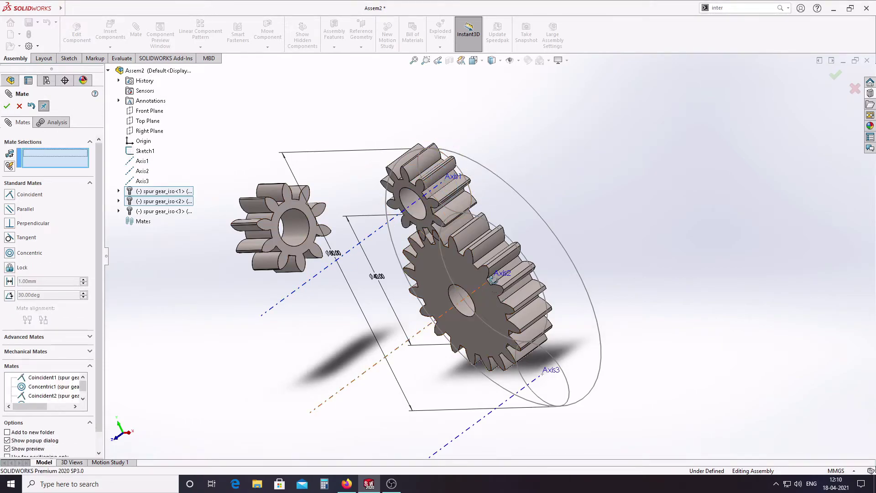
Mate the third gear flush with the Front Plane and concentric with Axis3
middle_click_drag(461, 281, 485, 259)
left_click(275, 271)
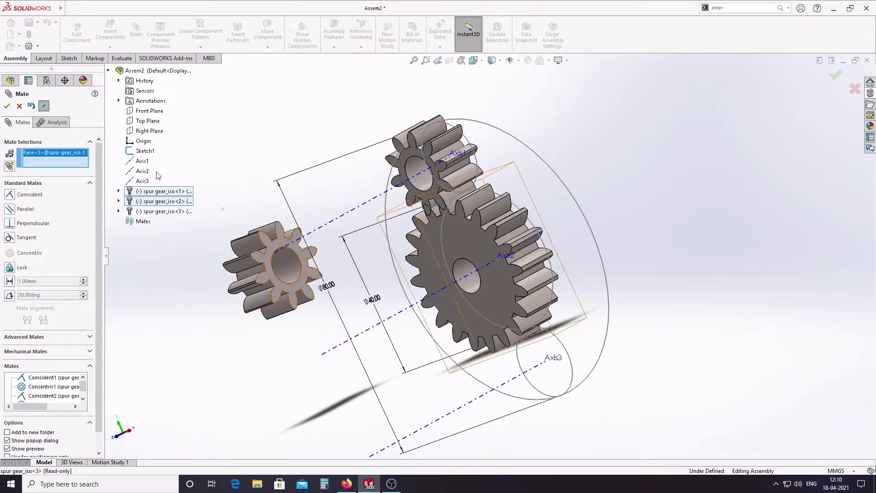
left_click(143, 112)
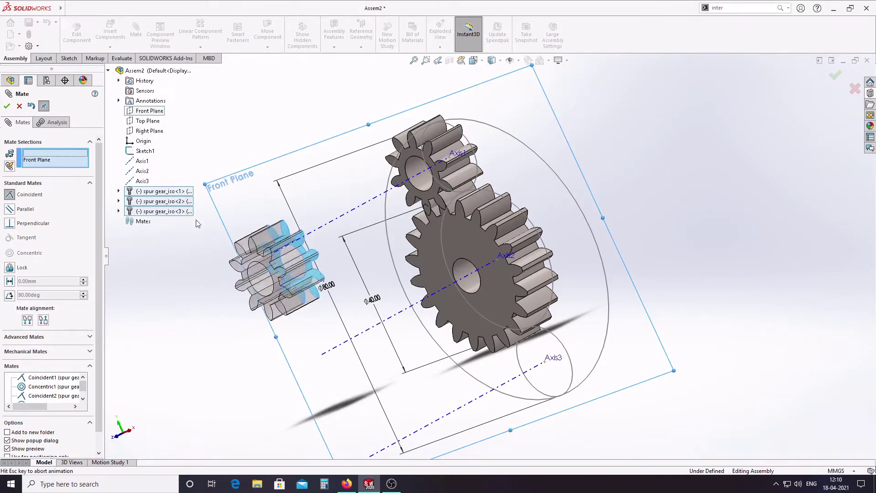
left_click(7, 105)
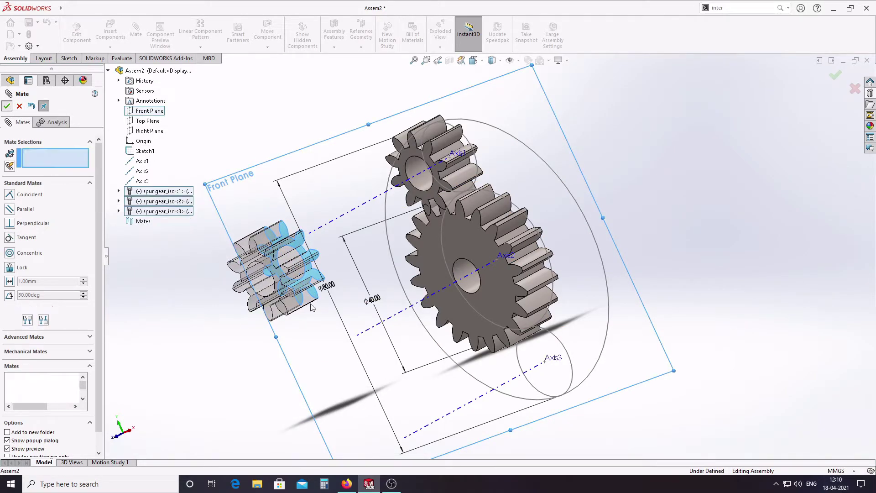
left_click(263, 291)
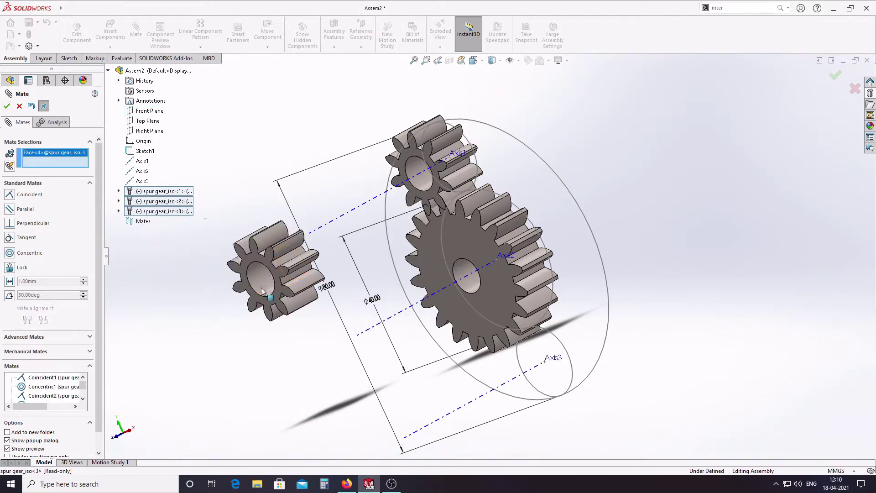
left_click(488, 395)
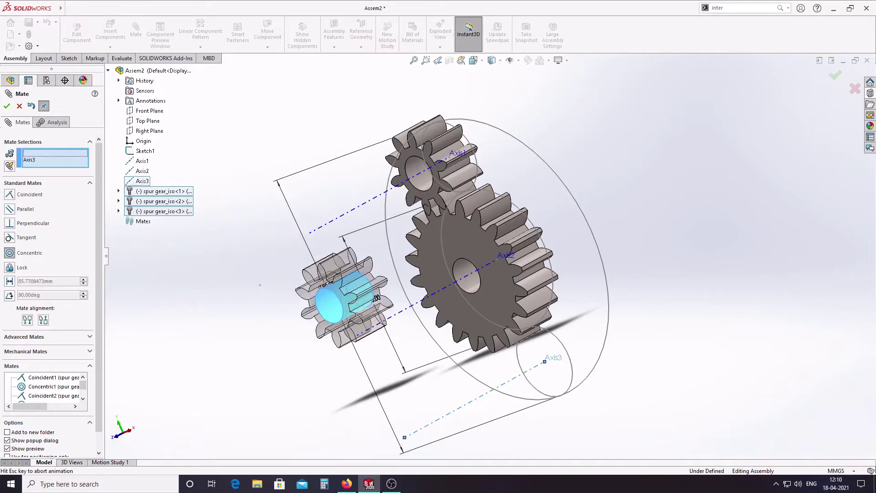
left_click(6, 106)
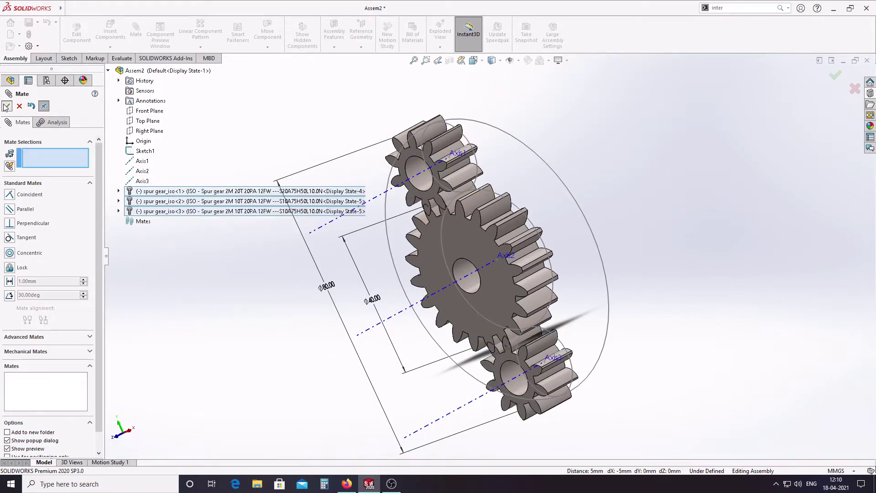
left_click(7, 106)
Switch to the Front view and hide the Ø80.00 and Ø40.00 reference dimensions via Annotations
mouse_move(543, 319)
middle_mouse_down()
mouse_move(590, 278)
mouse_move(649, 340)
mouse_move(622, 317)
middle_mouse_up()
key("ctrl+1")
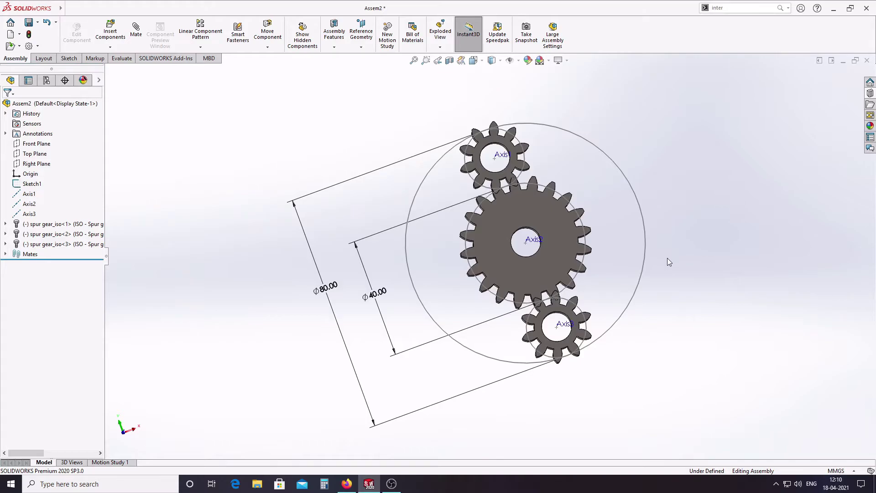
left_click(519, 160)
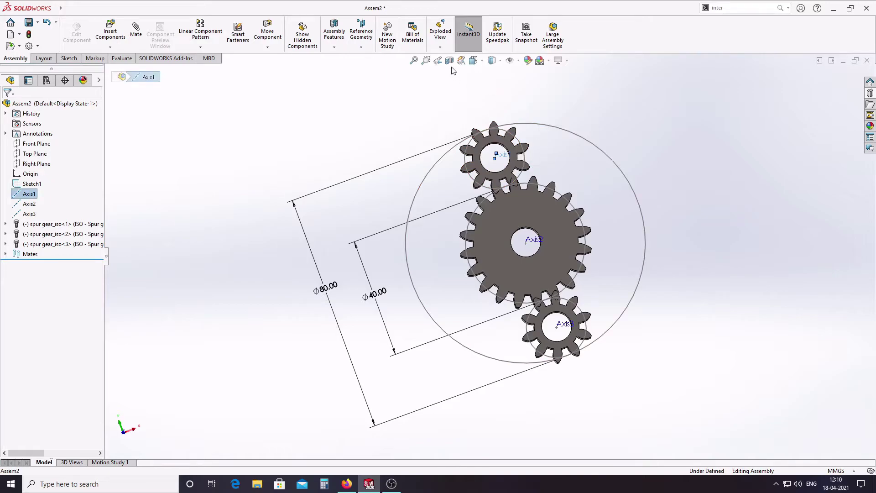
left_click(474, 60)
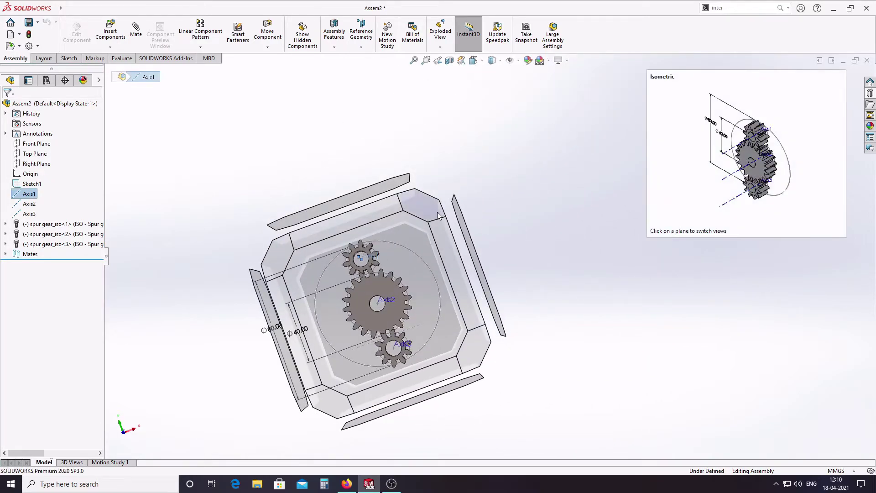
left_click(413, 234)
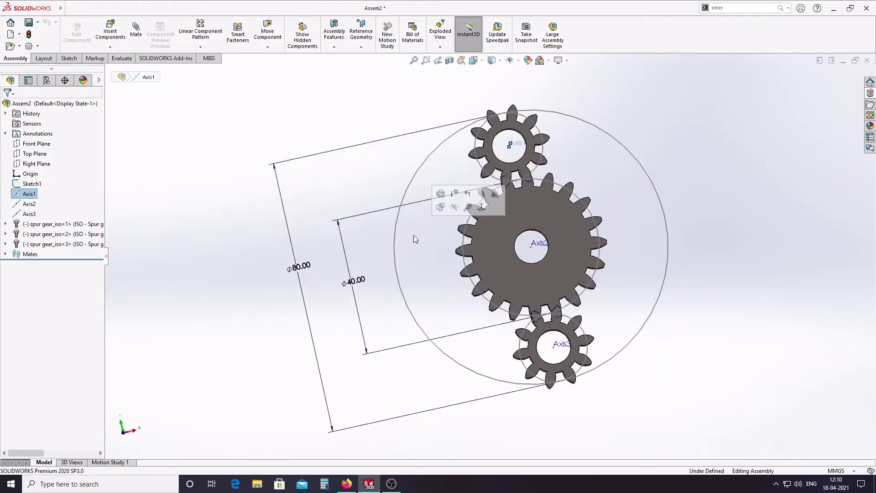
right_click(32, 133)
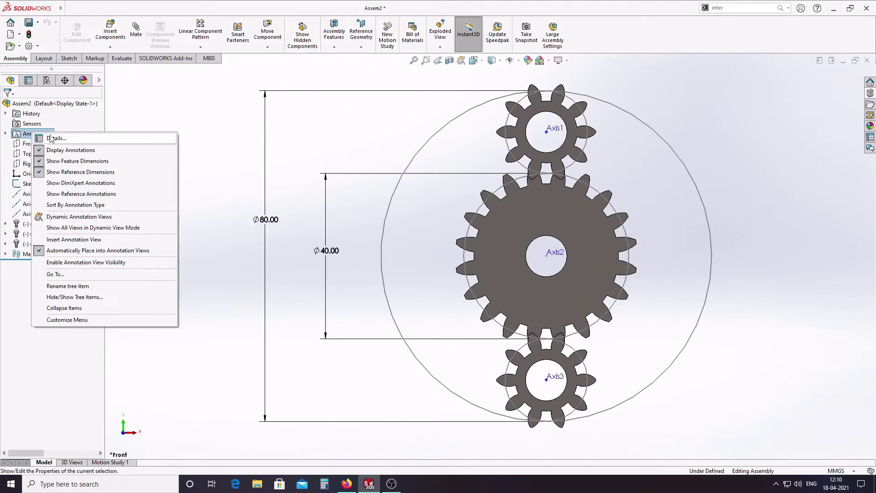
left_click(60, 172)
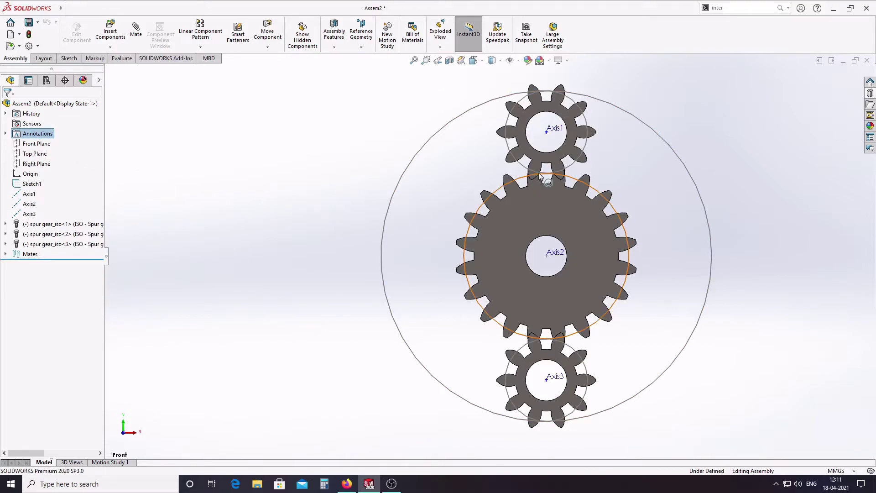
Drag-rotate the top and bottom planet gears so their teeth mesh with the sun gear
left_click(588, 130)
left_click_drag(594, 136, 578, 99)
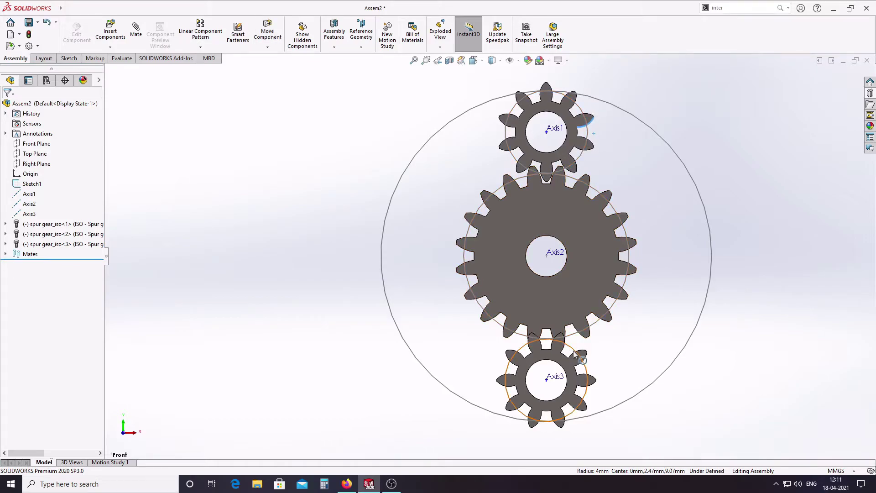
left_click(597, 367)
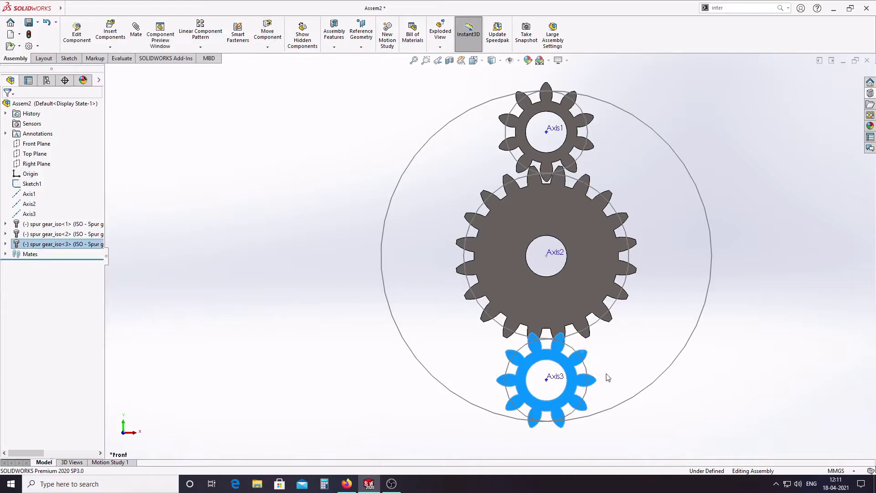
mouse_move(606, 377)
left_mouse_down()
mouse_move(594, 387)
mouse_move(597, 405)
left_mouse_up()
left_click(595, 386)
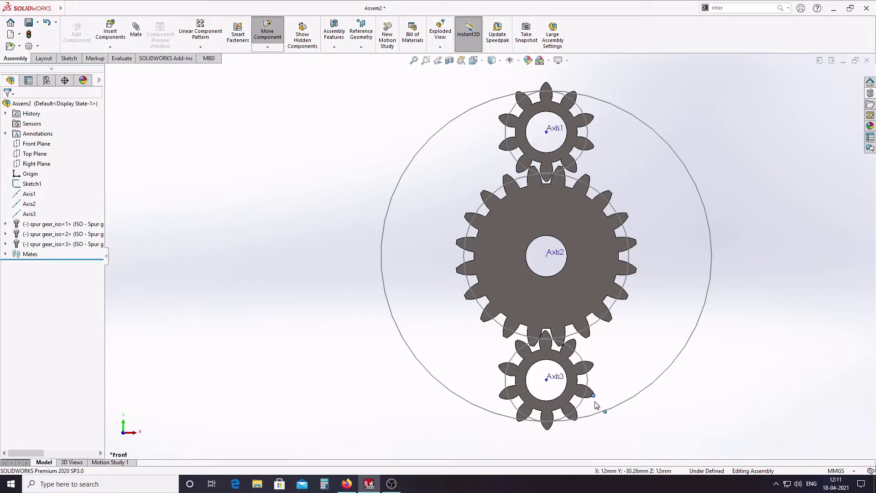
key("Escape")
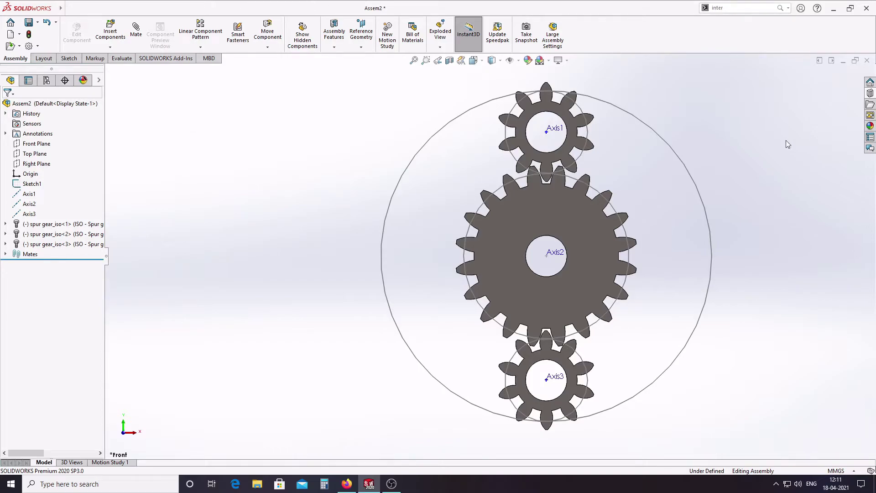
Drag an Internal Spur Gear from the Toolbox gear library into the assembly
left_click(870, 93)
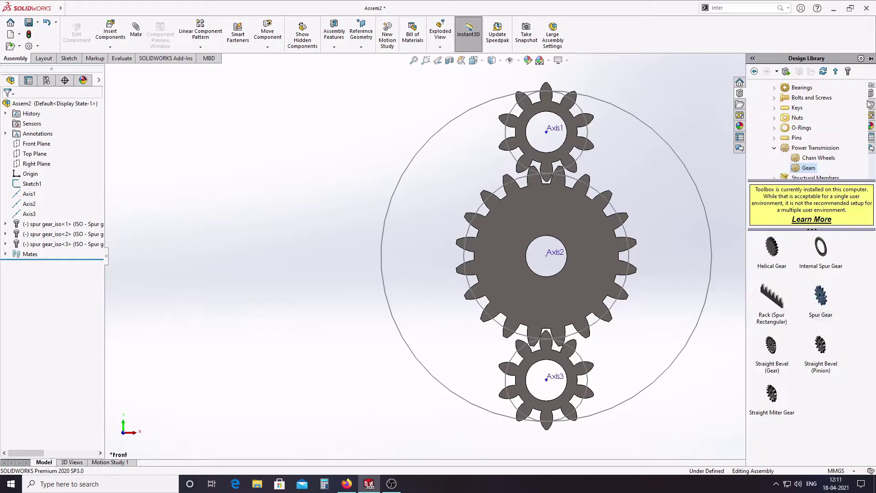
left_click(818, 250)
left_click_drag(819, 253, 357, 211)
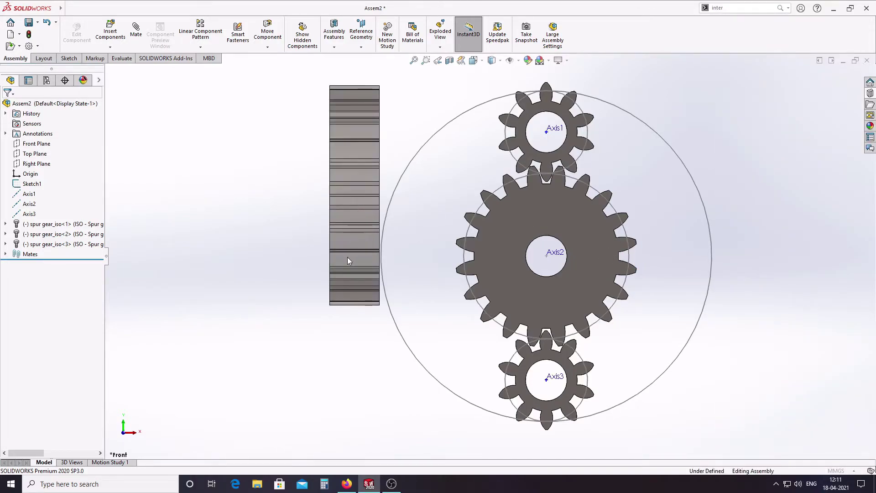
left_click_drag(347, 259, 348, 291)
middle_click_drag(372, 309, 329, 304)
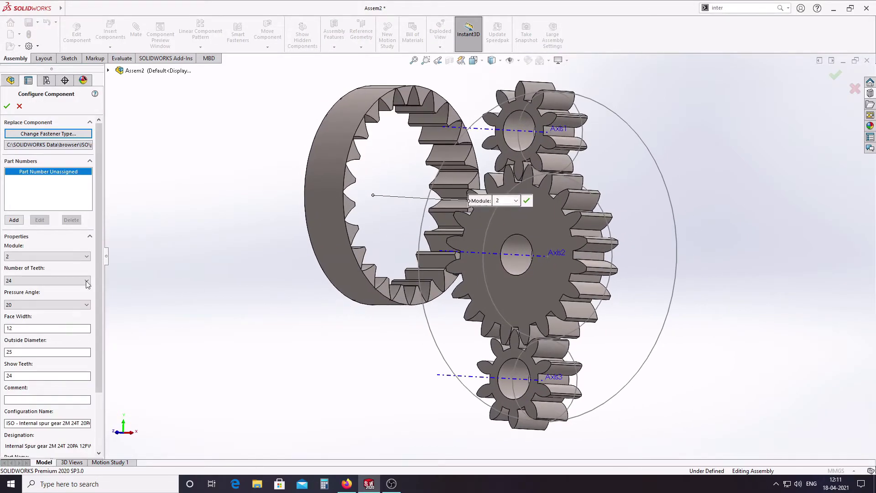
Give the internal gear 40 teeth and place a single copy in the assembly
left_click(44, 281)
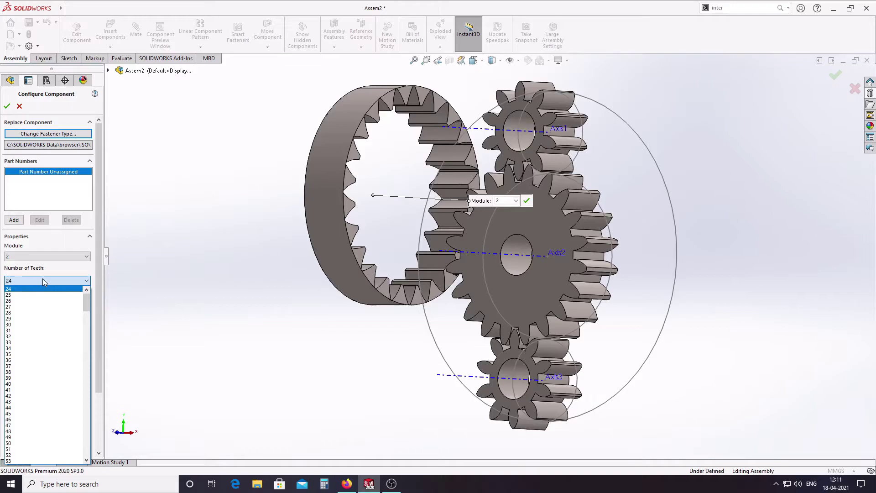
left_click(25, 384)
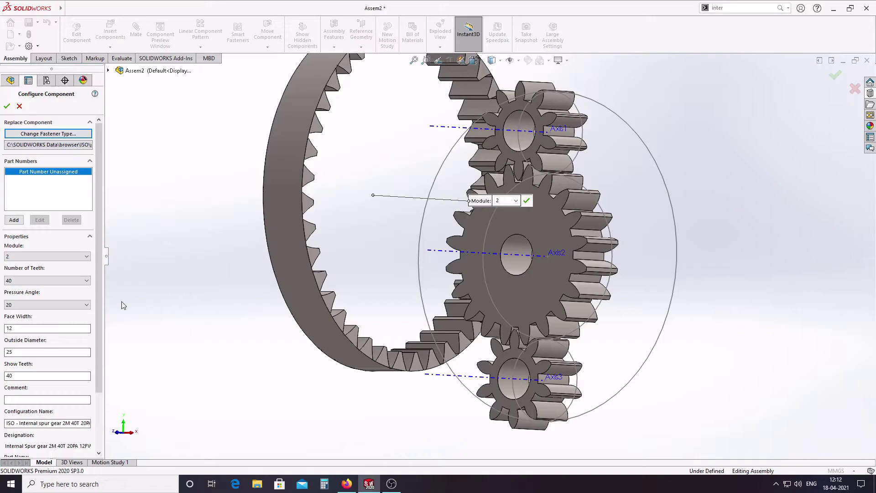
left_click_drag(18, 351, 2, 351)
left_click_drag(98, 299, 99, 341)
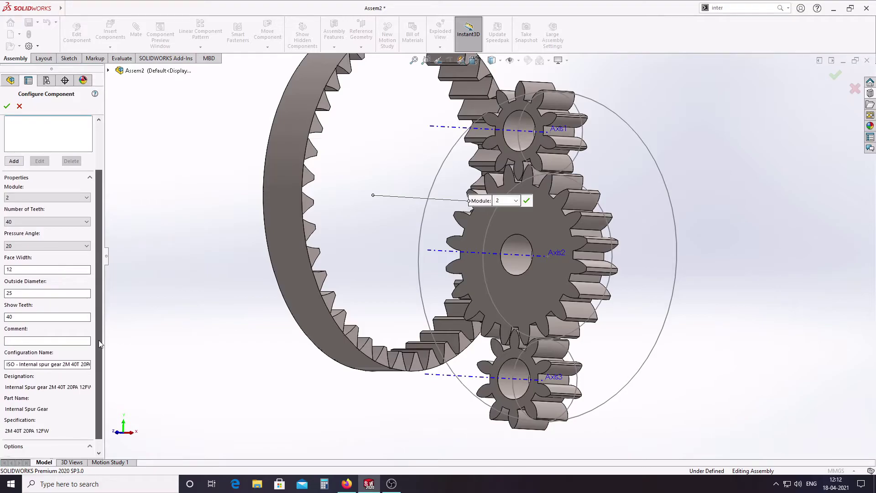
left_click(6, 106)
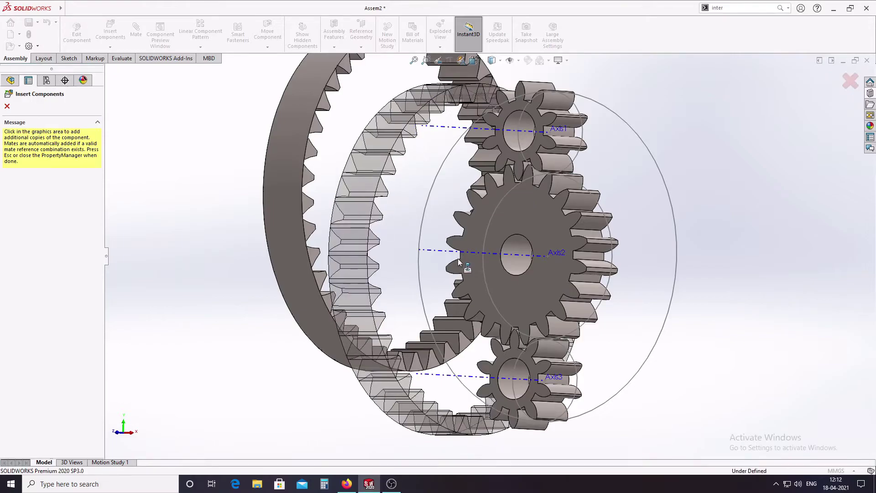
left_click(6, 106)
Mate the ring gear's side face coincident with the Front Plane
middle_click_drag(190, 223, 231, 214)
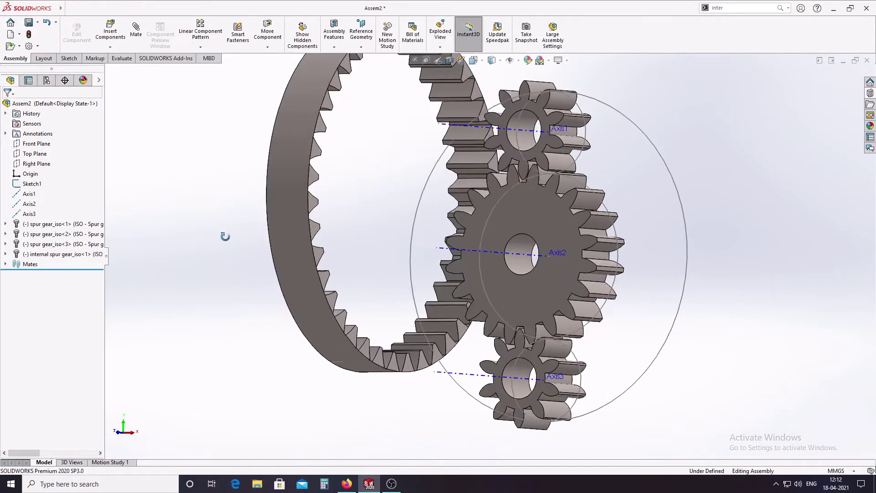
left_click(142, 44)
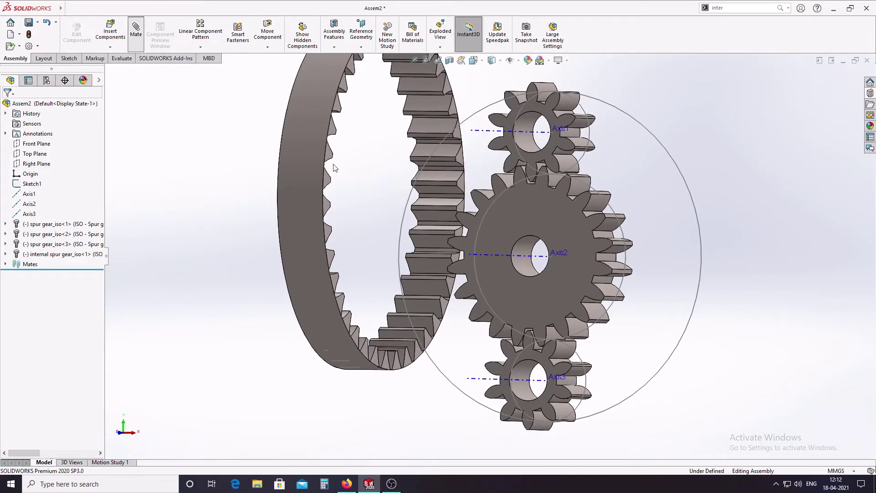
middle_click_drag(338, 187, 306, 157)
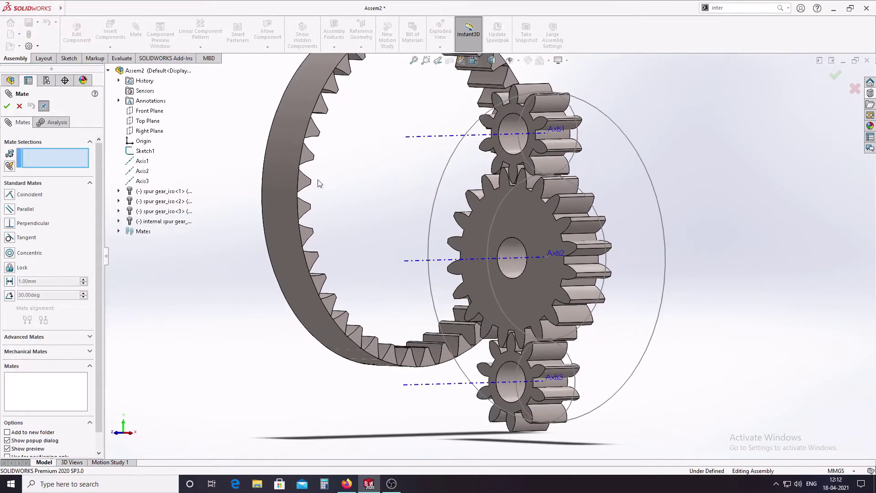
left_click(306, 157)
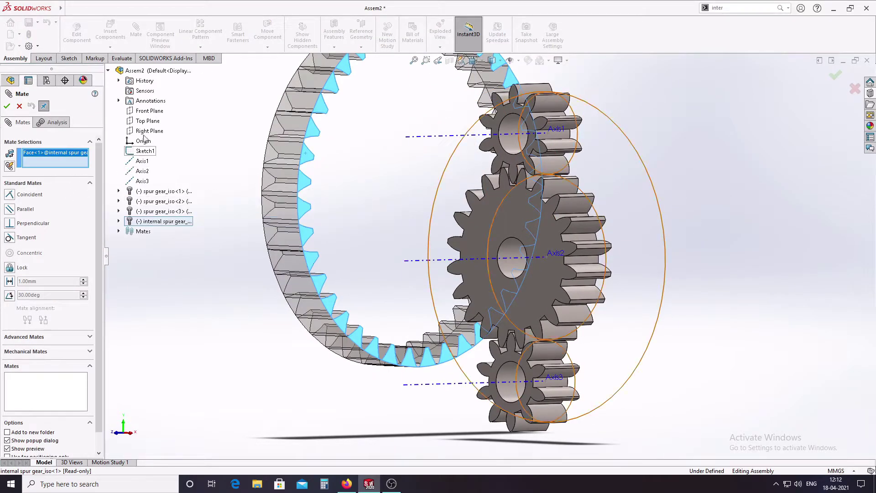
left_click(149, 110)
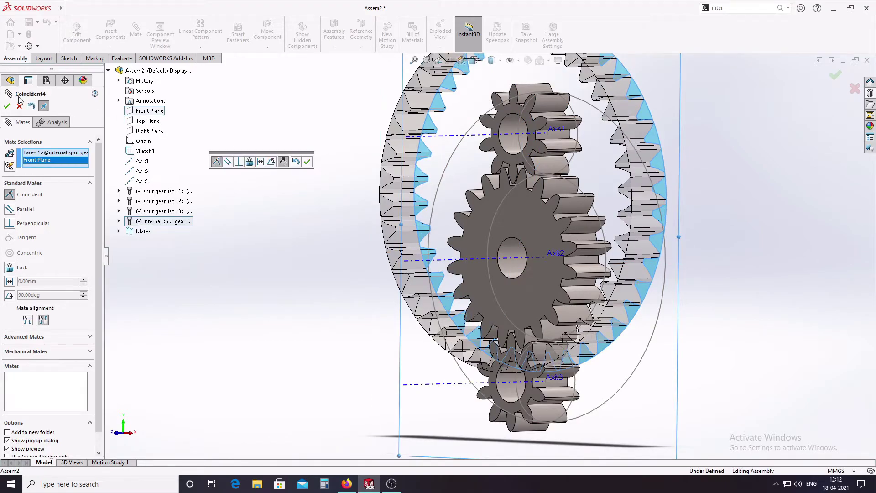
left_click(7, 107)
Mate the ring gear's rim concentric with Axis2
middle_click_drag(500, 256, 434, 181)
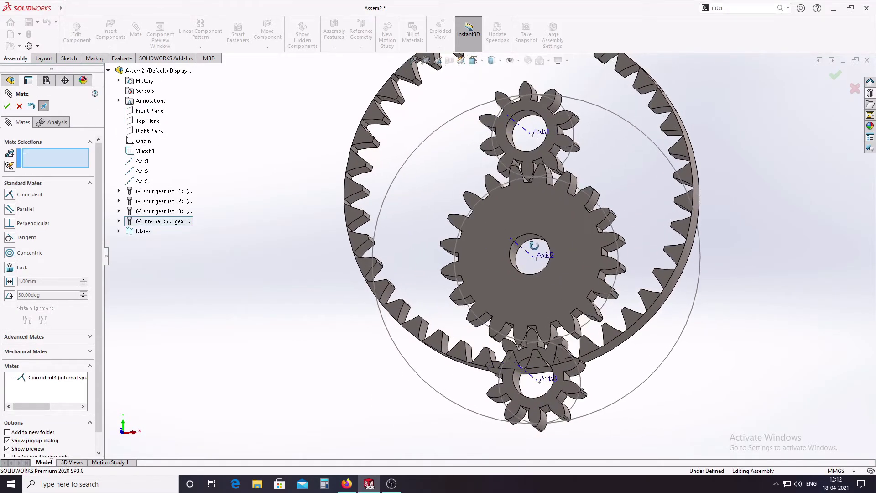
left_click(401, 128)
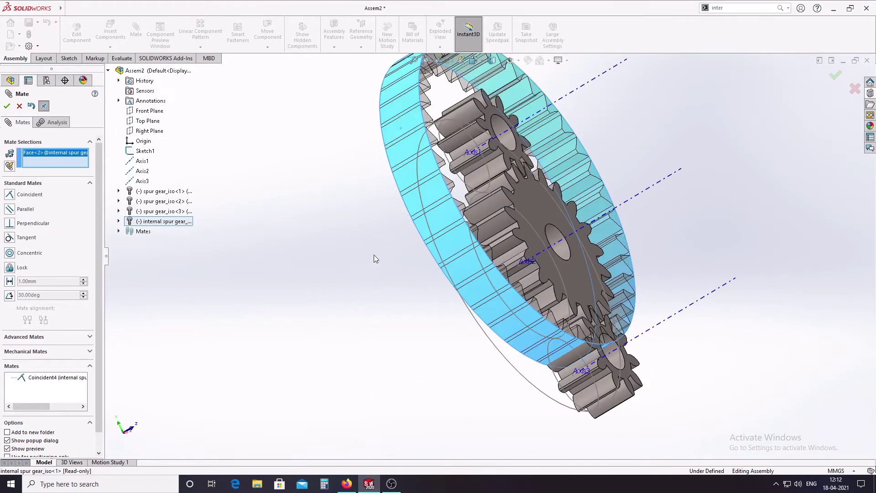
middle_click_drag(374, 255, 551, 248)
left_click(550, 249)
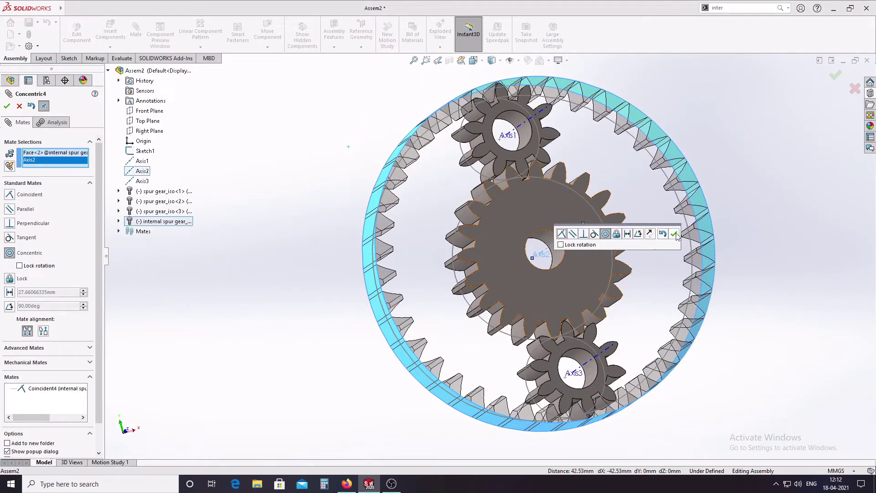
left_click(674, 234)
key("Return")
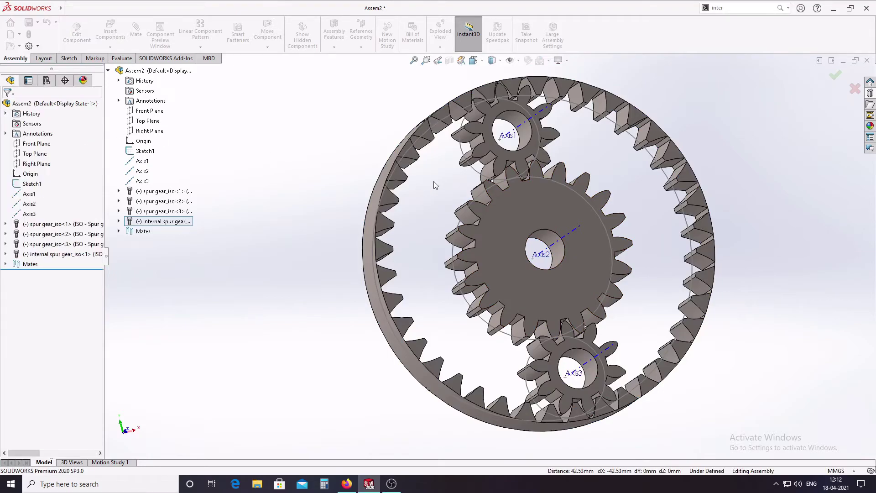
Run Interference Detection on the whole assembly from a front view
mouse_move(434, 185)
middle_mouse_down()
mouse_move(503, 292)
mouse_move(465, 291)
mouse_move(612, 251)
mouse_move(682, 219)
middle_mouse_up()
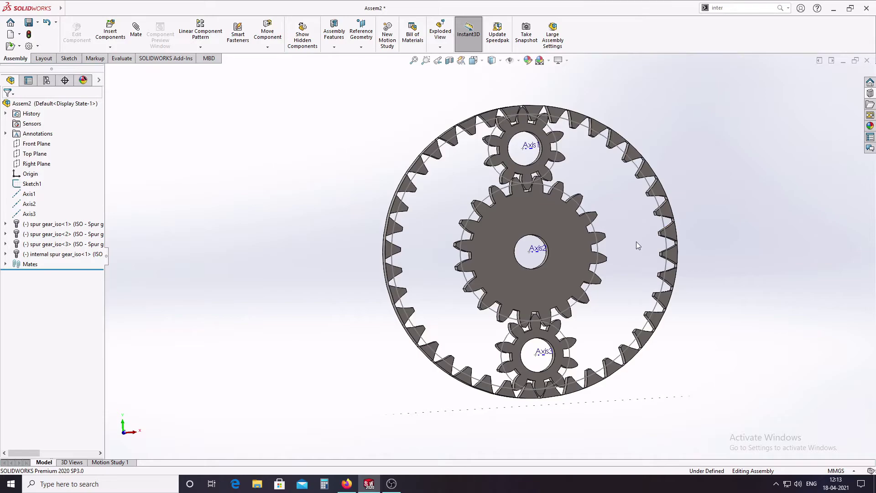
middle_click_drag(549, 218, 557, 214)
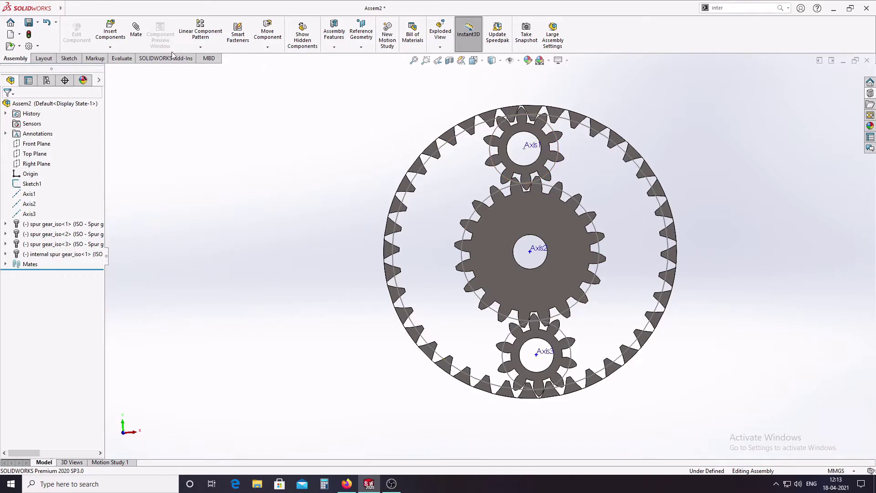
left_click(118, 59)
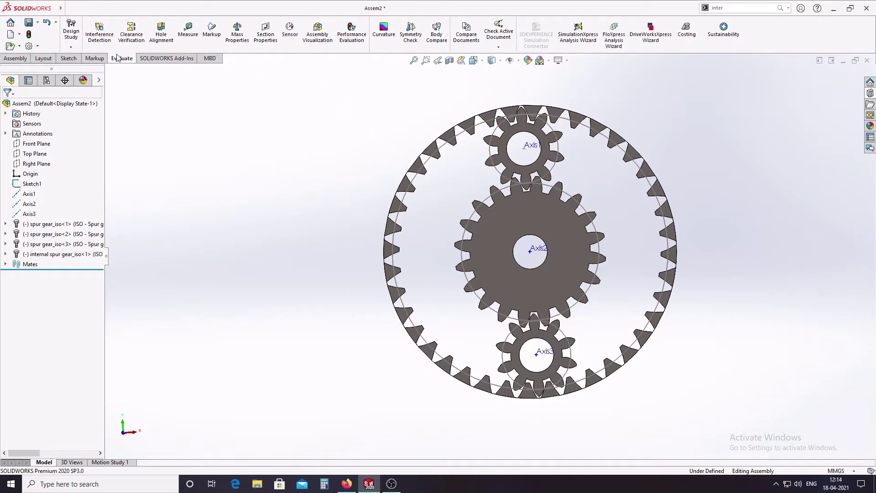
left_click(100, 35)
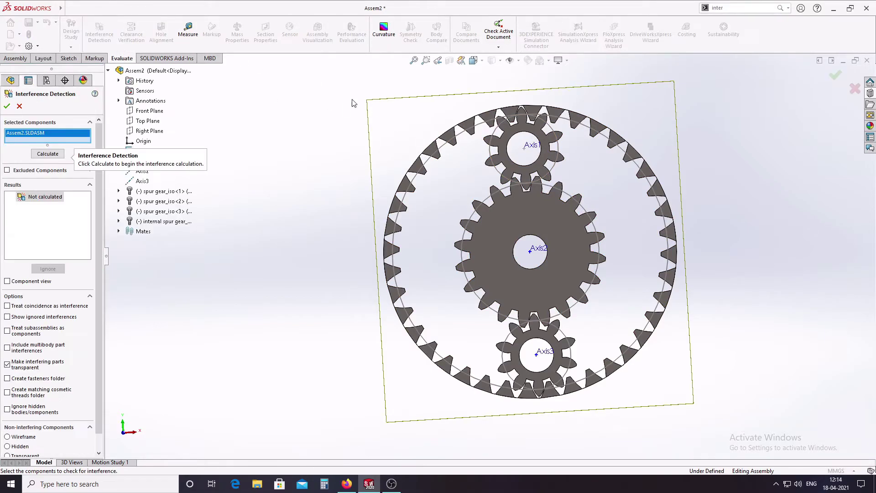
left_click(47, 154)
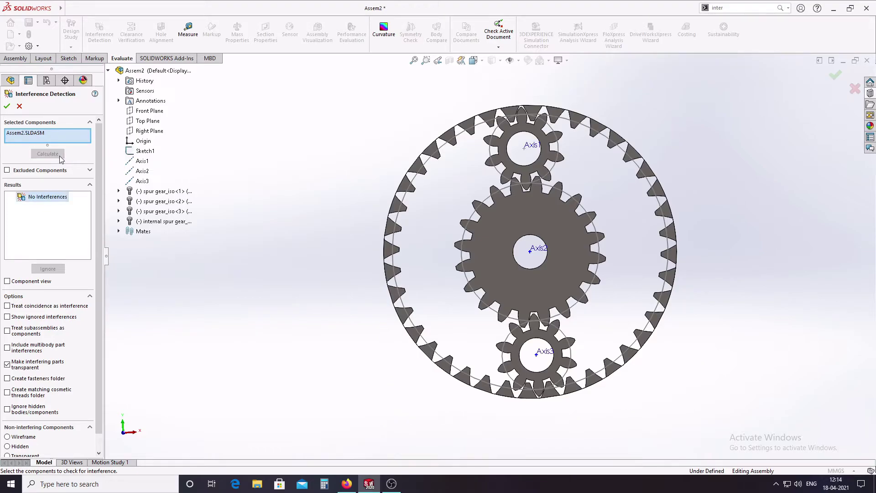
left_click(19, 106)
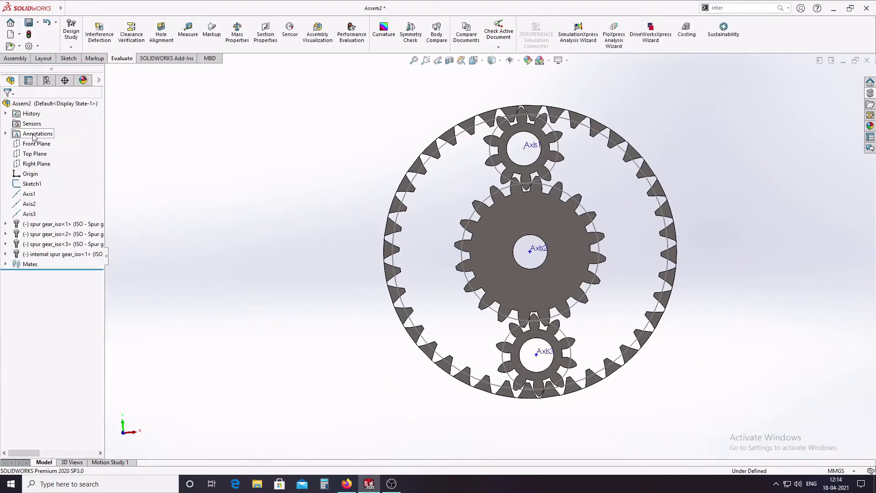
Check the sun gear and top planet gear for interference
left_click(99, 32)
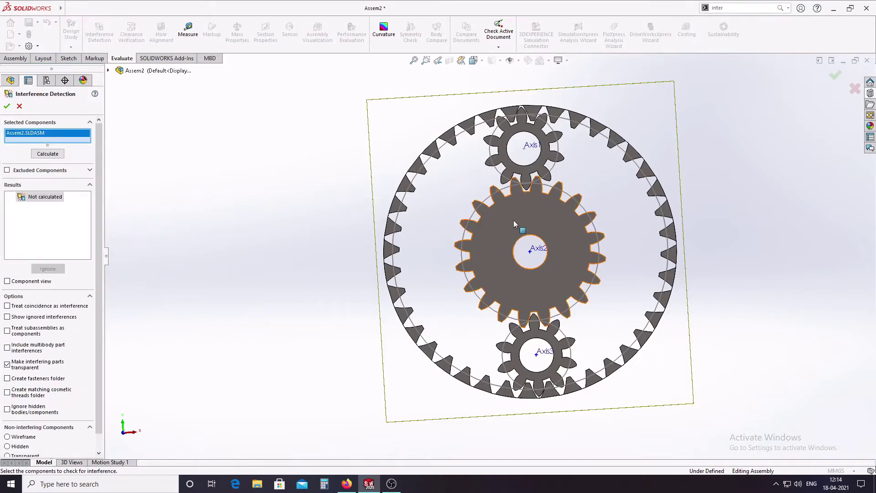
left_click(518, 228)
right_click(82, 144)
left_click(109, 150)
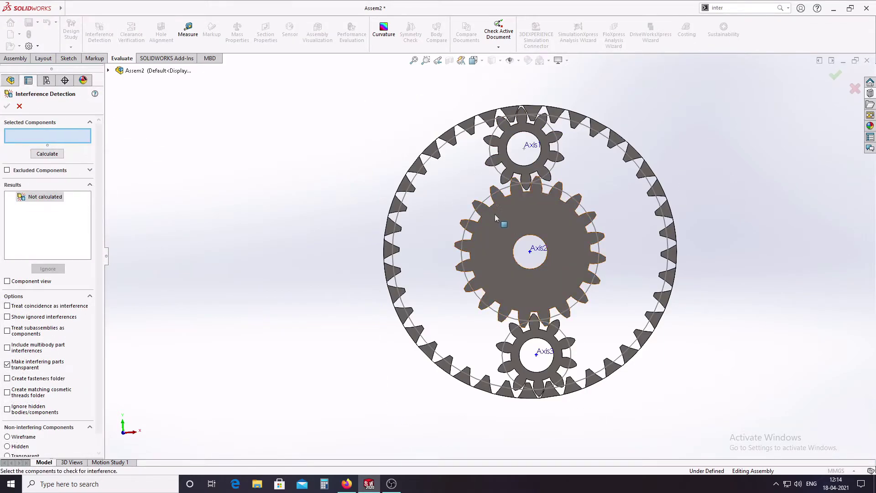
left_click(501, 223)
left_click(500, 168)
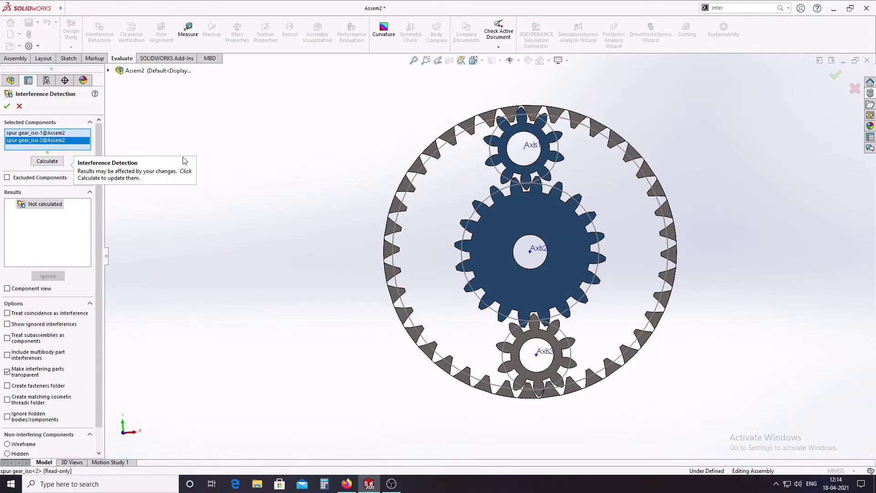
left_click(47, 161)
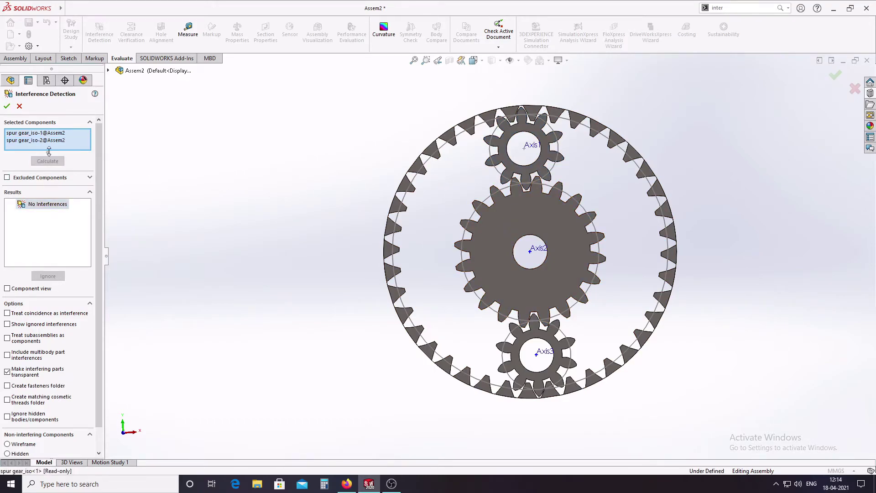
Check all four gears for interference, finding none
left_click(59, 140)
right_click(62, 139)
left_click(86, 142)
mouse_move(313, 112)
left_mouse_down()
mouse_move(733, 352)
mouse_move(751, 396)
left_mouse_up()
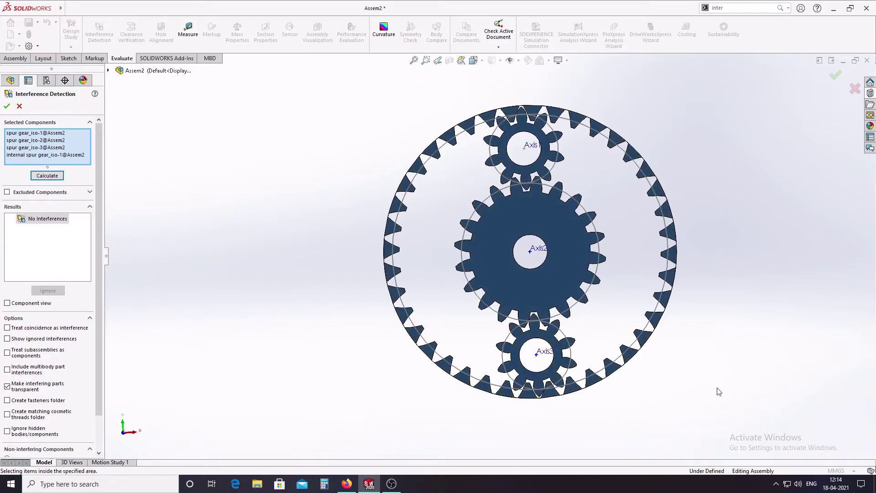
left_click(47, 176)
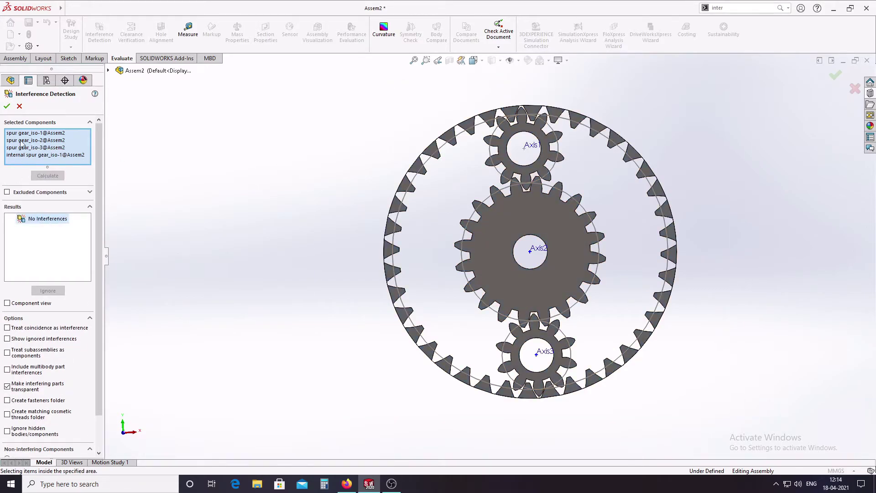
left_click(7, 106)
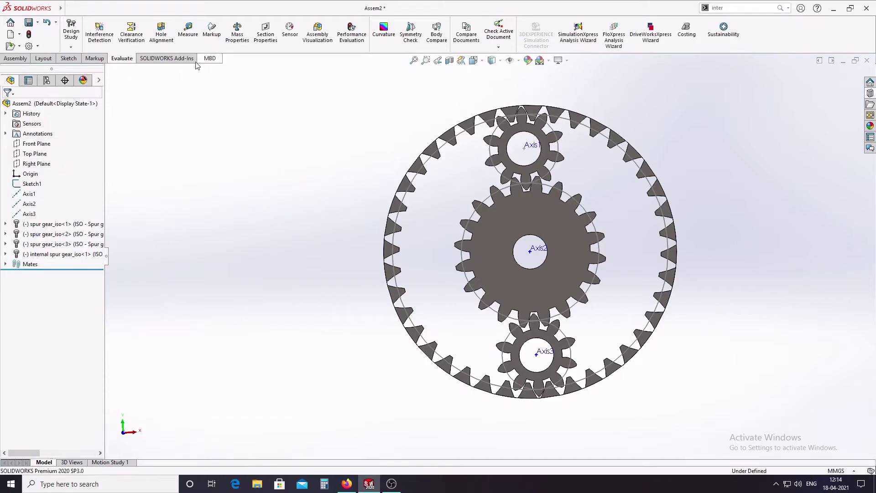
Add a Gear mate between the sun gear bore and the lower planet bore at a 20mm:10mm ratio
left_click(19, 59)
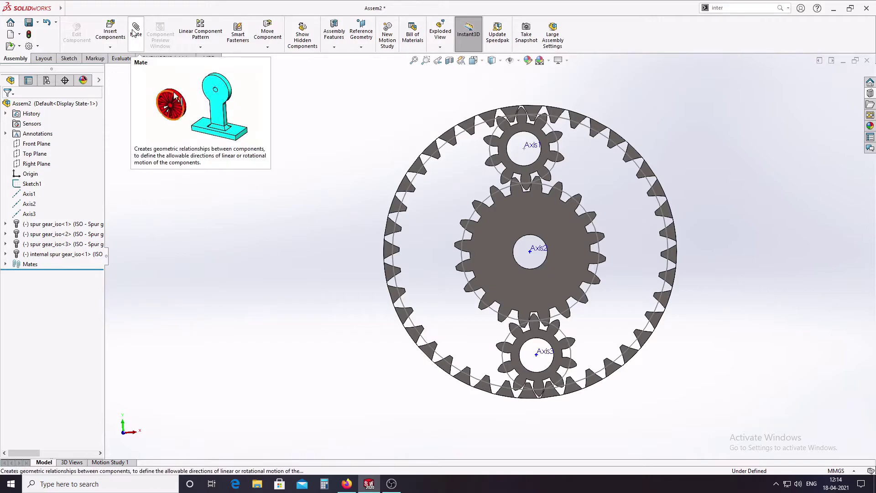
left_click(134, 33)
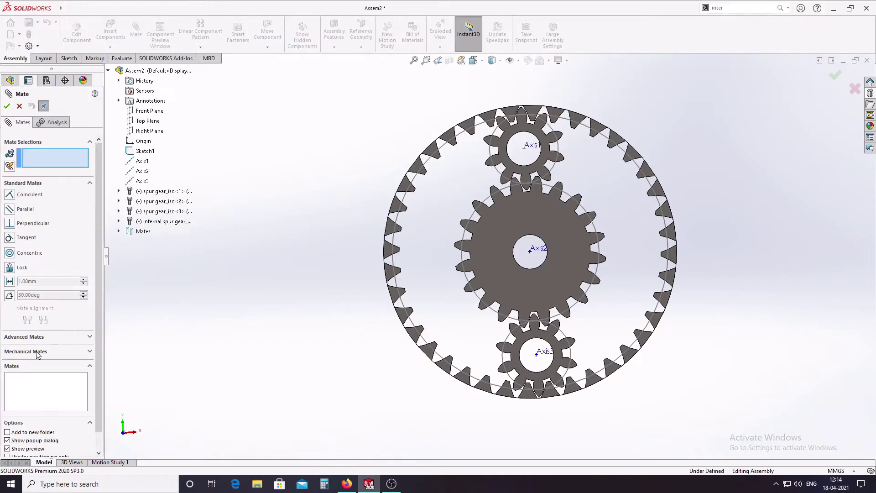
left_click(37, 352)
left_click(21, 262)
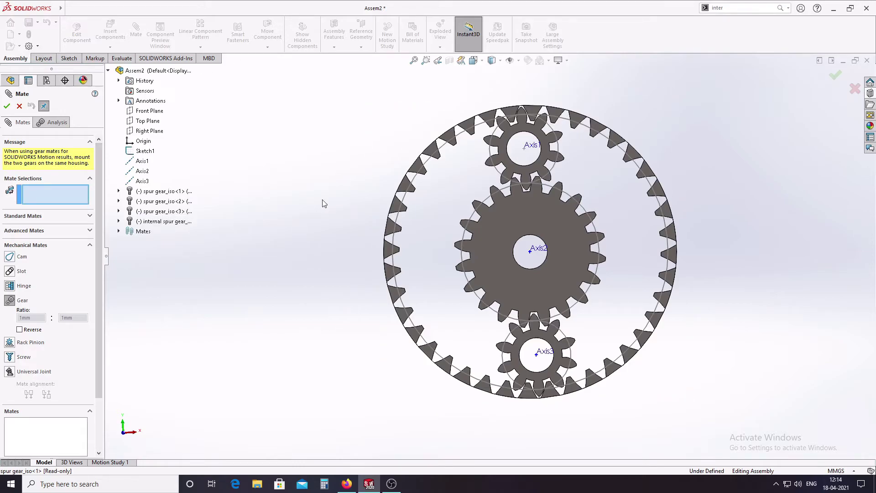
middle_click_drag(493, 204, 482, 218)
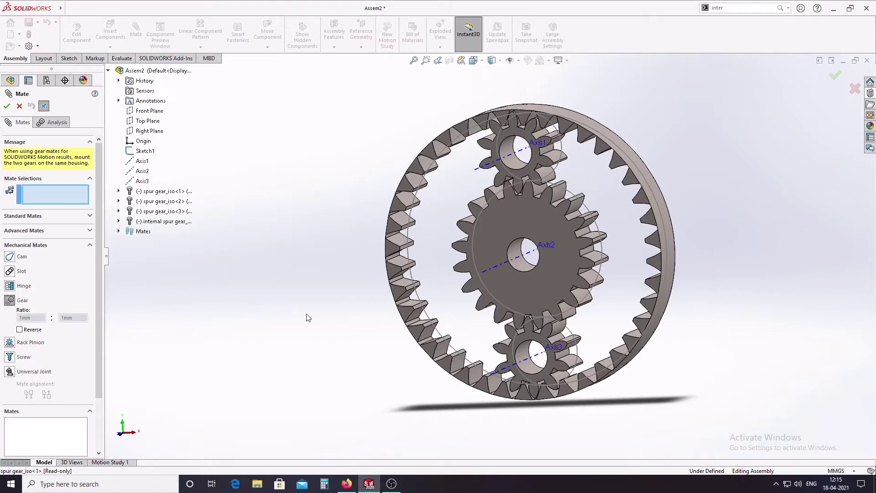
left_click(524, 268)
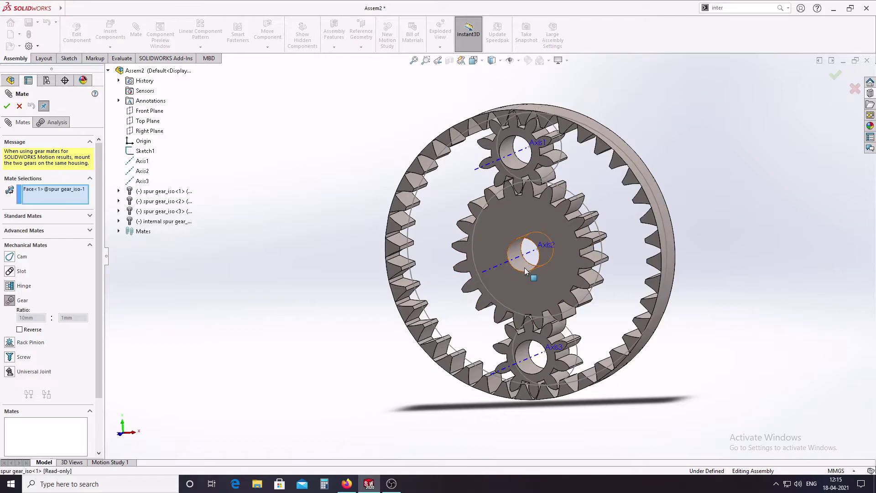
left_click(524, 370)
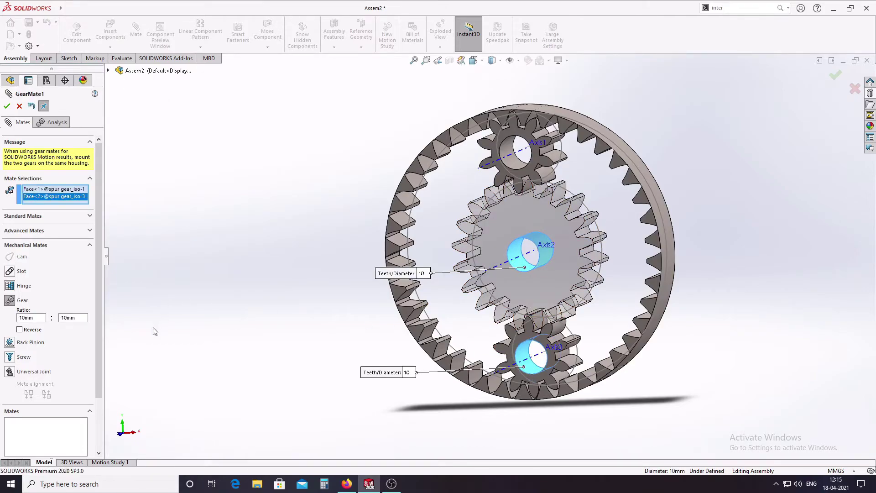
left_click(423, 273)
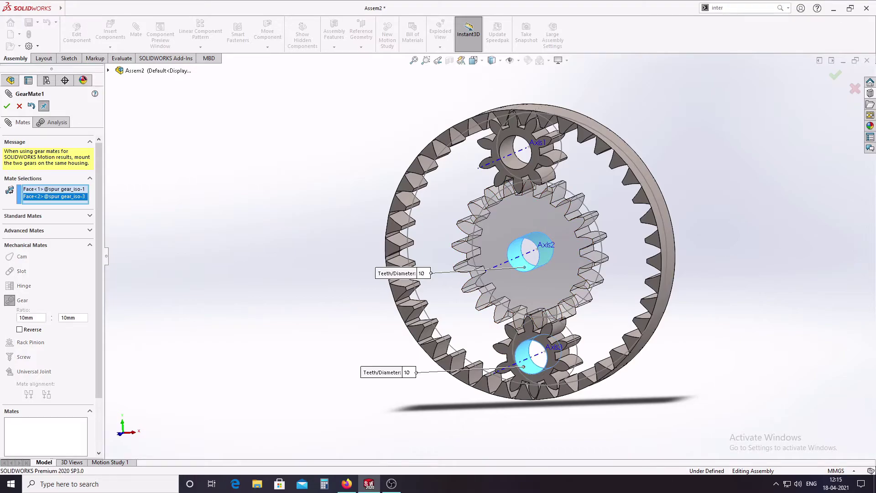
type("2")
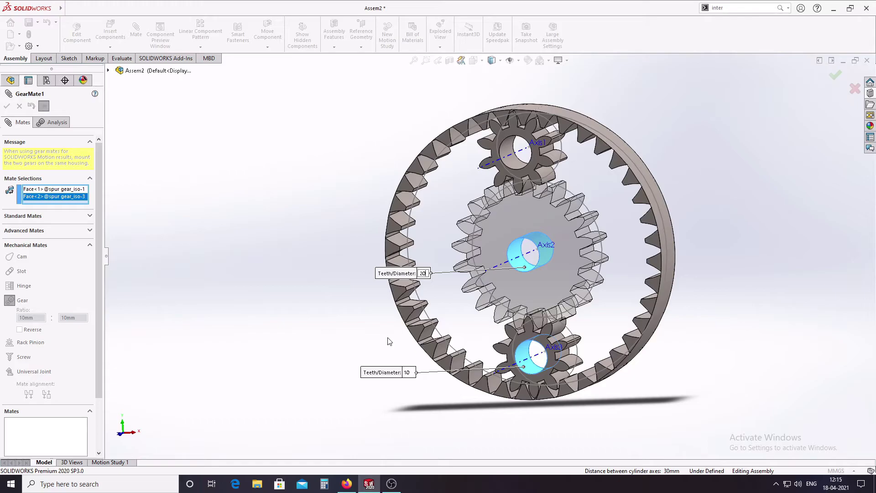
key("Return")
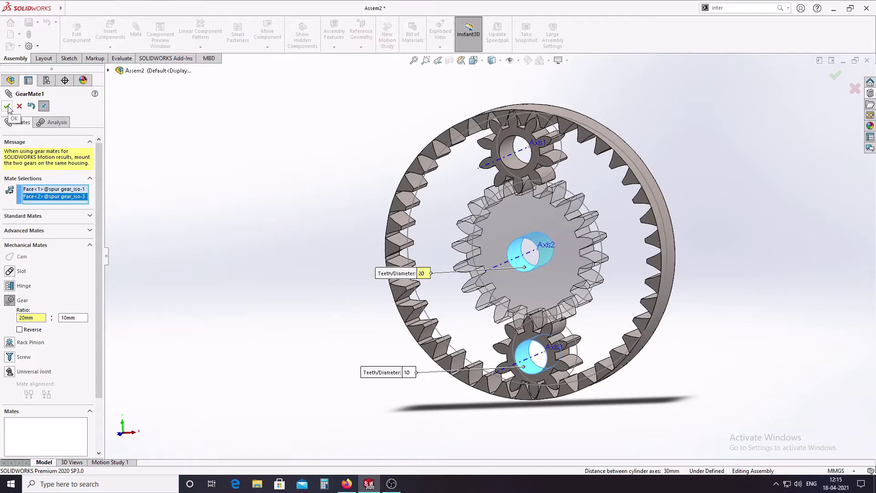
left_click(7, 106)
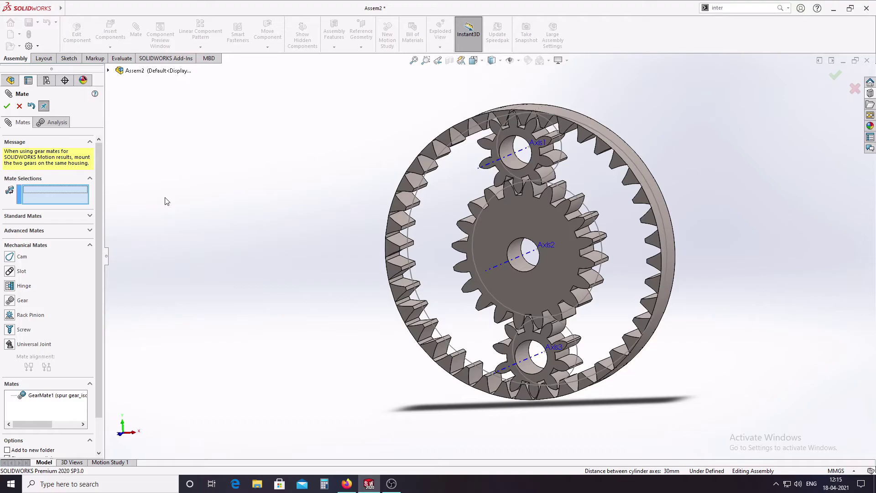
Gear-mate the sun gear bore to the upper planet gear bore at a 20:10 ratio
left_click(521, 270)
left_click(518, 162)
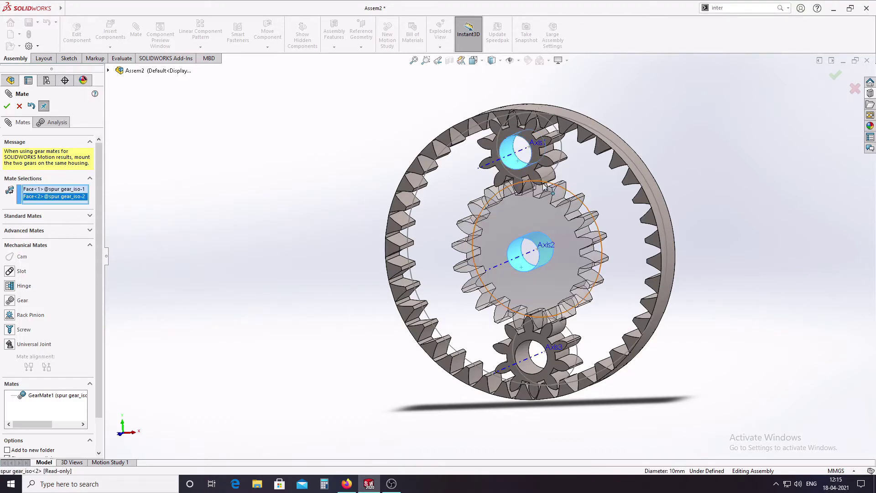
left_click(14, 302)
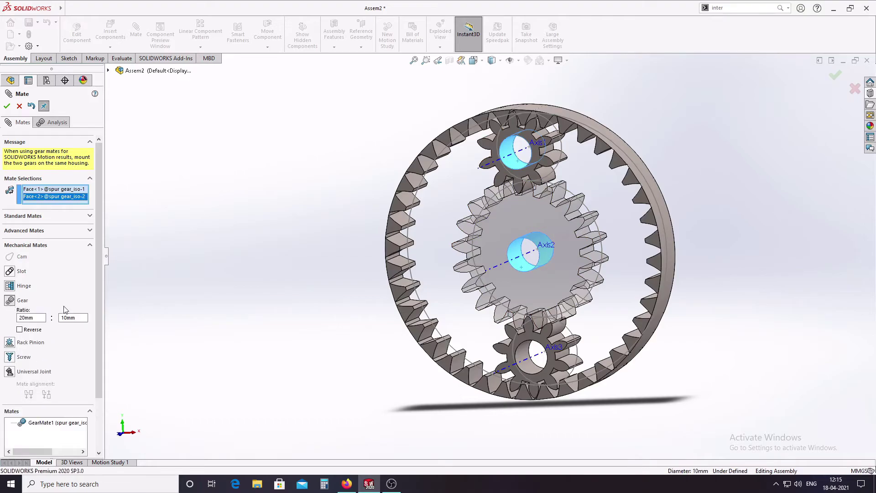
double_click(422, 273)
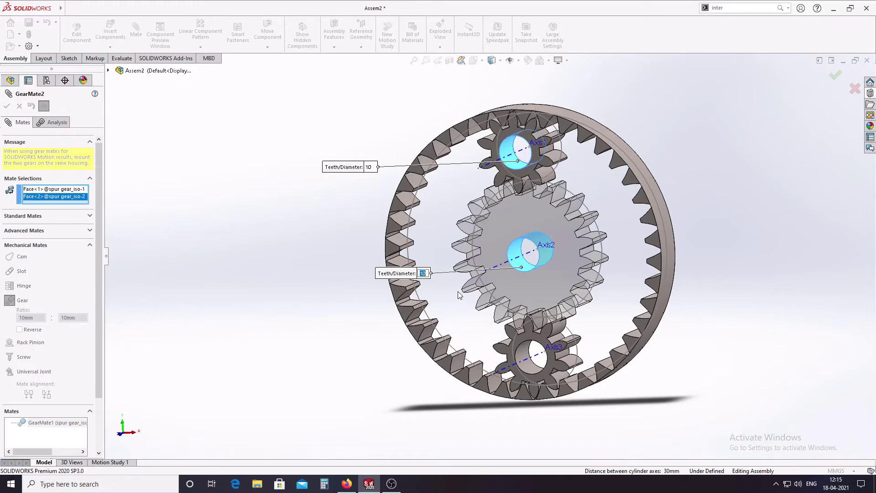
type("20")
double_click(371, 167)
key("Return")
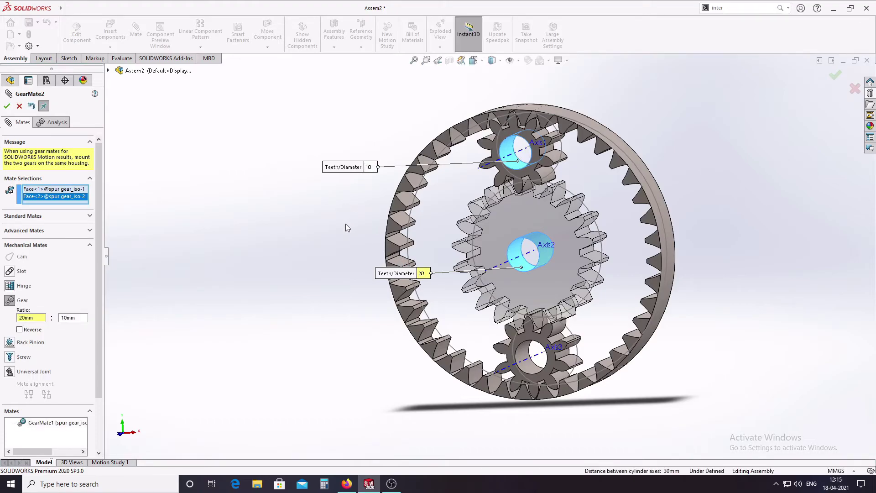
left_click(7, 105)
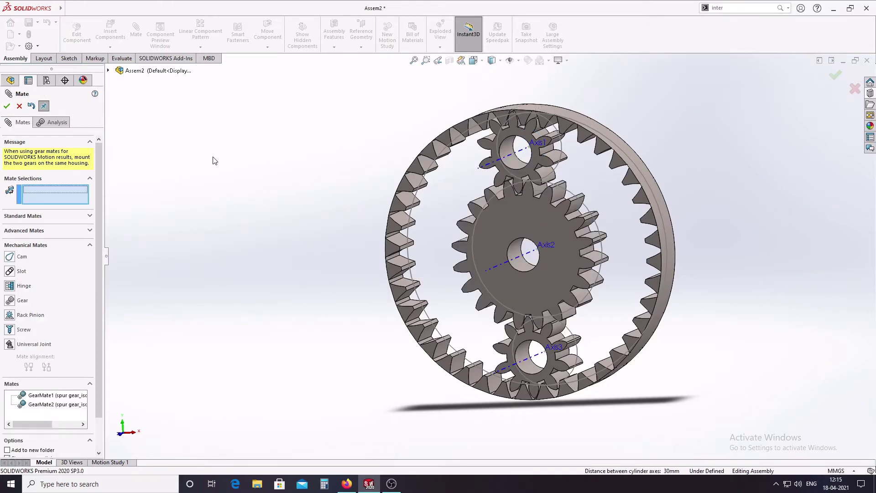
Gear-mate the upper planet bore to the ring gear face at 10:40, then turn the gears to test meshing
left_click(518, 153)
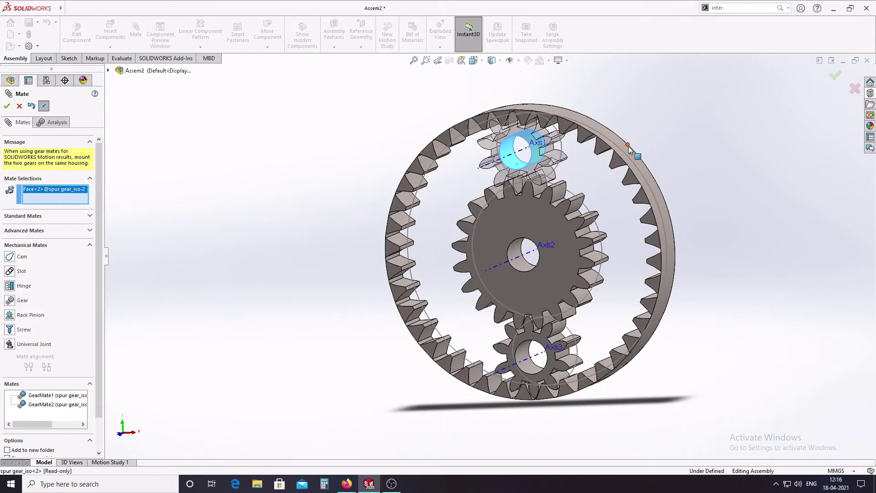
middle_click_drag(648, 172, 582, 168)
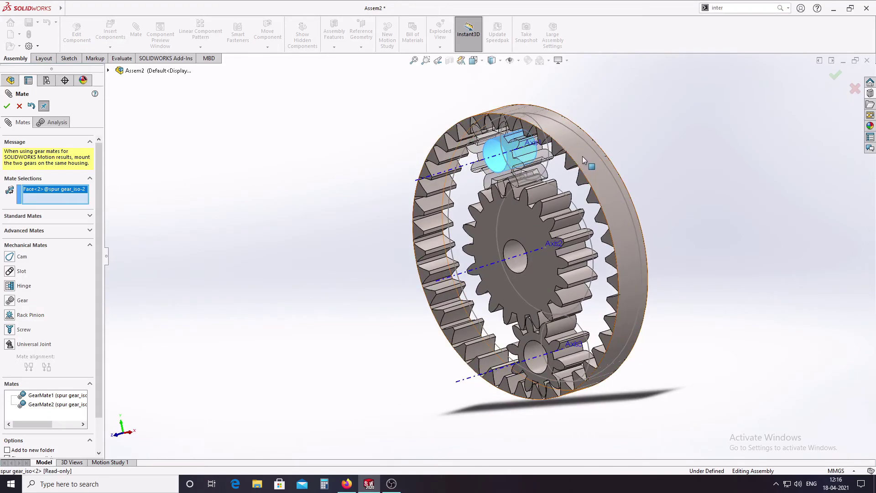
left_click(582, 157)
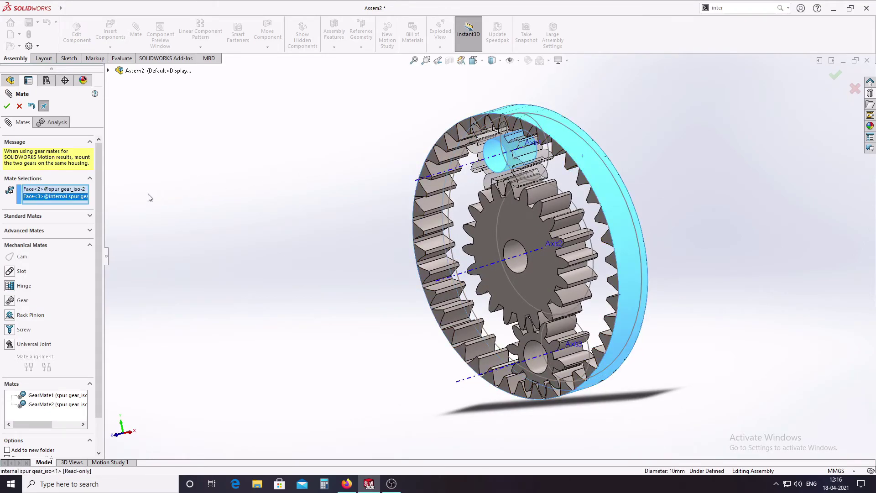
left_click(25, 301)
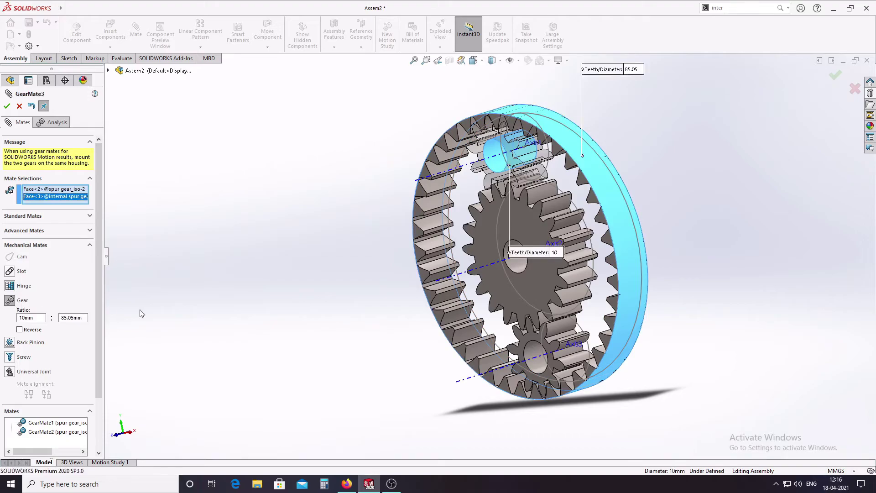
mouse_move(207, 304)
middle_mouse_down()
mouse_move(224, 290)
mouse_move(246, 289)
mouse_move(231, 260)
mouse_move(246, 279)
middle_mouse_up()
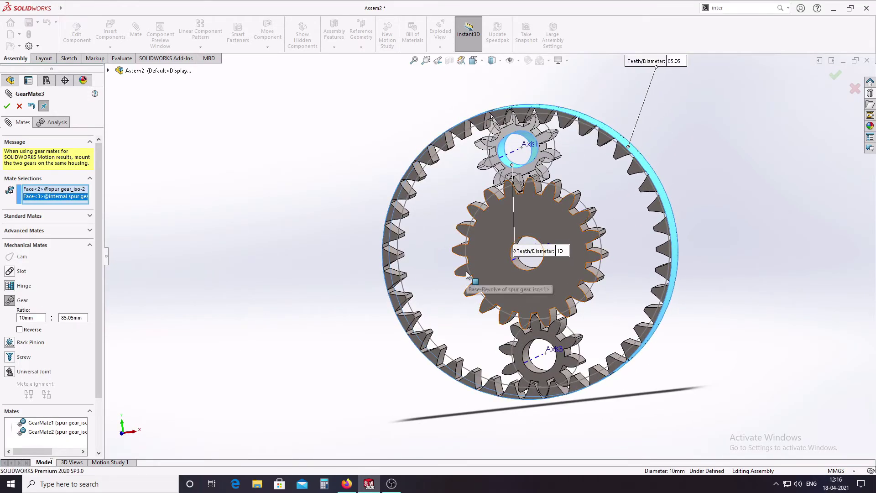
left_click(676, 61)
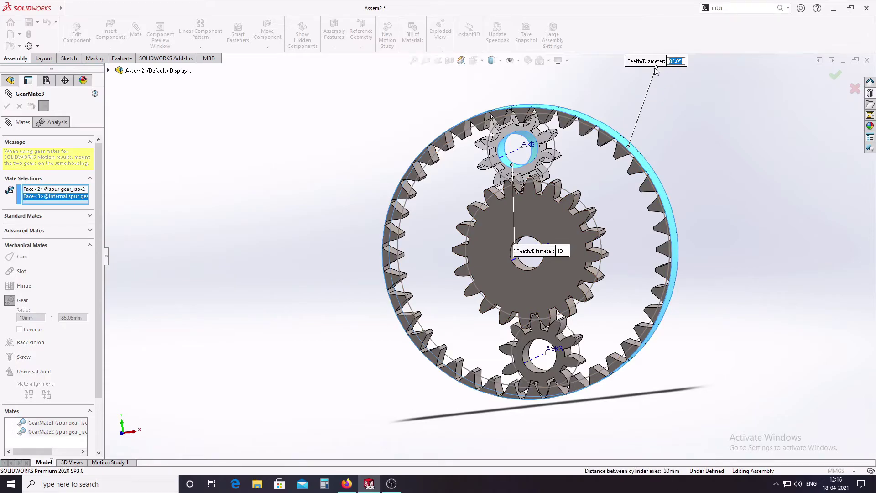
type("40")
key("Return")
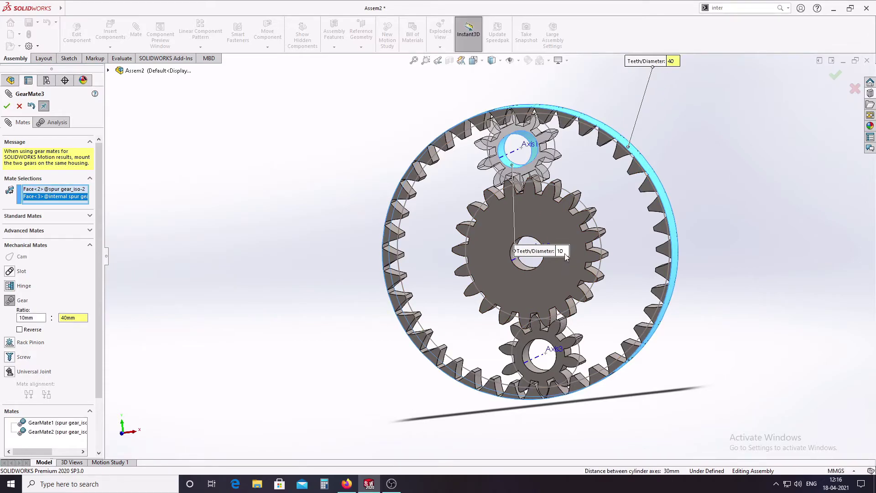
left_click(562, 251)
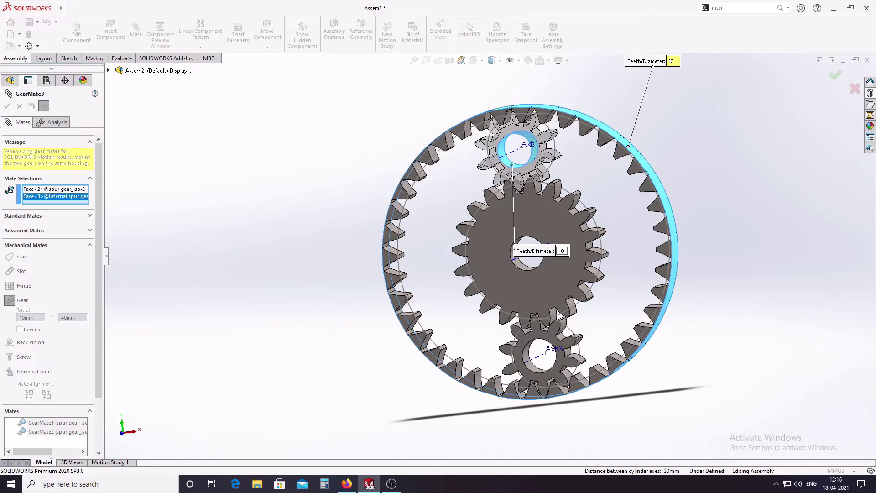
key("Return")
left_click(7, 107)
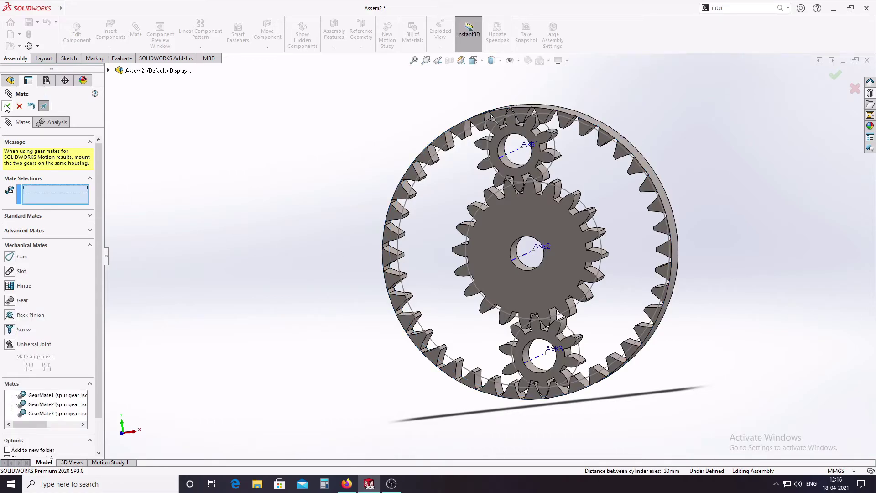
mouse_move(425, 221)
left_mouse_down()
mouse_move(416, 222)
mouse_move(561, 308)
mouse_move(439, 287)
left_mouse_up()
In Front view, turn the sun gear and watch the planets and ring follow
left_click(466, 230)
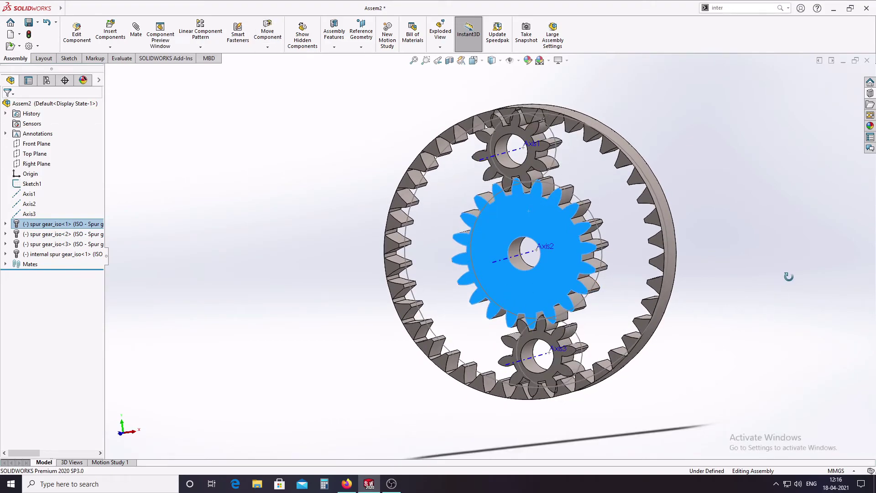
key("ctrl+1")
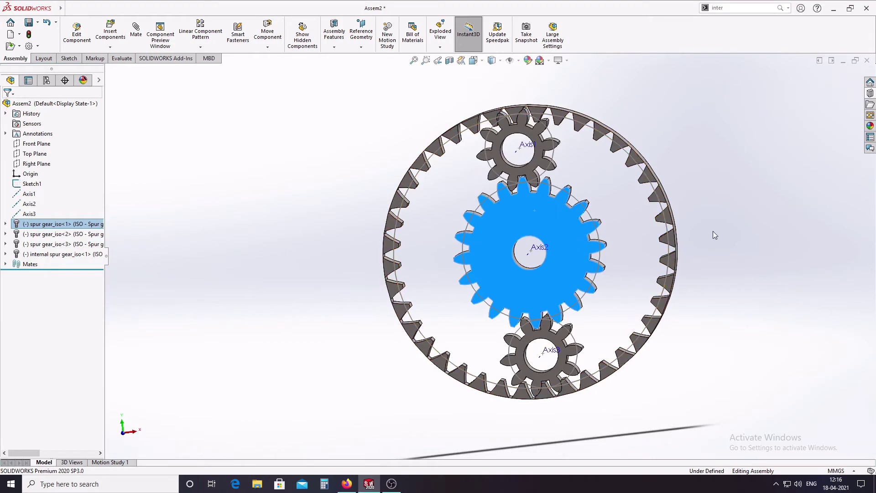
left_click(735, 207)
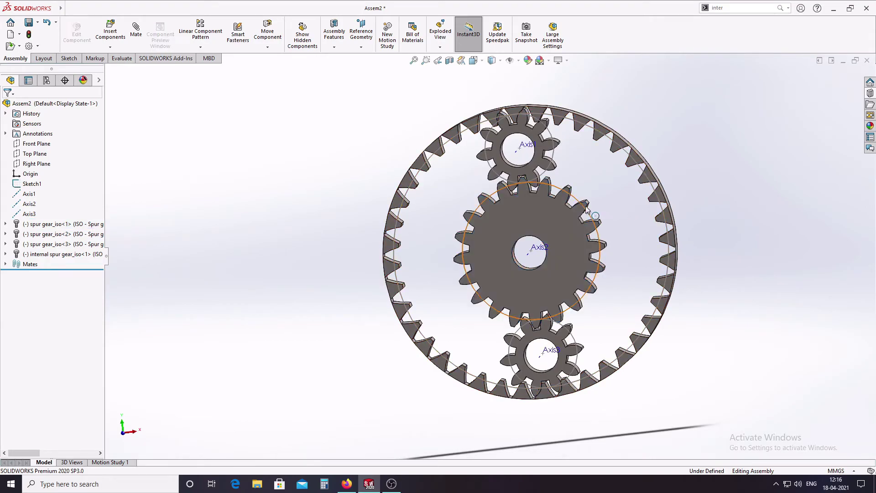
mouse_move(588, 208)
left_mouse_down()
mouse_move(600, 229)
mouse_move(590, 240)
mouse_move(510, 219)
left_mouse_up()
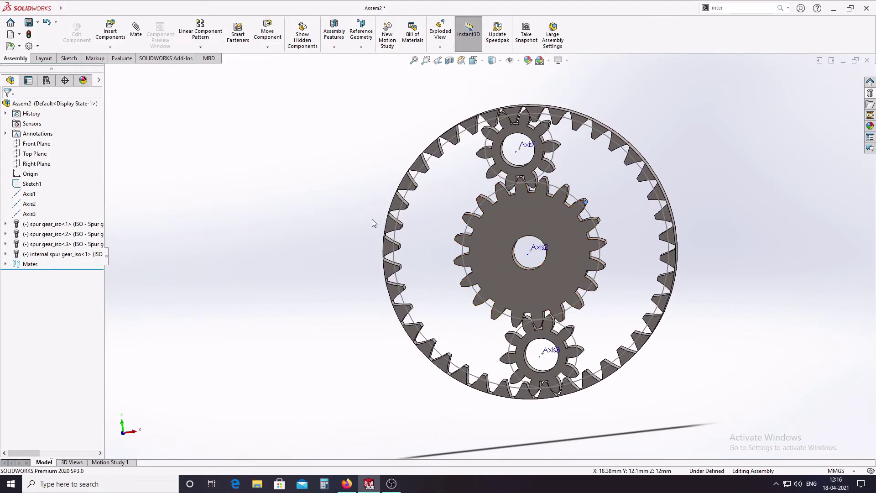
middle_click_drag(466, 220, 471, 225)
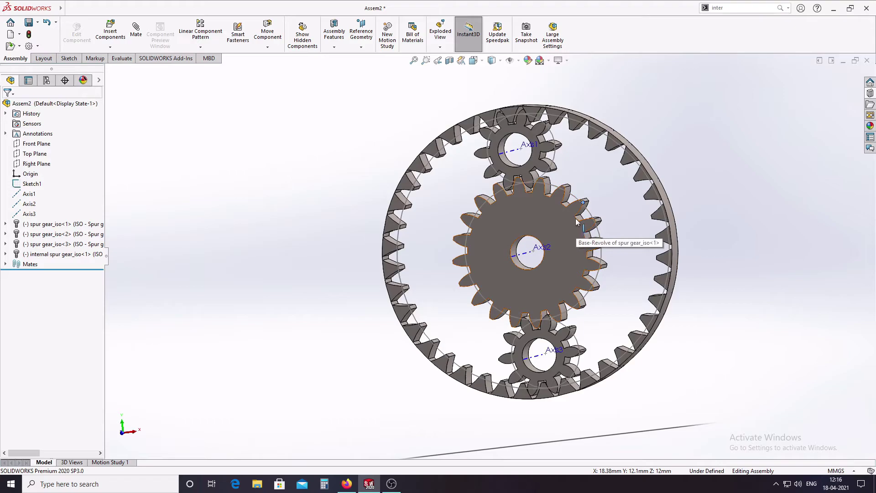
mouse_move(589, 214)
left_mouse_down()
mouse_move(589, 237)
mouse_move(563, 255)
left_mouse_up()
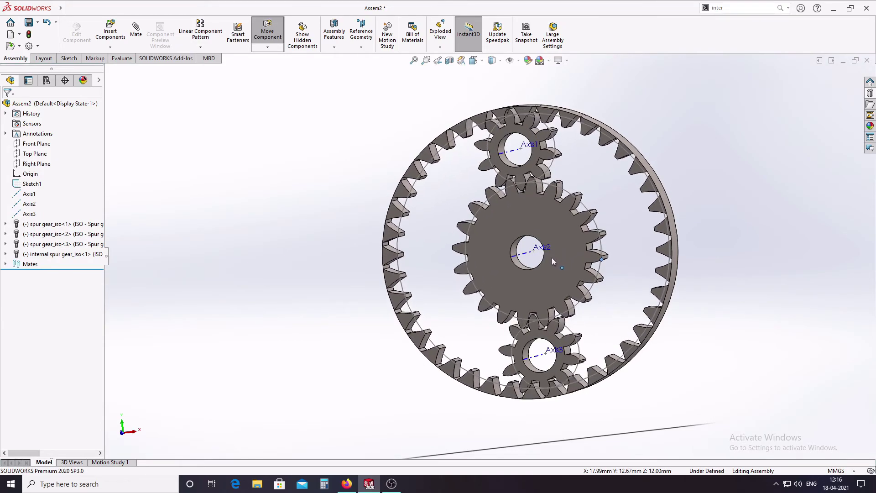
left_click_drag(557, 257, 550, 256)
key("Escape")
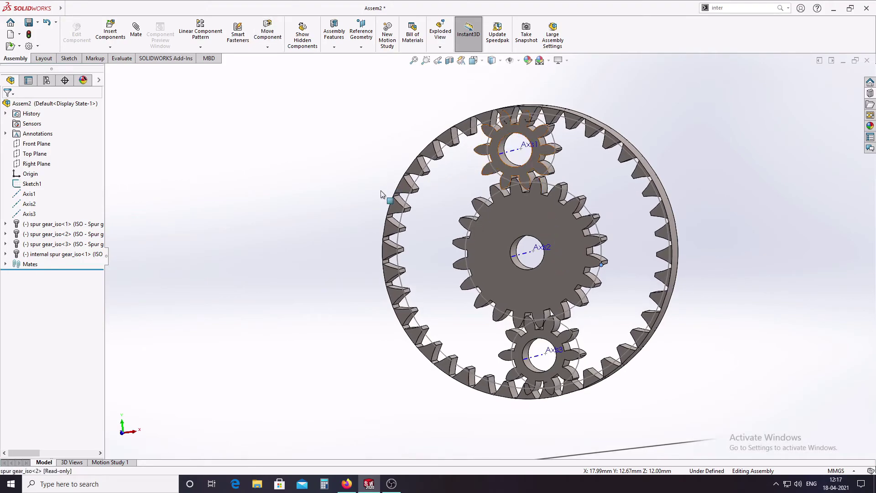
Expand the assembly's Mates folder and select GearMate3
left_click(485, 151)
left_click(5, 264)
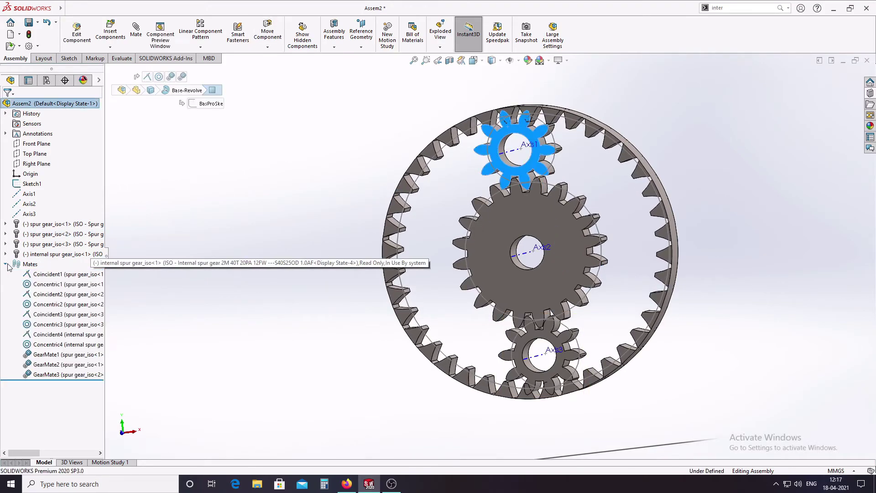
left_click(53, 374)
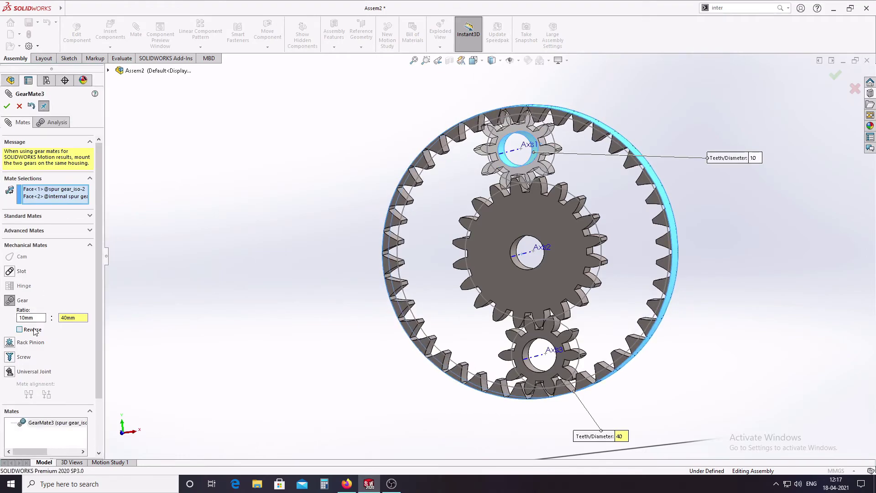
Accept GearMate3 unchanged at 10:40, close the Mate panel, and turn the gears to check meshing
left_click(7, 106)
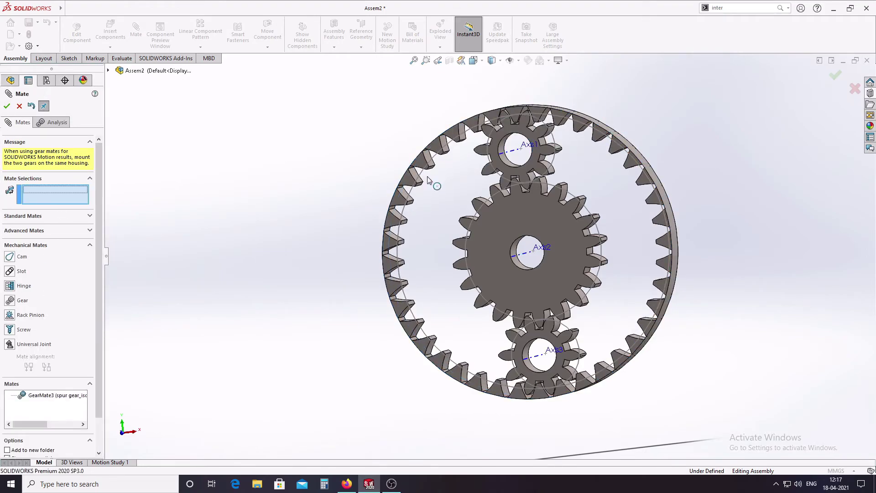
left_click(9, 107)
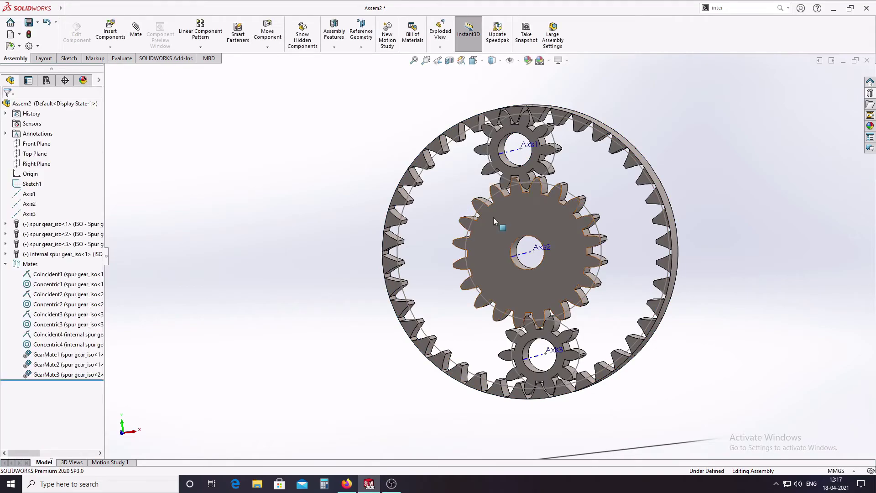
mouse_move(476, 167)
left_mouse_down()
mouse_move(676, 233)
mouse_move(573, 134)
mouse_move(466, 107)
left_mouse_up()
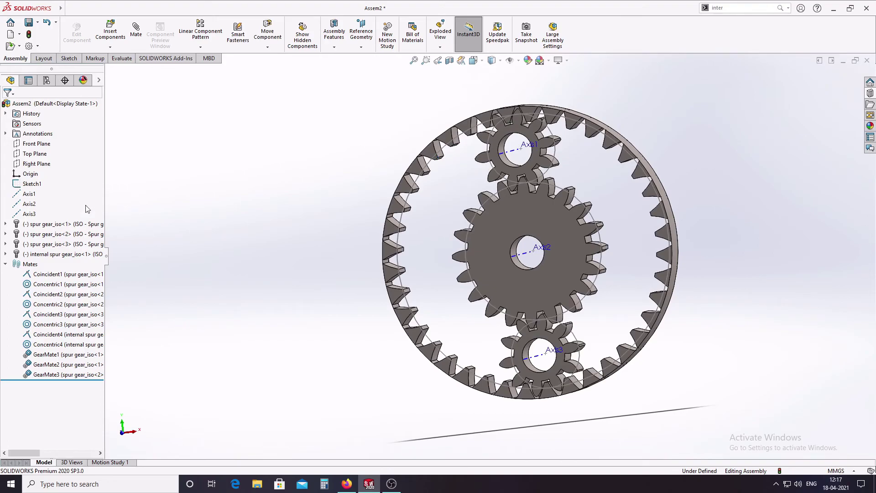
Hide Sketch1's guide circles and orbit to look over the gears
left_click(27, 183)
right_click(26, 183)
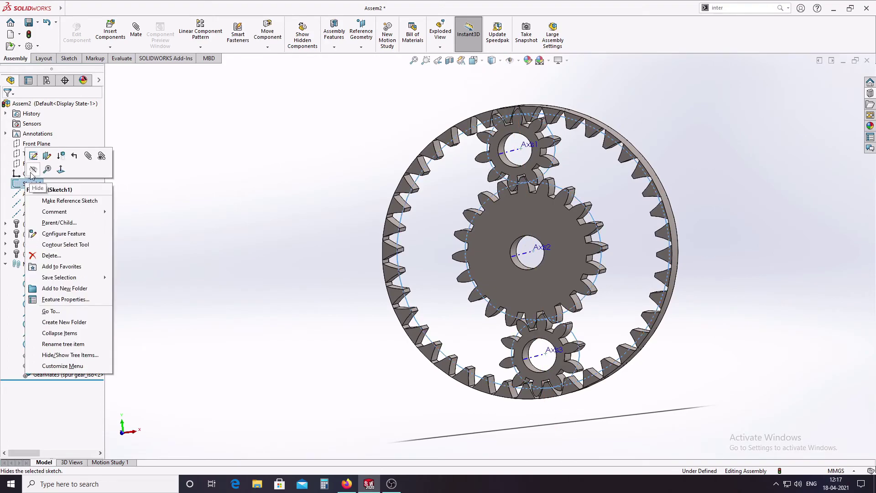
left_click(190, 197)
mouse_move(303, 209)
middle_mouse_down()
mouse_move(317, 217)
mouse_move(280, 200)
mouse_move(244, 203)
middle_mouse_up()
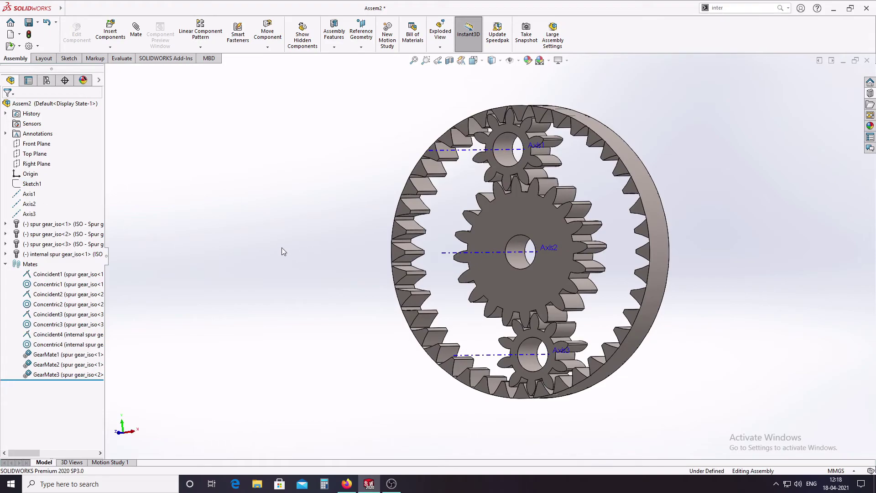
middle_click_drag(418, 263, 475, 272)
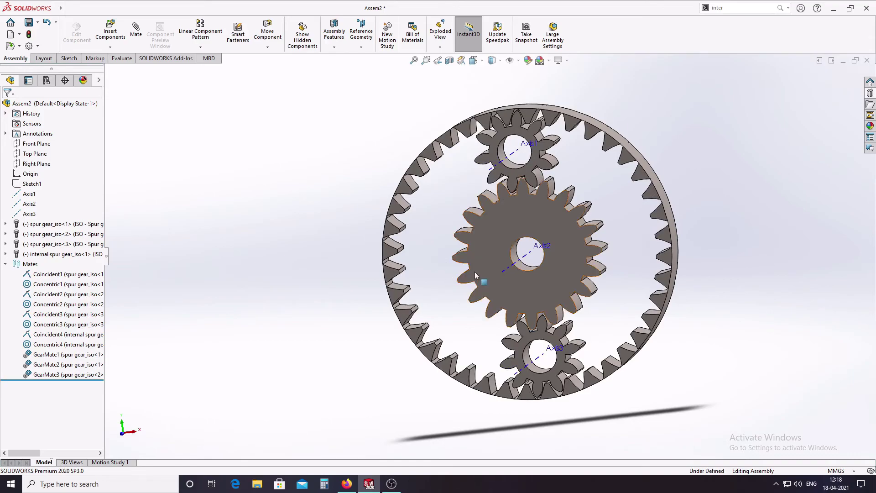
Browse the Plastic appearances library, then close the appearances pane
left_click(870, 126)
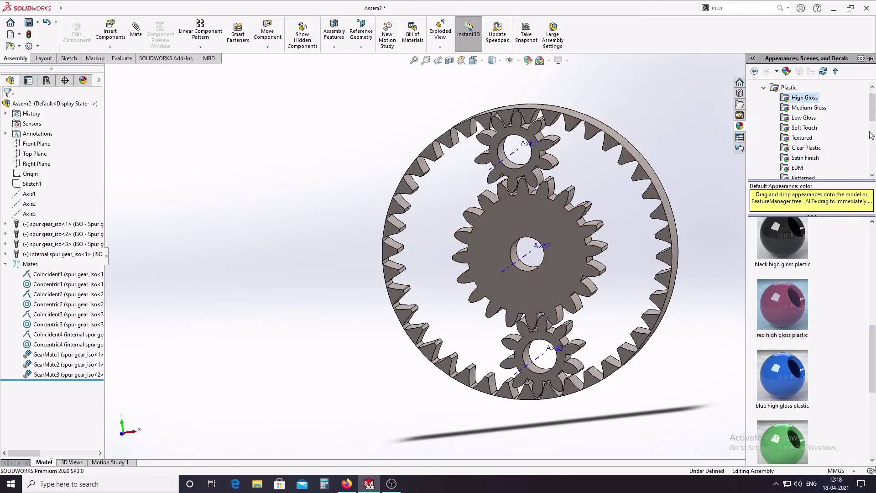
left_click(763, 88)
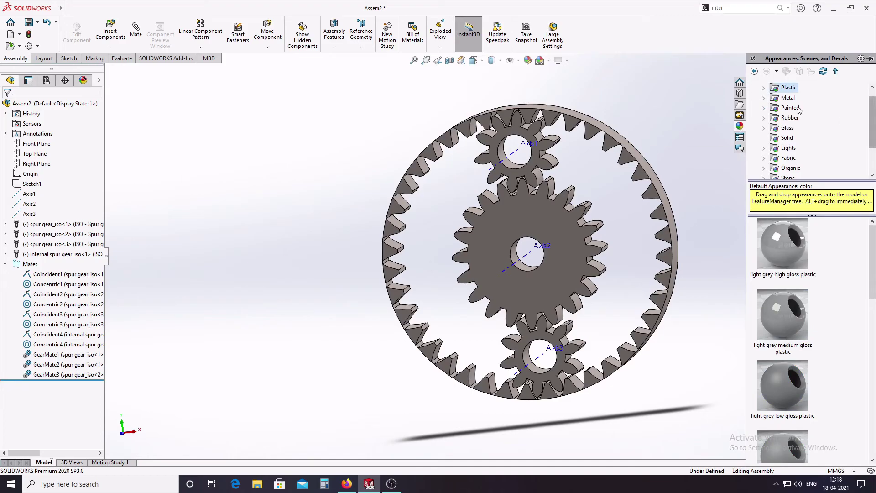
left_click(689, 89)
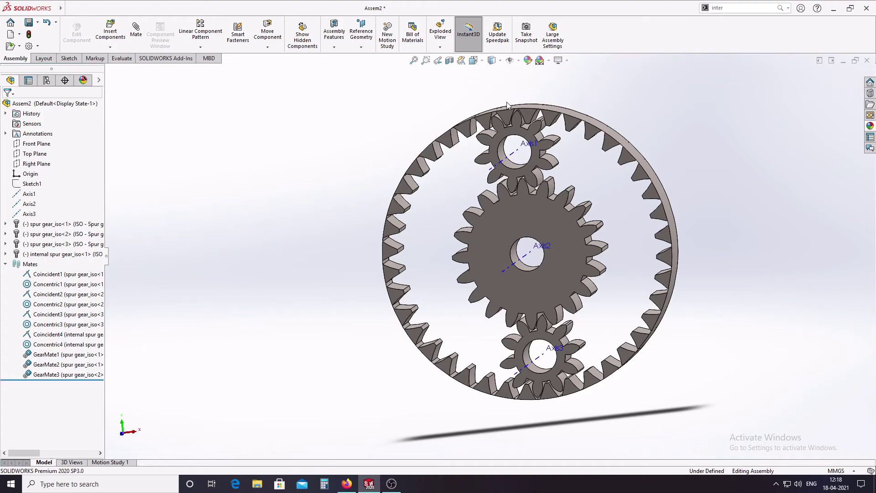
Try a grey gradient scene, then apply the 3 Point Faded scene
left_click(539, 61)
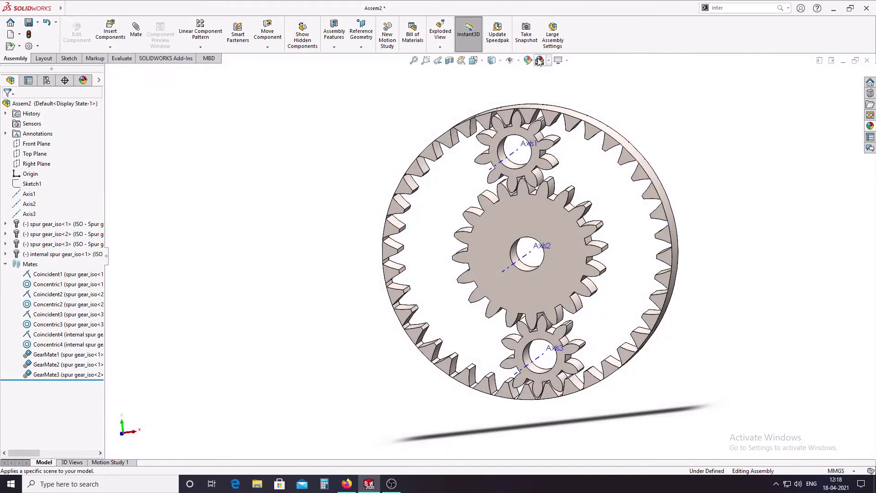
left_click(539, 61)
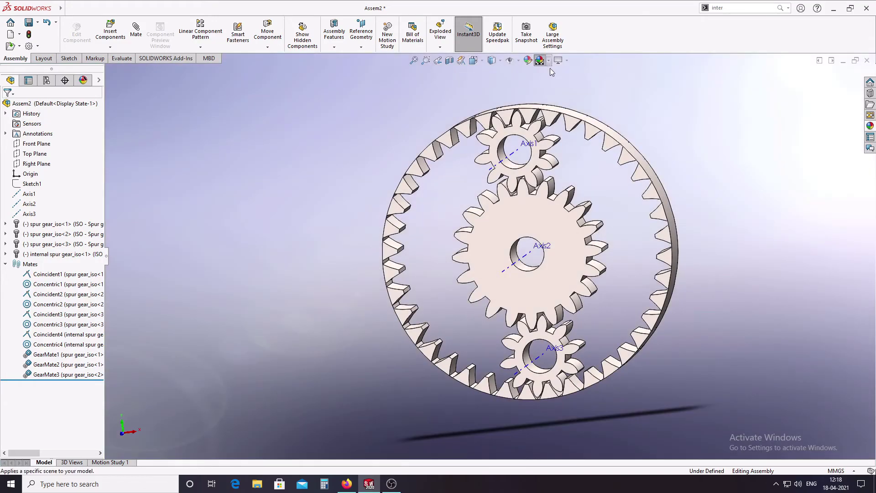
left_click(548, 62)
left_click(560, 73)
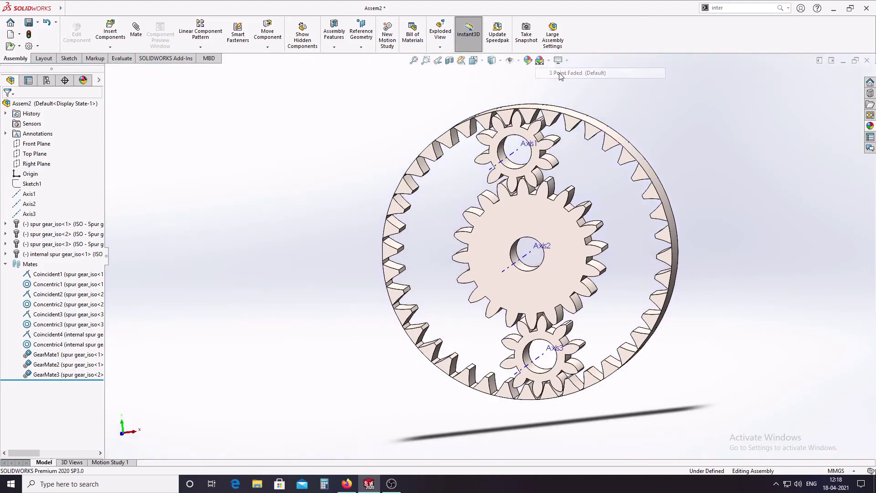
Colour the sun gear blue with Edit Appearance
left_click(528, 61)
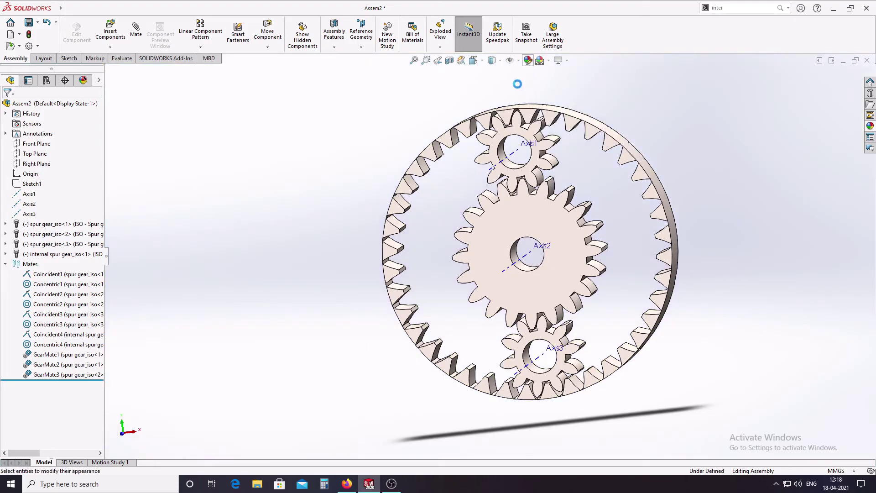
middle_click_drag(519, 139, 531, 119)
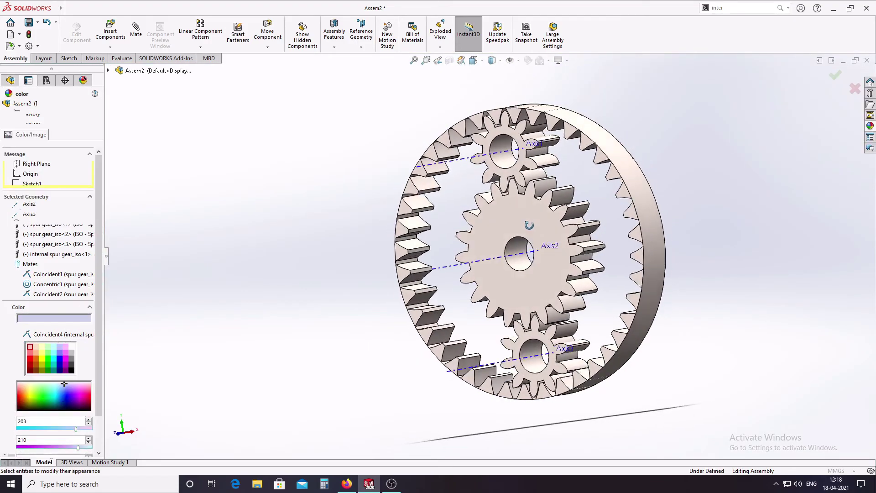
mouse_move(339, 185)
middle_mouse_down()
mouse_move(345, 162)
mouse_move(336, 159)
middle_mouse_up()
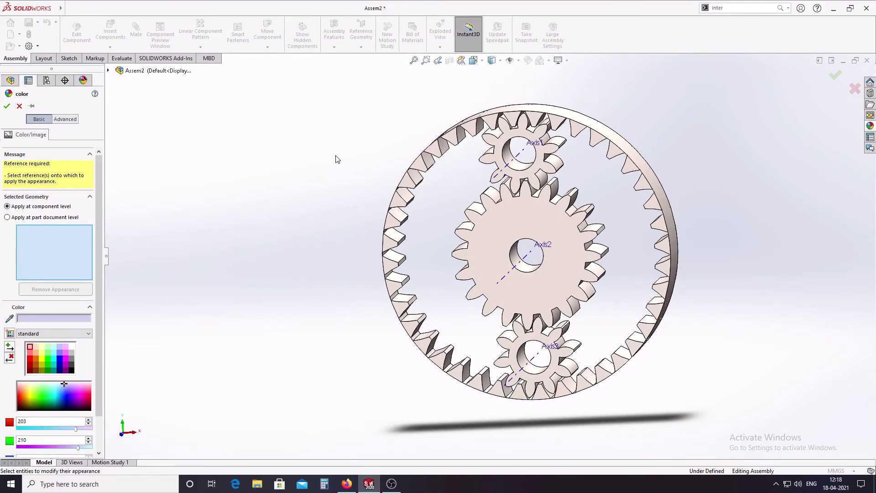
left_click(58, 358)
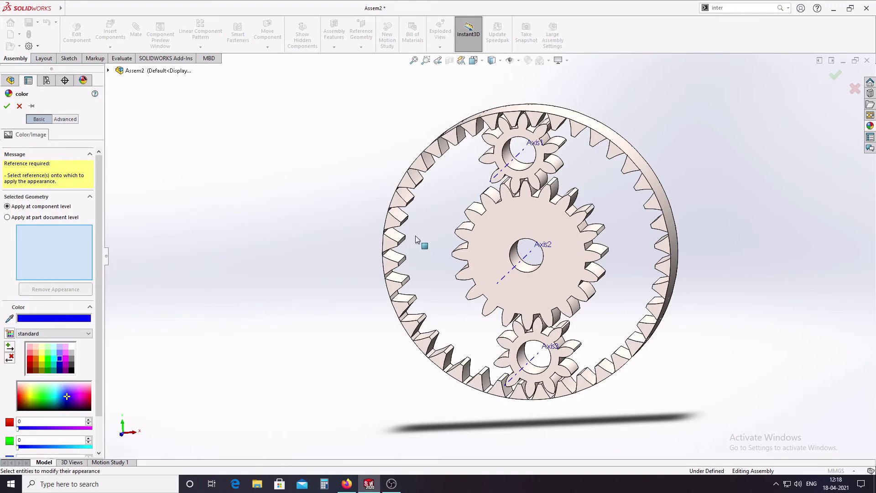
left_click(489, 220)
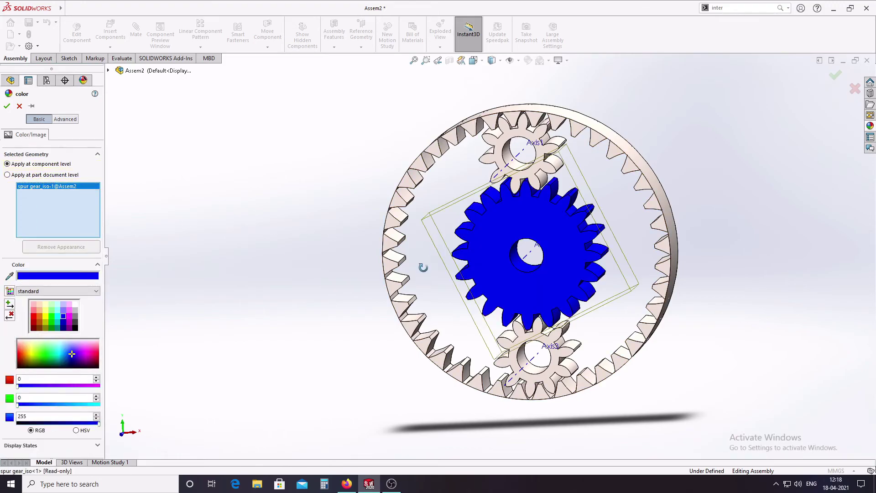
middle_click_drag(423, 268, 405, 276)
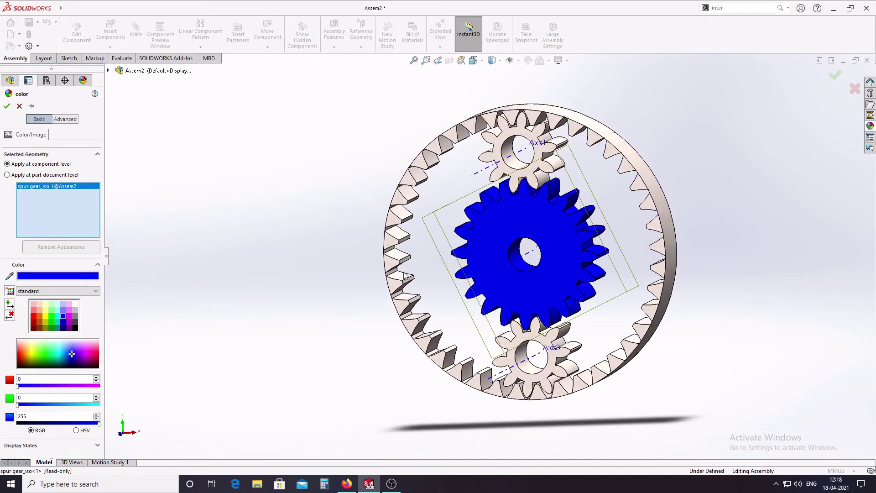
left_click(7, 106)
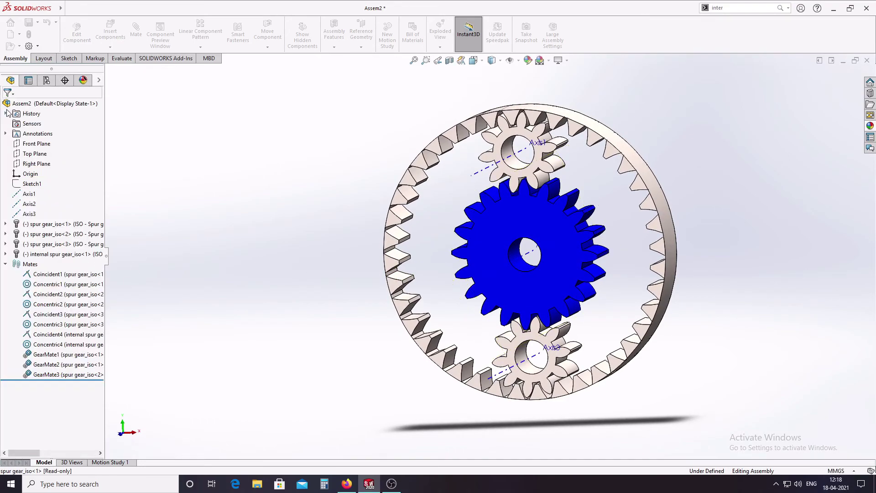
Colour the outer ring gear red
left_click(528, 60)
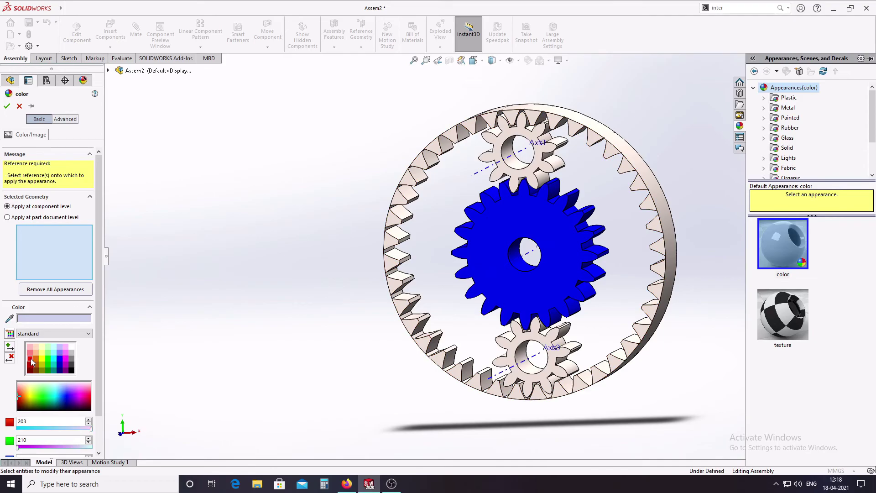
left_click(31, 361)
left_click(457, 134)
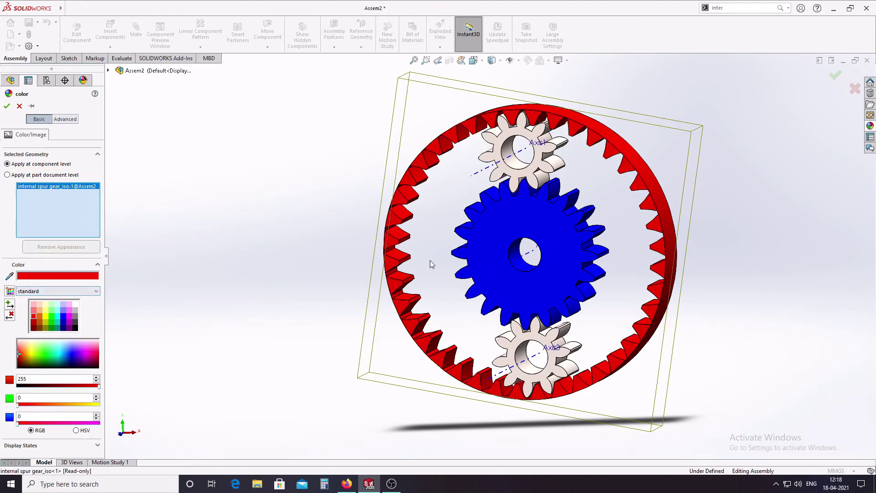
left_click(7, 107)
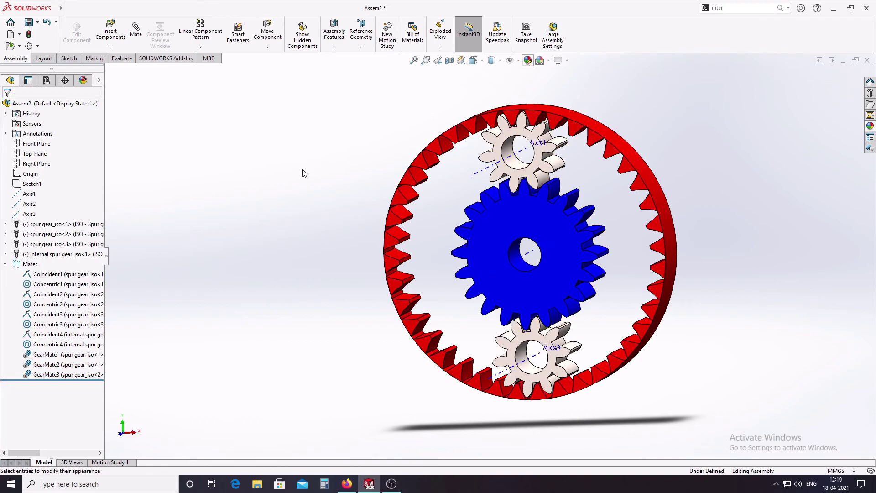
Colour both the top and bottom planet gears yellow
key("Return")
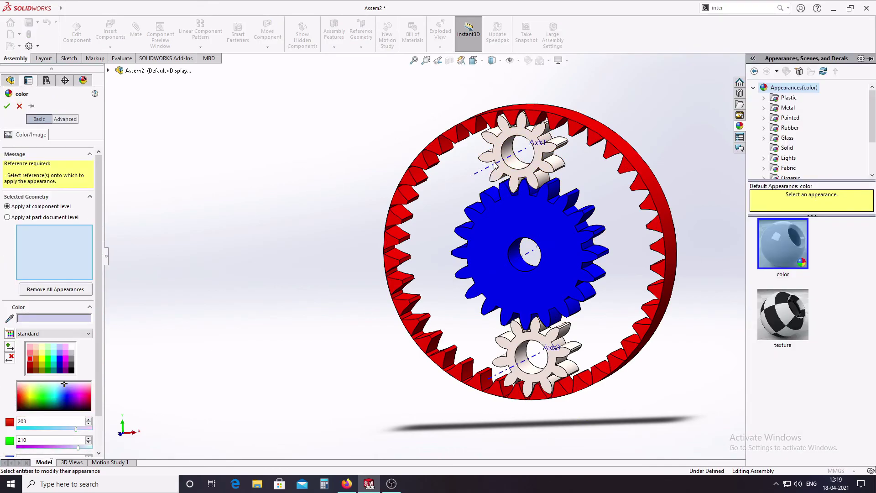
left_click(495, 165)
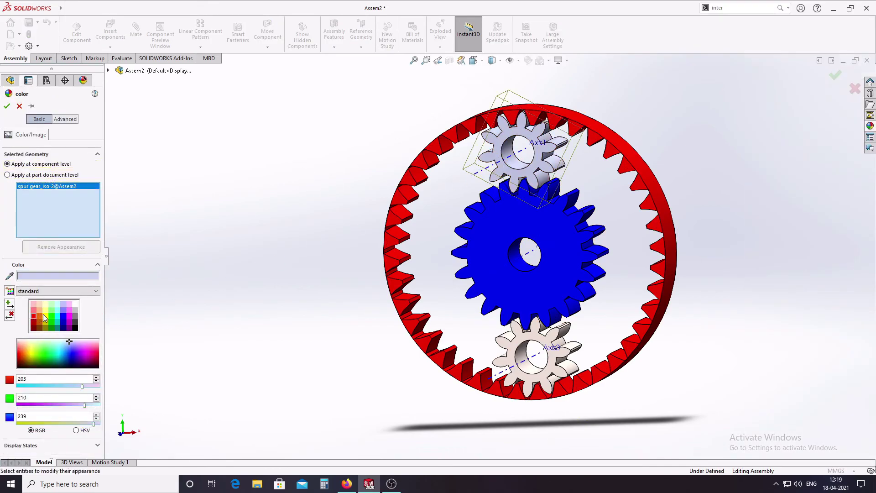
left_click(45, 317)
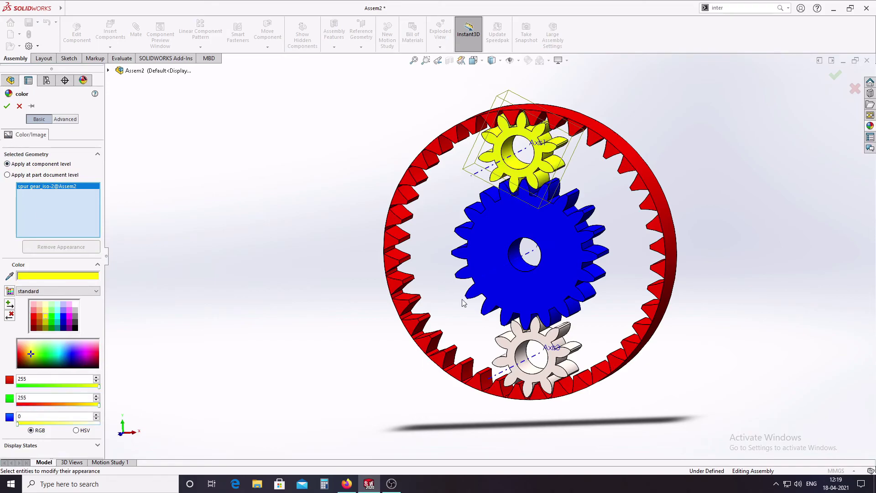
left_click(486, 346)
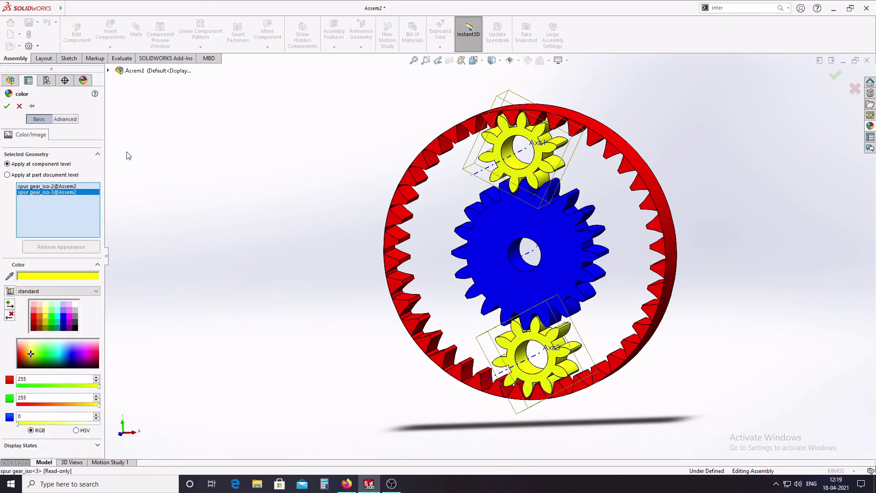
left_click(6, 106)
Turn the coloured gear train to check that it meshes
mouse_move(678, 192)
left_mouse_down()
mouse_move(644, 193)
mouse_move(599, 295)
mouse_move(611, 272)
mouse_move(584, 223)
mouse_move(591, 217)
left_mouse_up()
key("Escape")
middle_click_drag(591, 216, 696, 231)
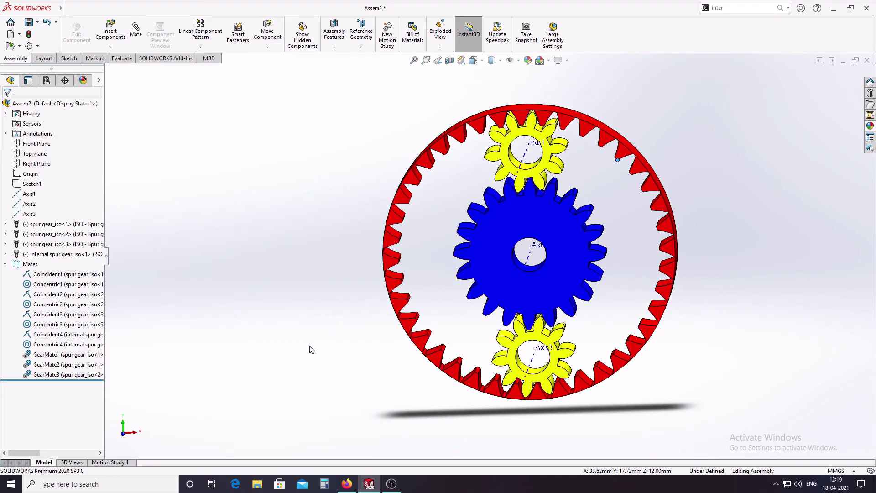
Open the motion study timeline, checking its properties and Animation Wizard without changes
middle_click_drag(310, 349, 300, 346)
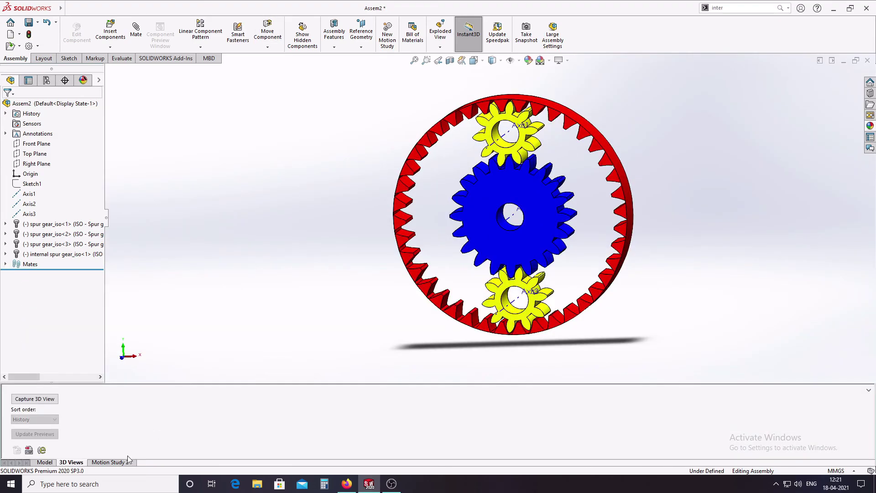
left_click(123, 462)
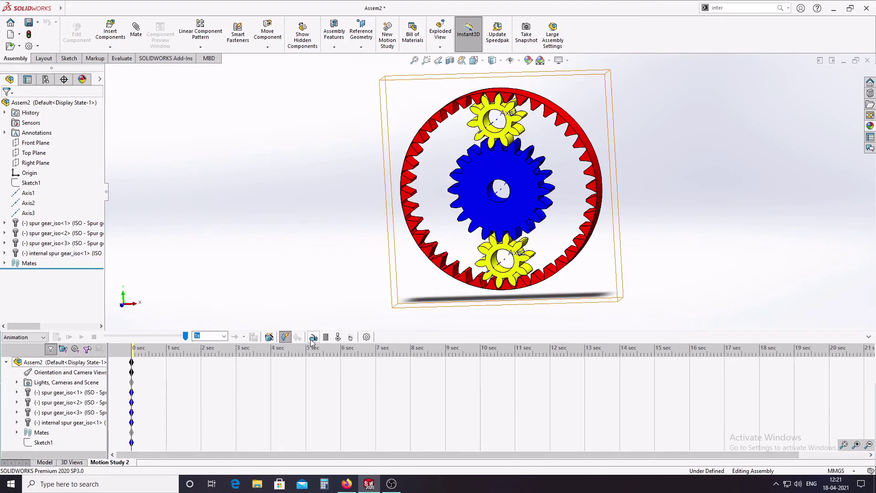
left_click(366, 337)
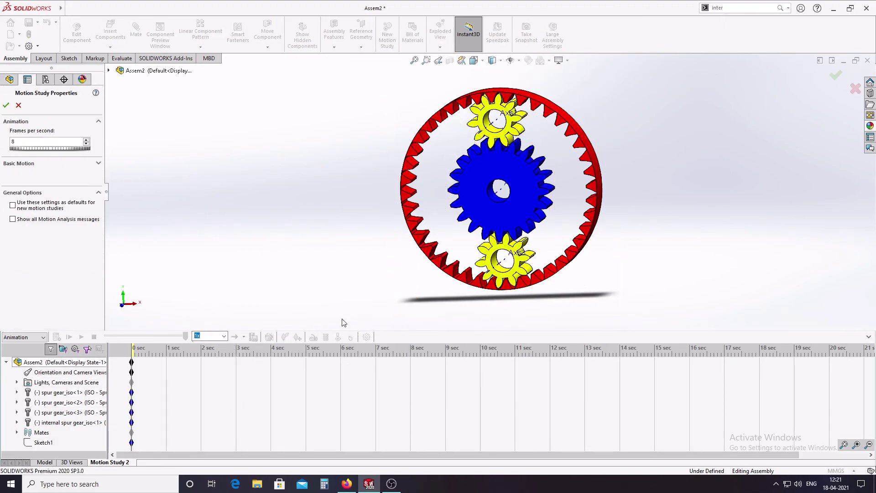
left_click(6, 105)
left_click(269, 338)
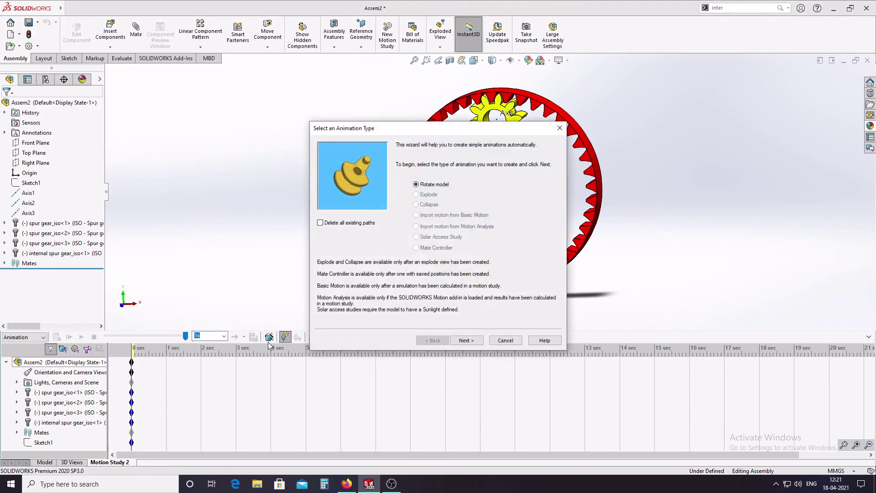
left_click(504, 338)
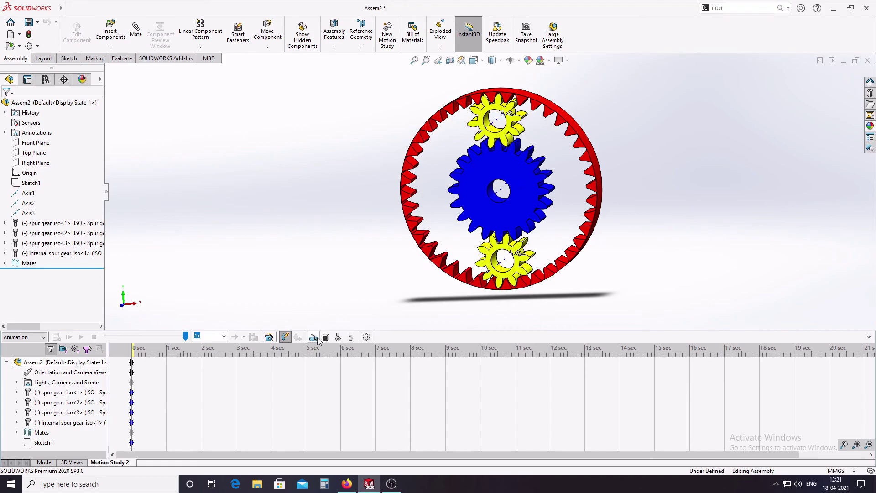
Add a 15 RPM rotary motor on the sun gear bore and play the animation
left_click(318, 340)
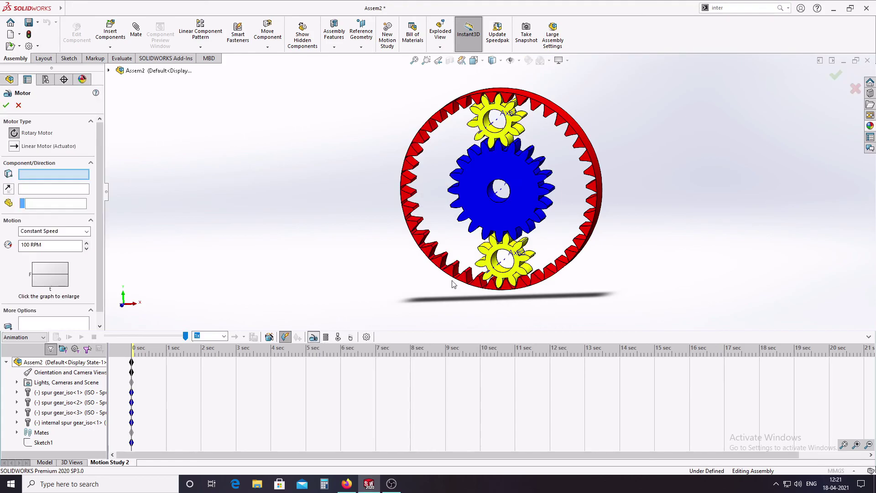
left_click(496, 204)
left_click_drag(51, 242, 4, 238)
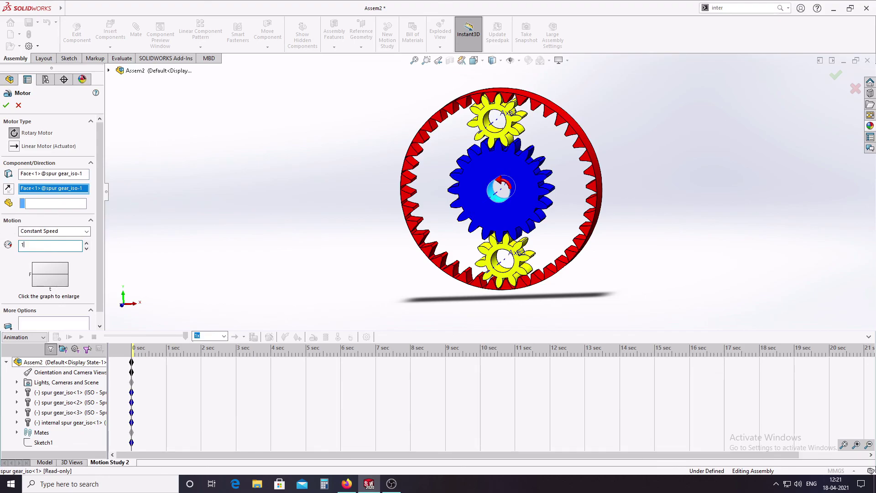
left_click(6, 106)
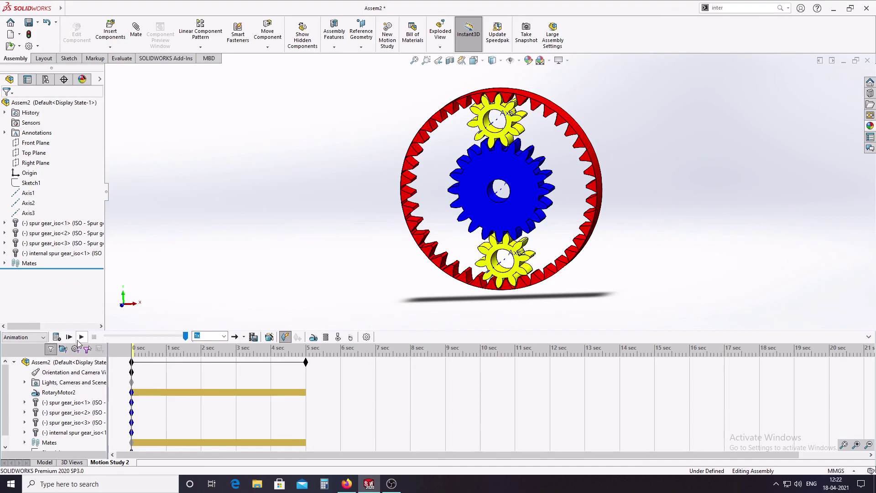
left_click(80, 339)
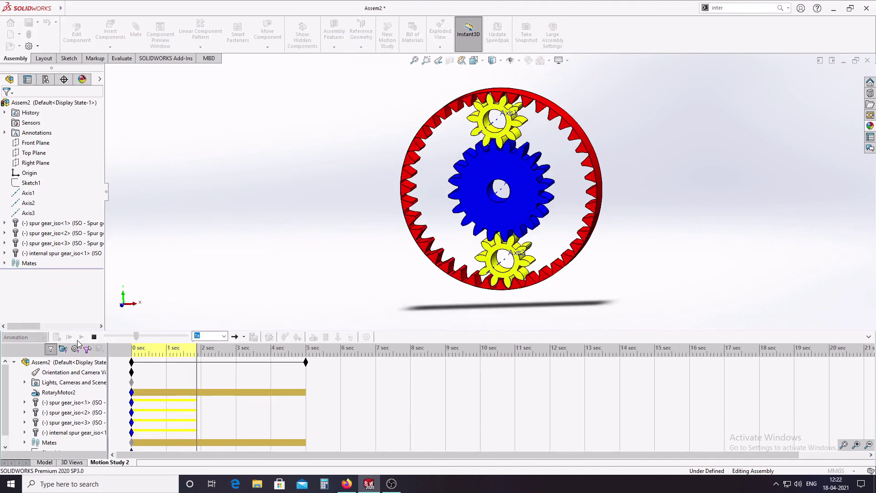